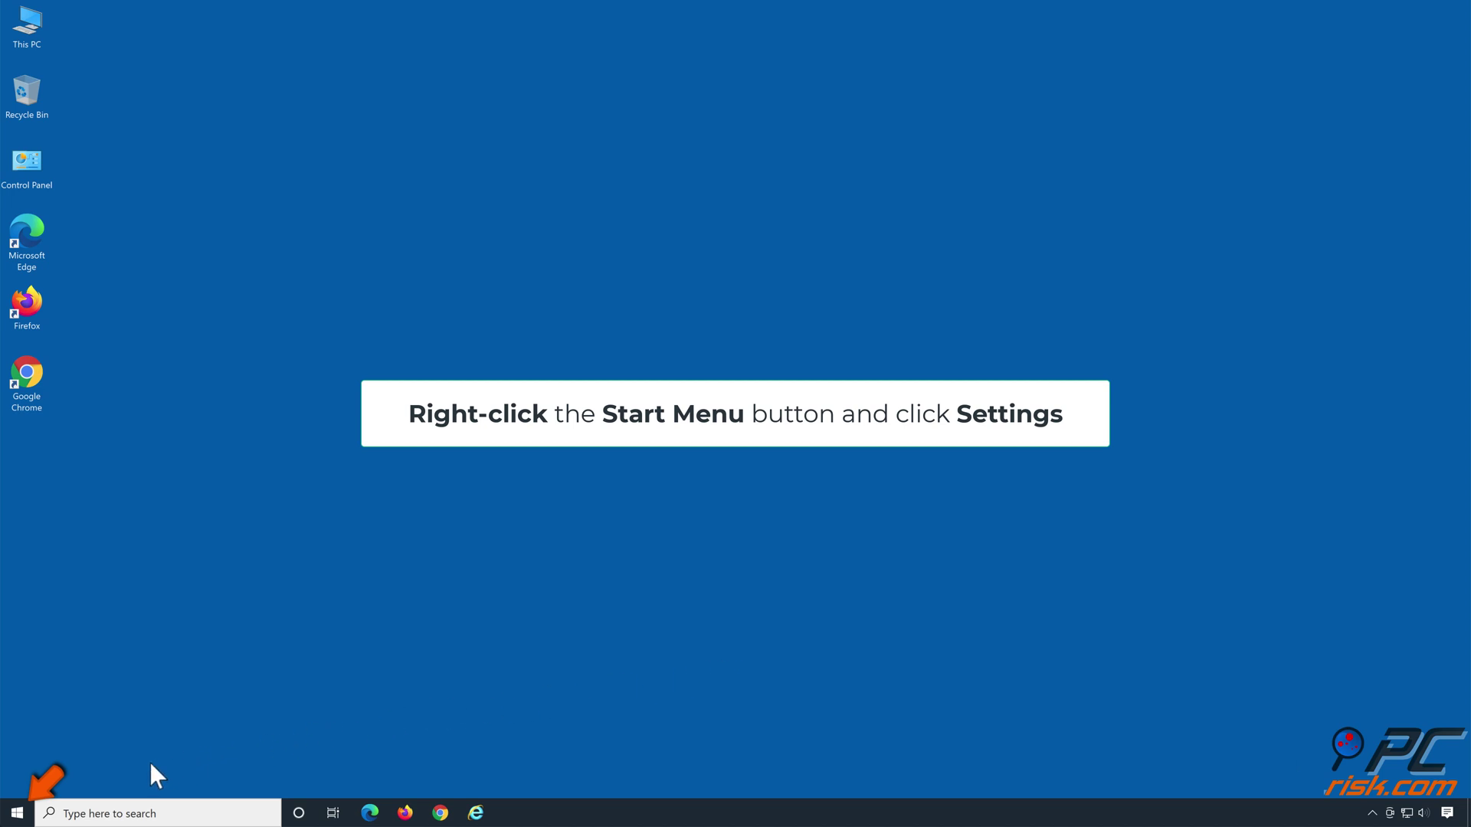
- Run the Windows Update troubleshooter from the additional troubleshooters in Windows Settings, then close the troubleshooter and Settings
right_click(18, 813)
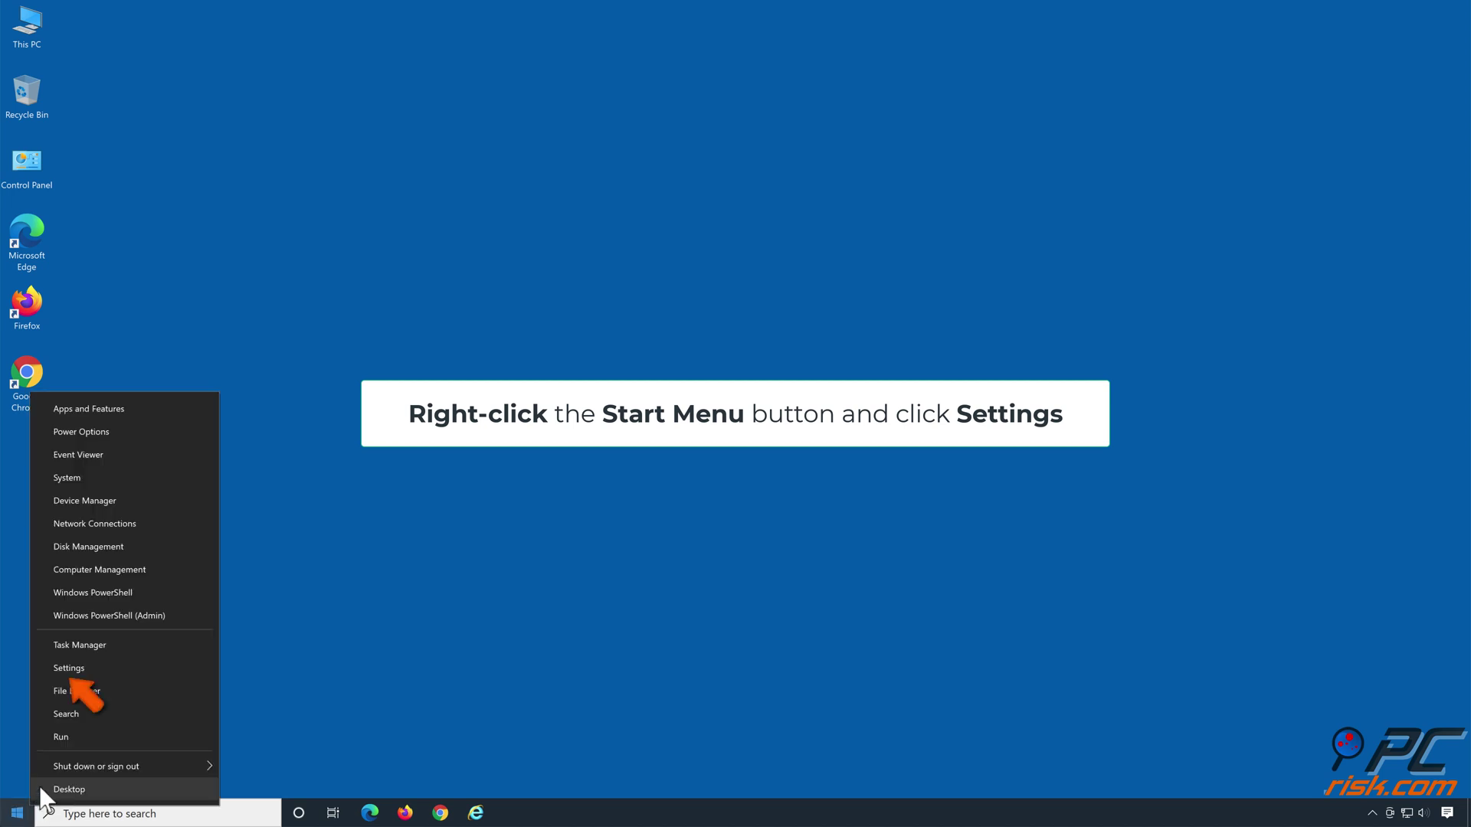
left_click(86, 668)
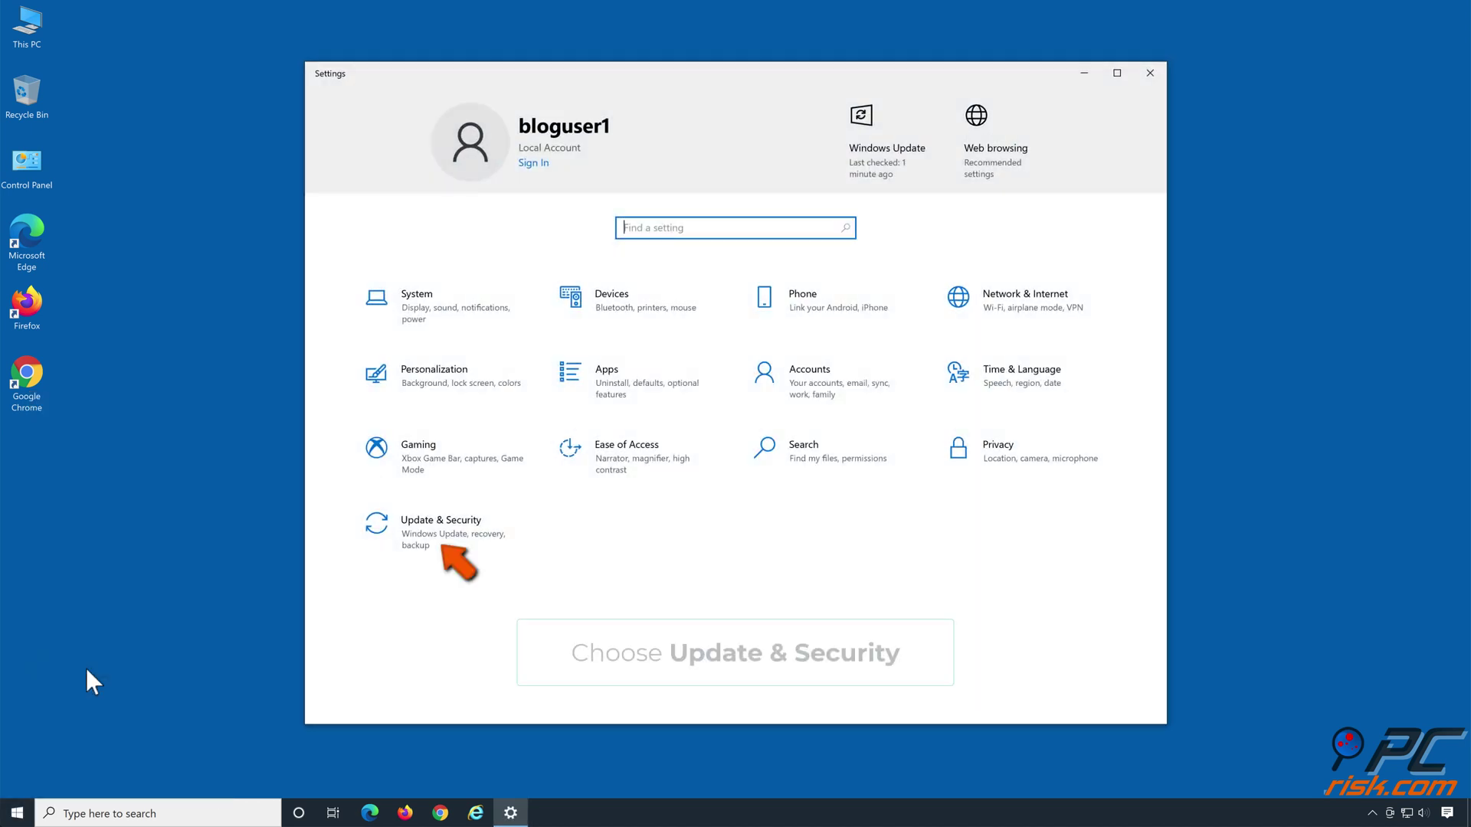
left_click(442, 545)
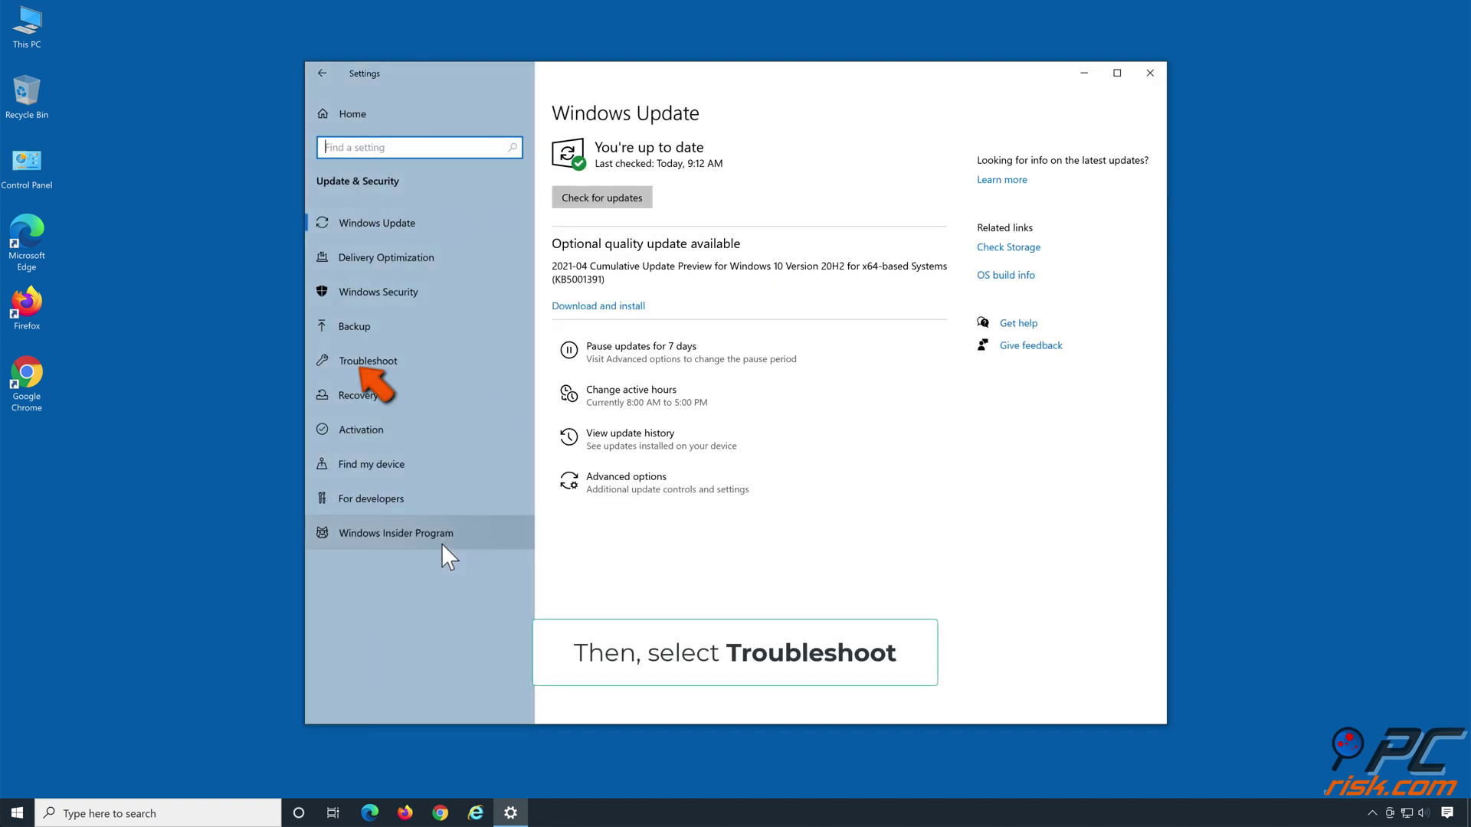
left_click(442, 366)
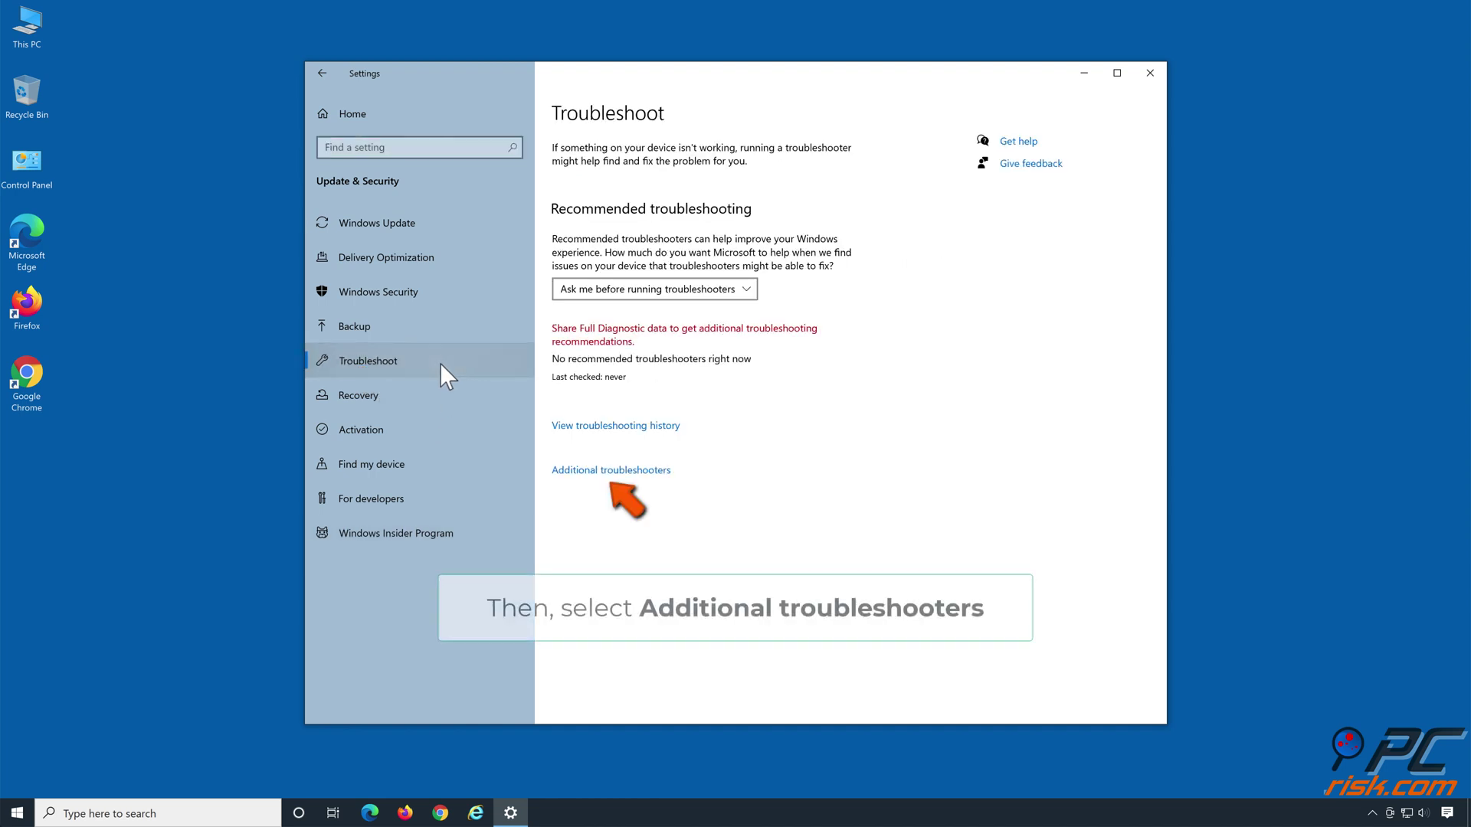
left_click(608, 476)
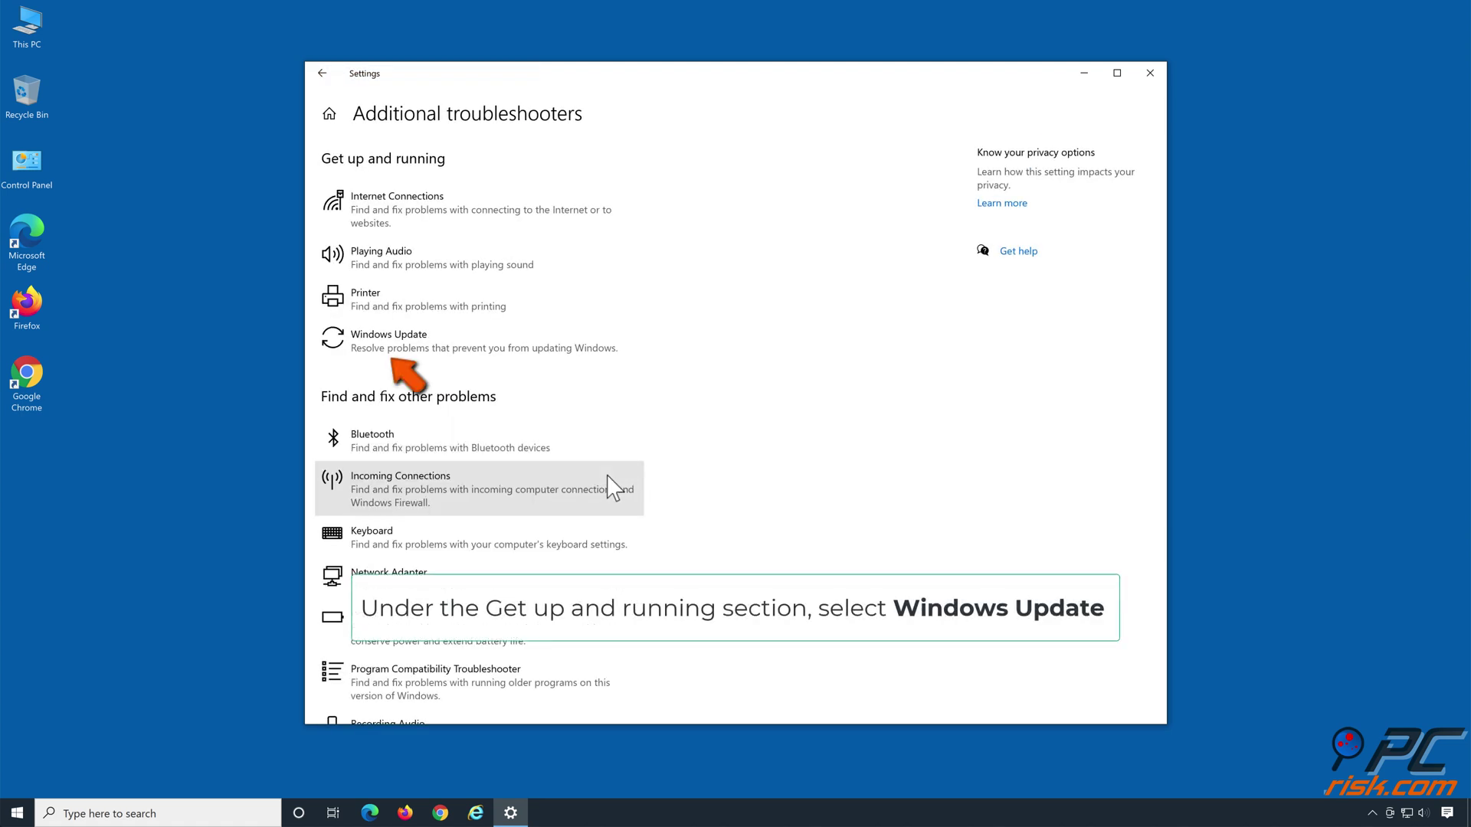
left_click(434, 358)
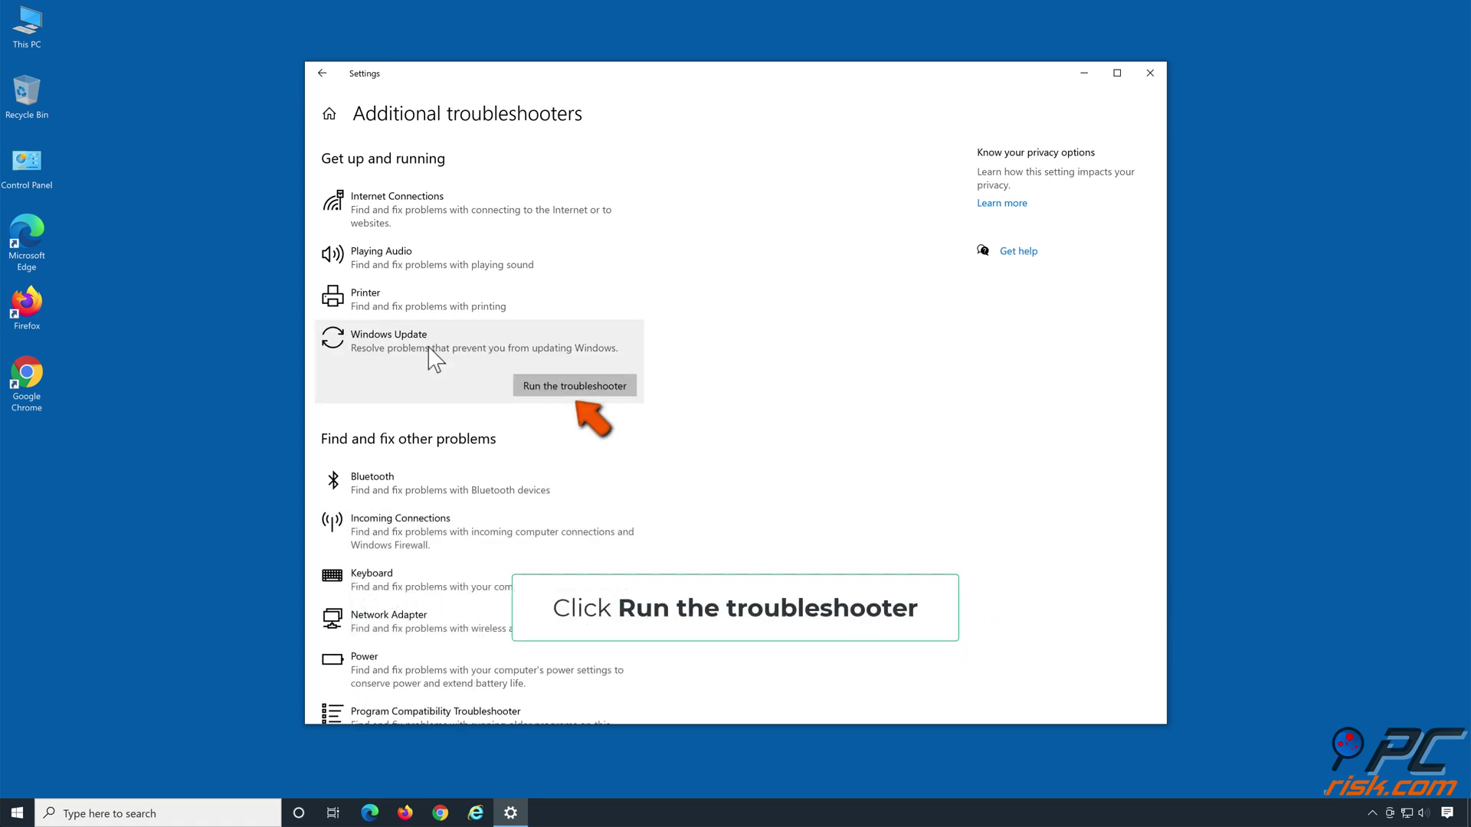
left_click(565, 396)
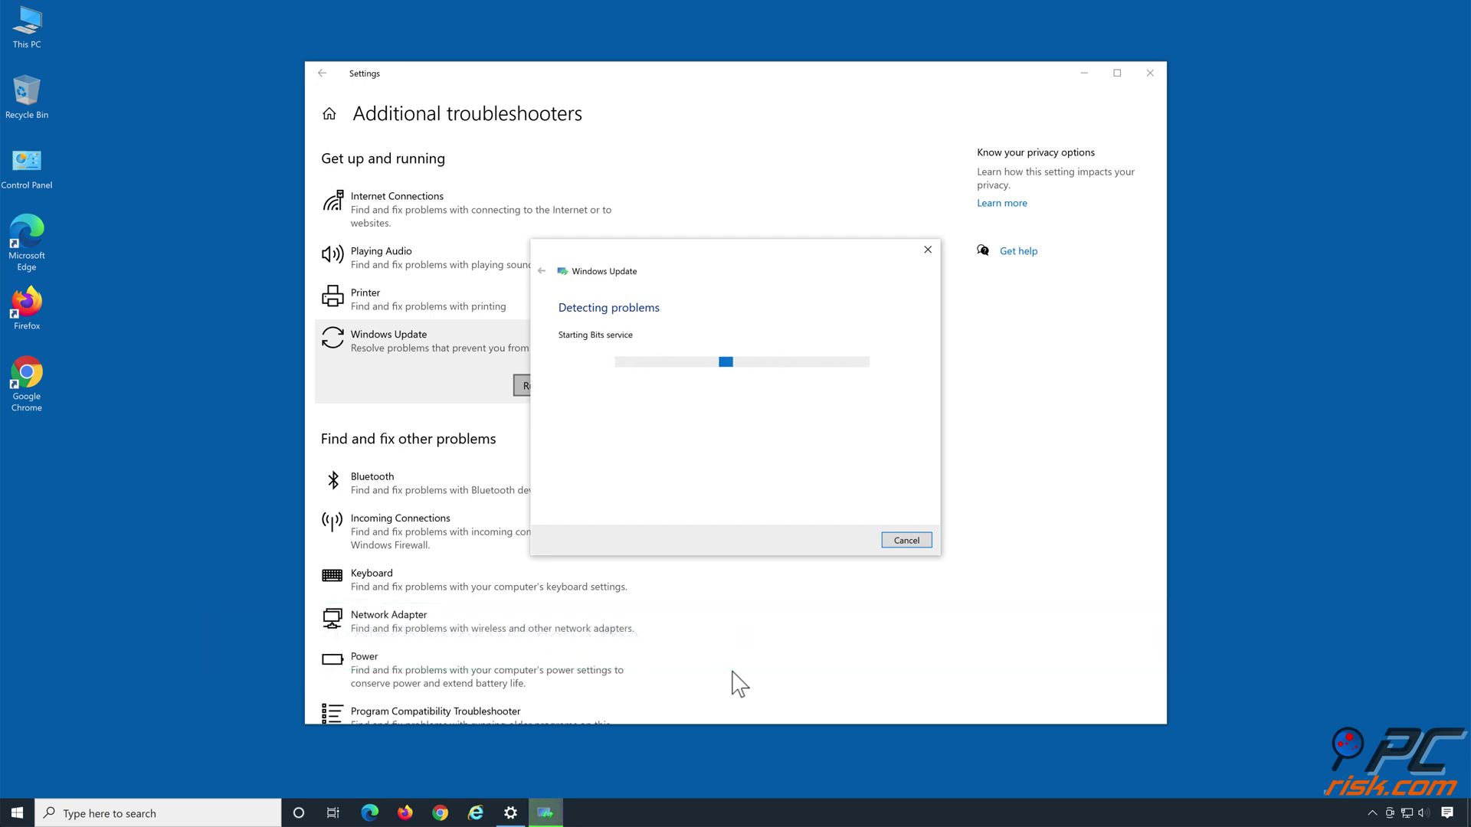
left_click(693, 392)
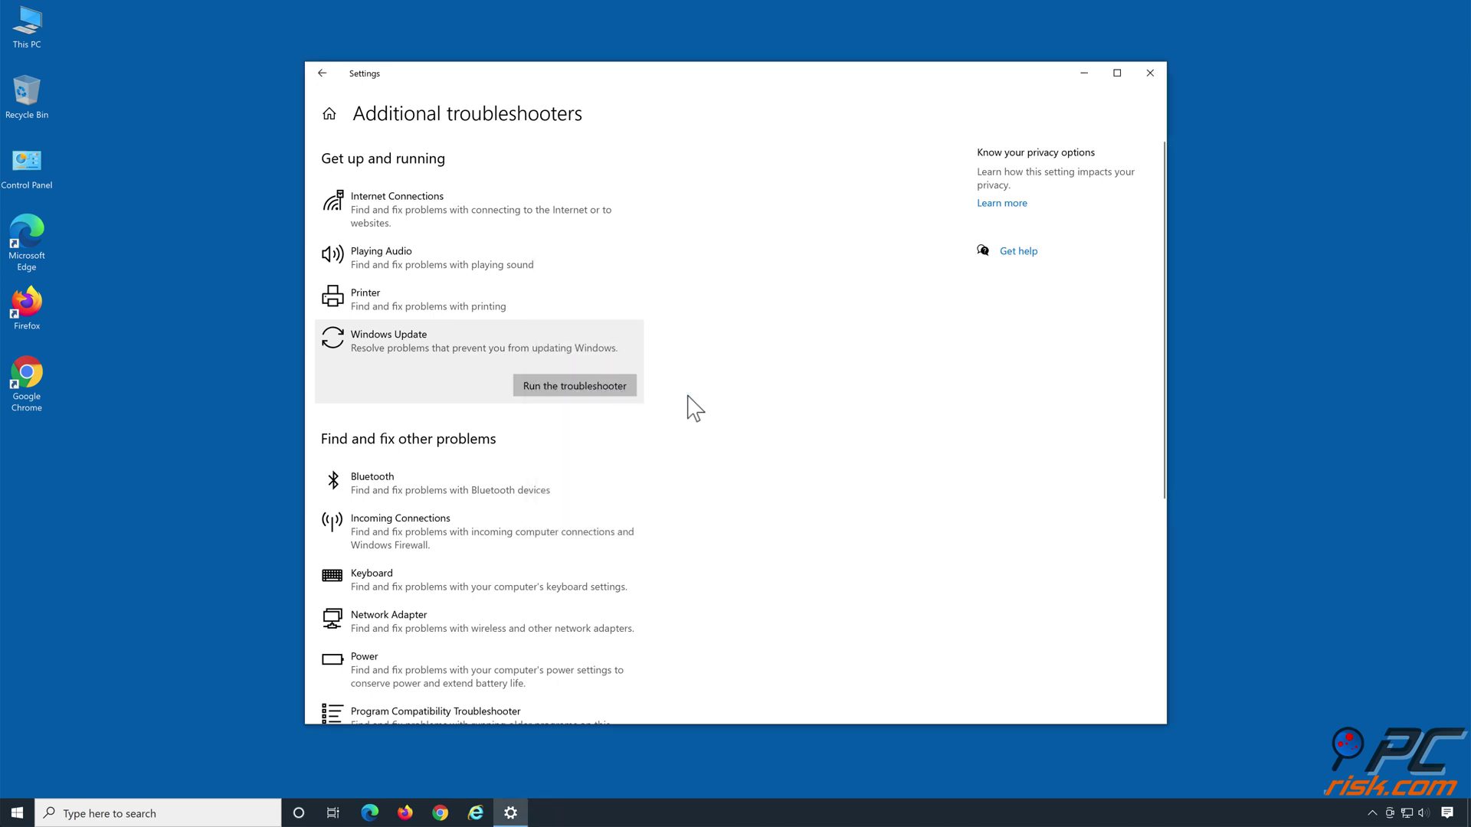
left_click(1152, 74)
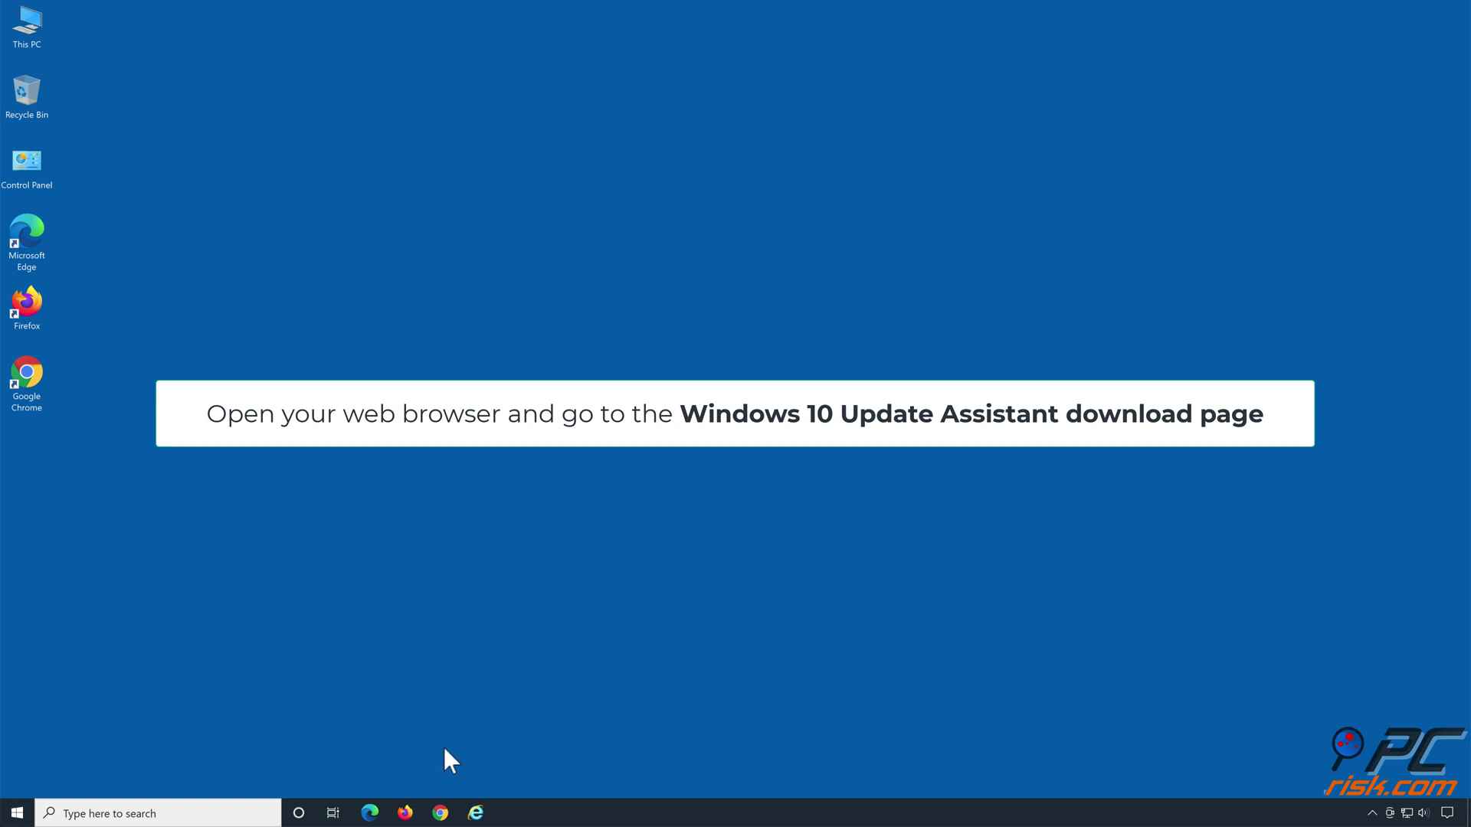
left_click(371, 814)
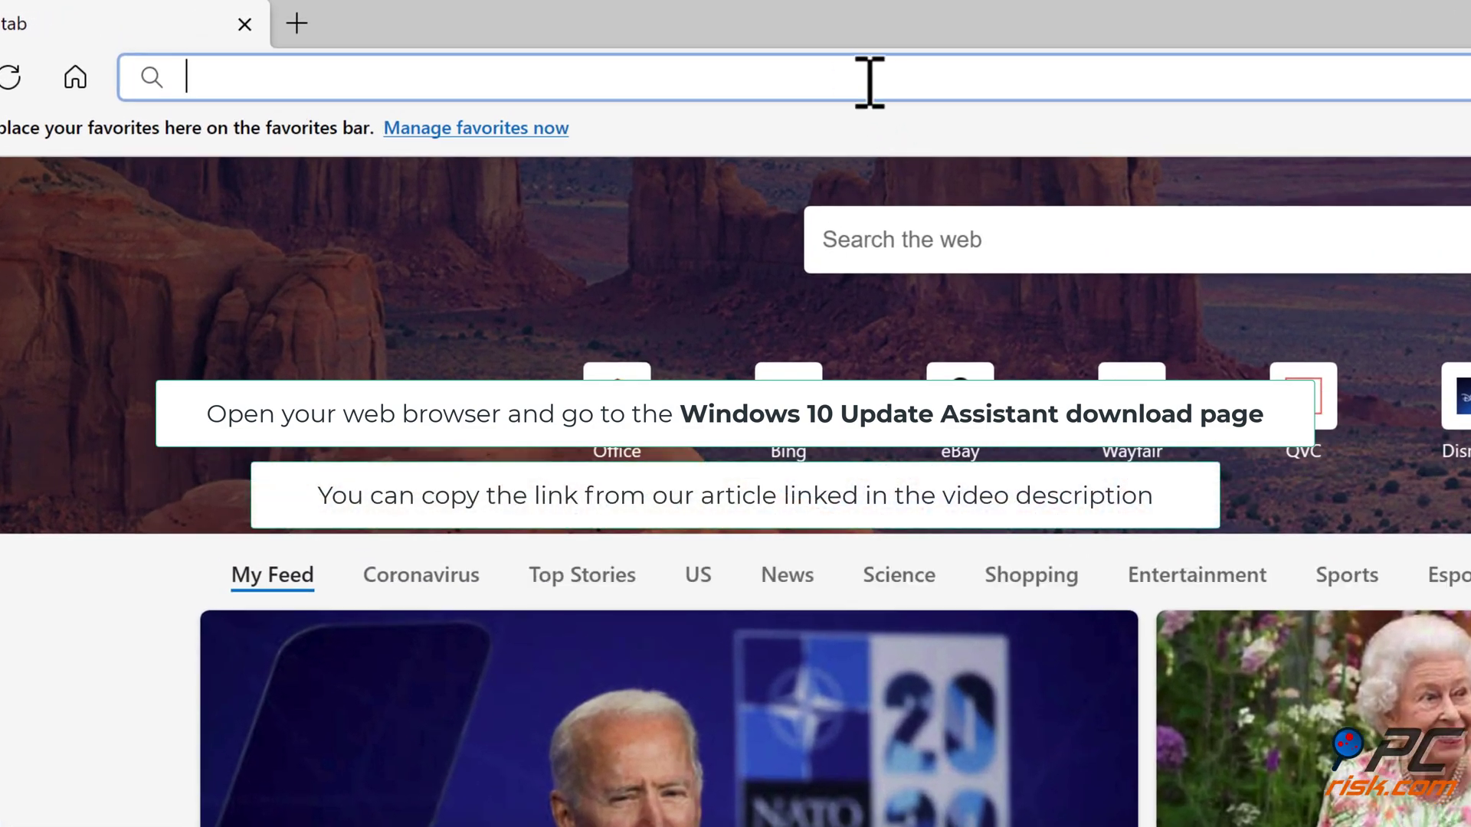
type("https://www.microsoft.com/en-us/software-download/windows10")
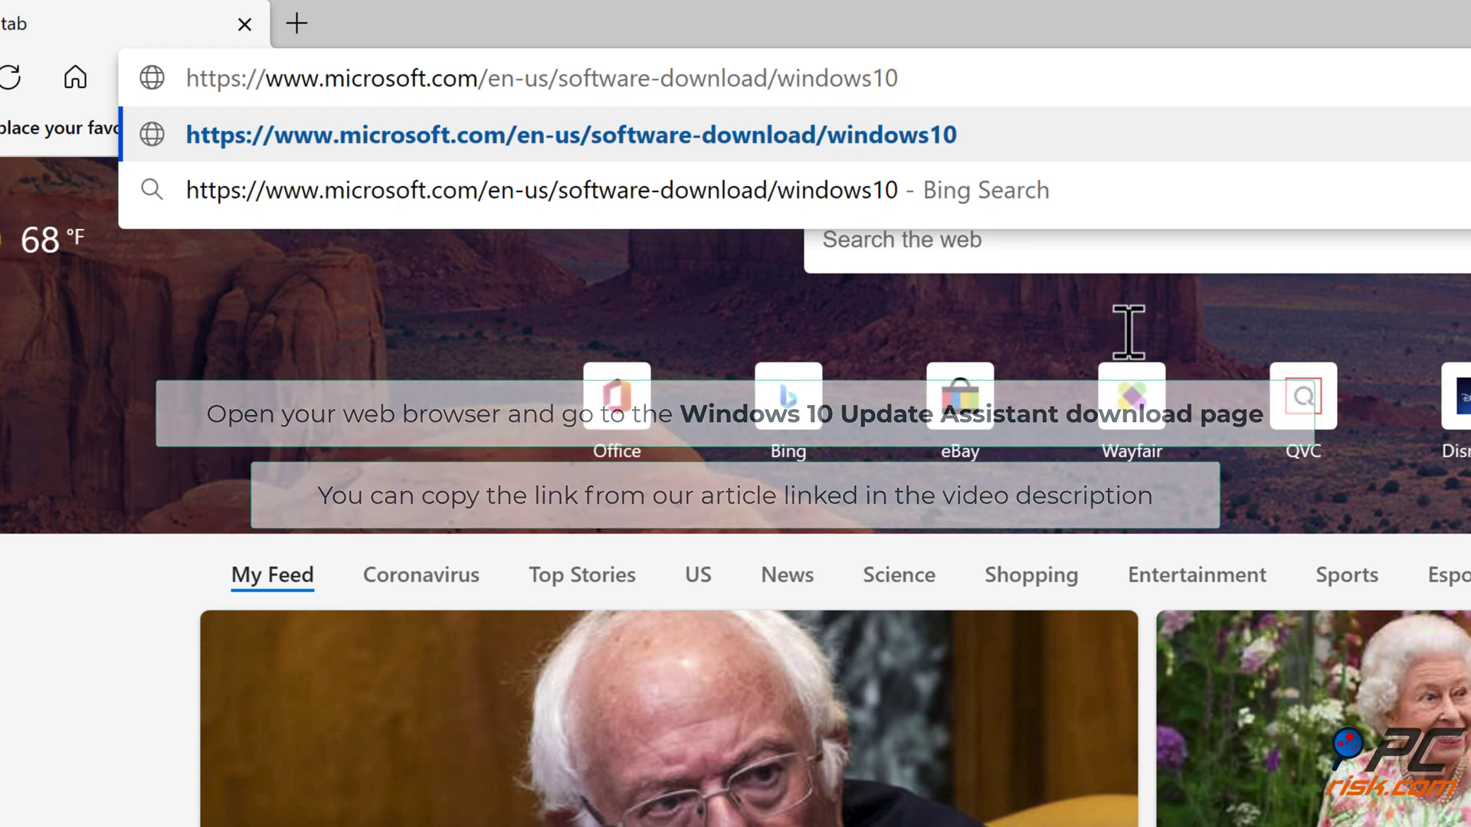
key("Return")
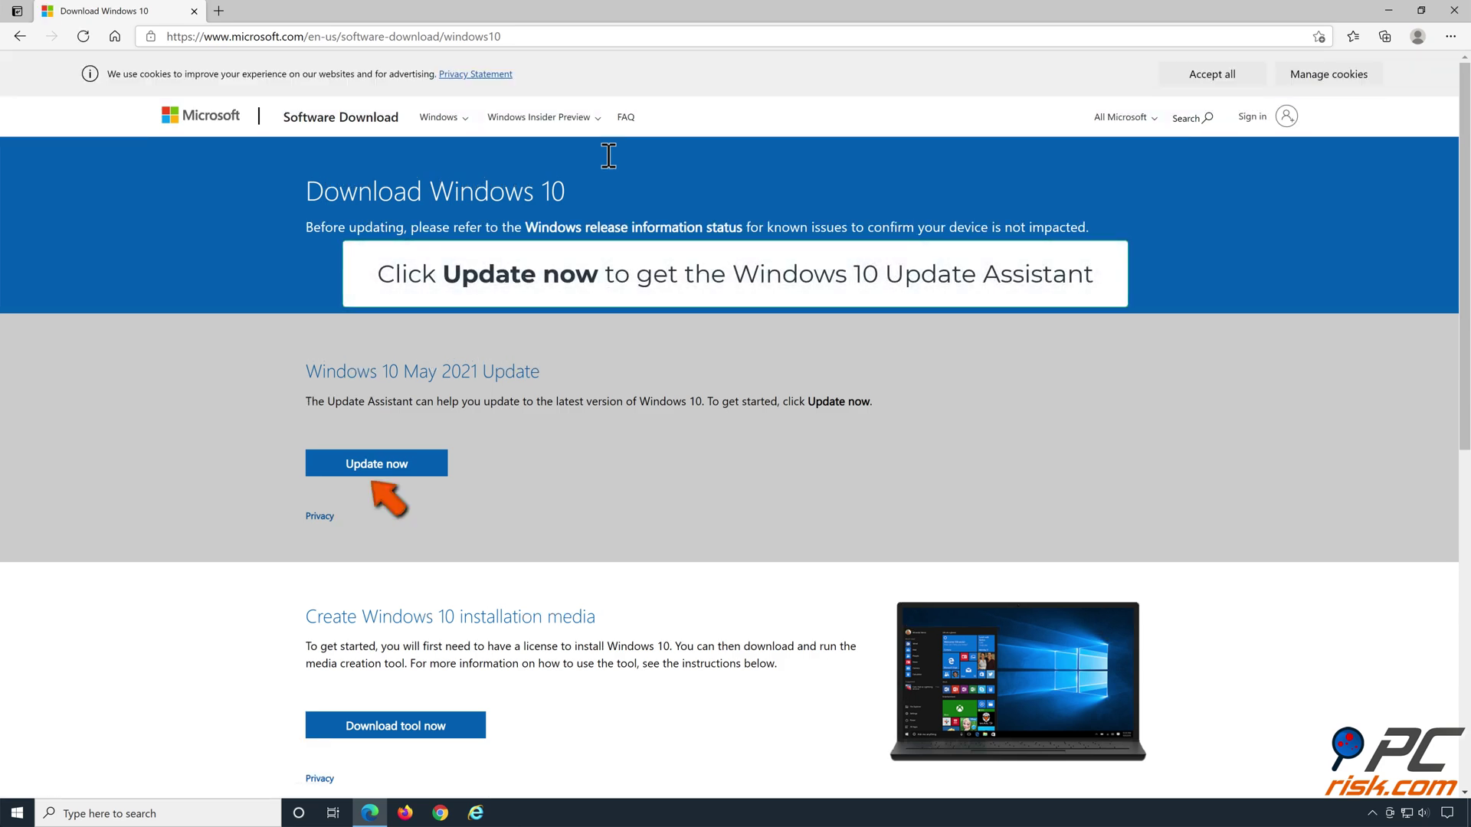
left_click(378, 472)
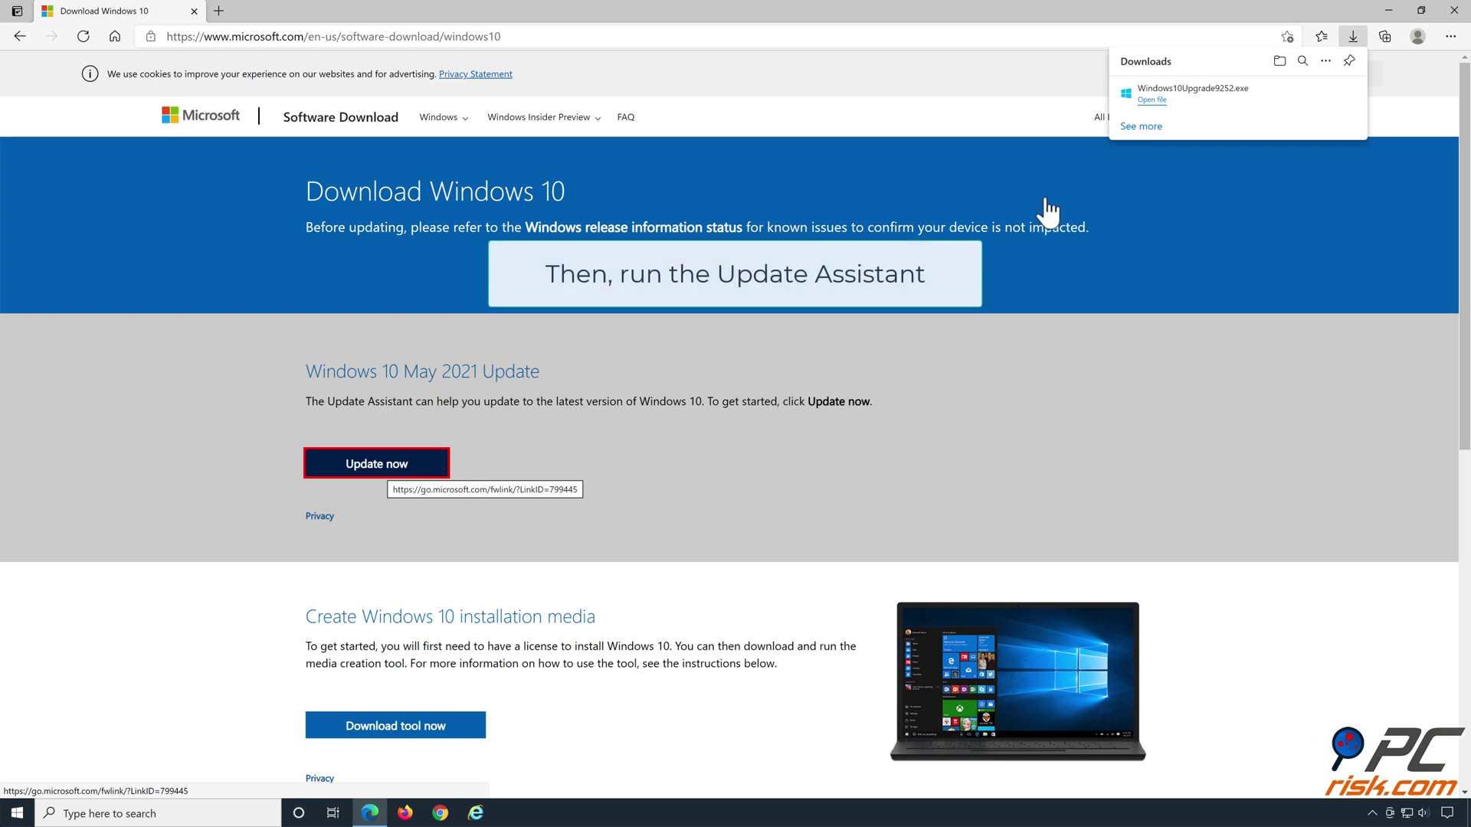
left_click(1150, 100)
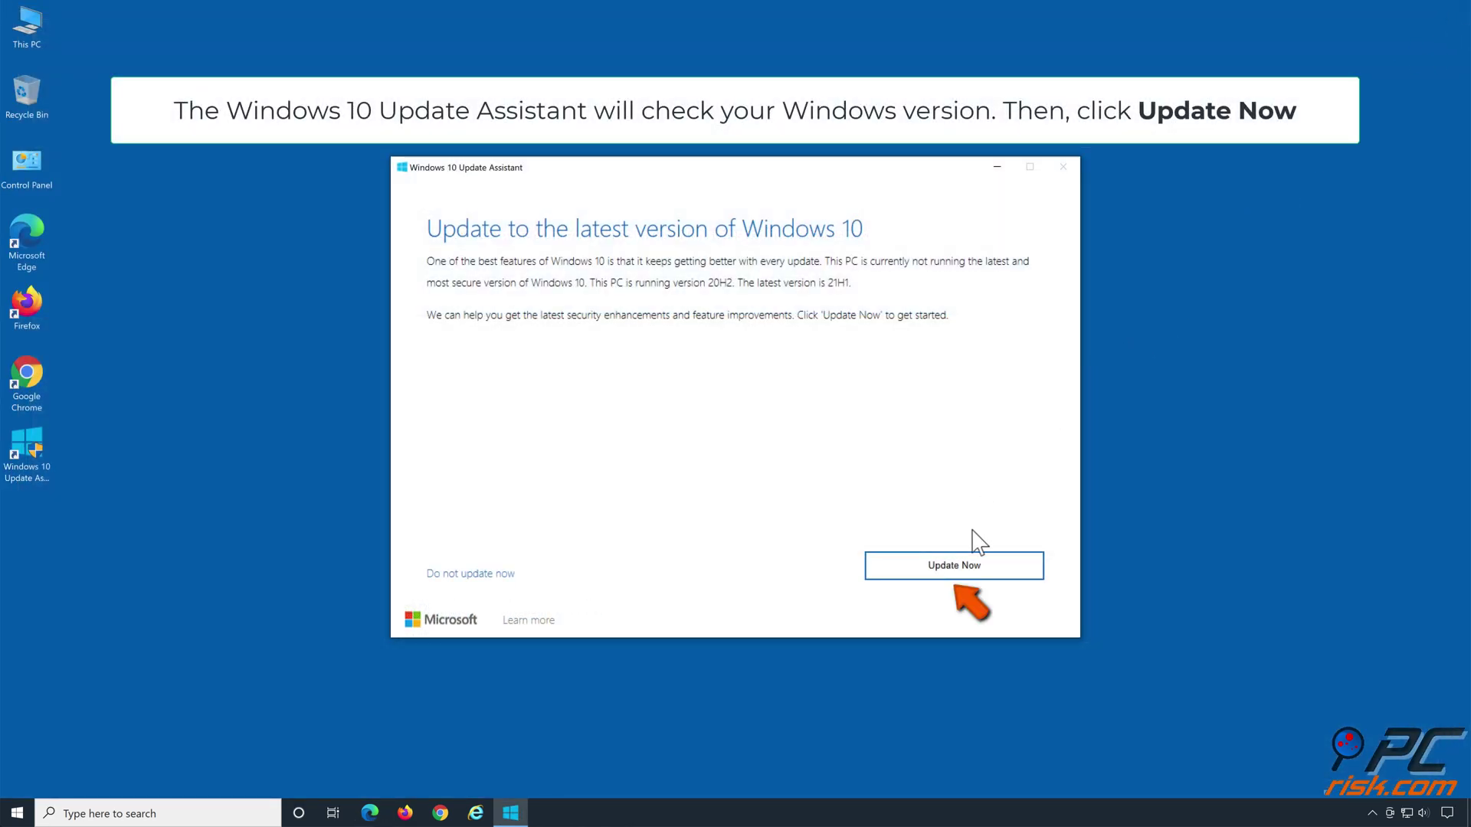
- Update Windows 10 with the Update Assistant, restarting the PC immediately when the update is ready, and exit the assistant
left_click(952, 575)
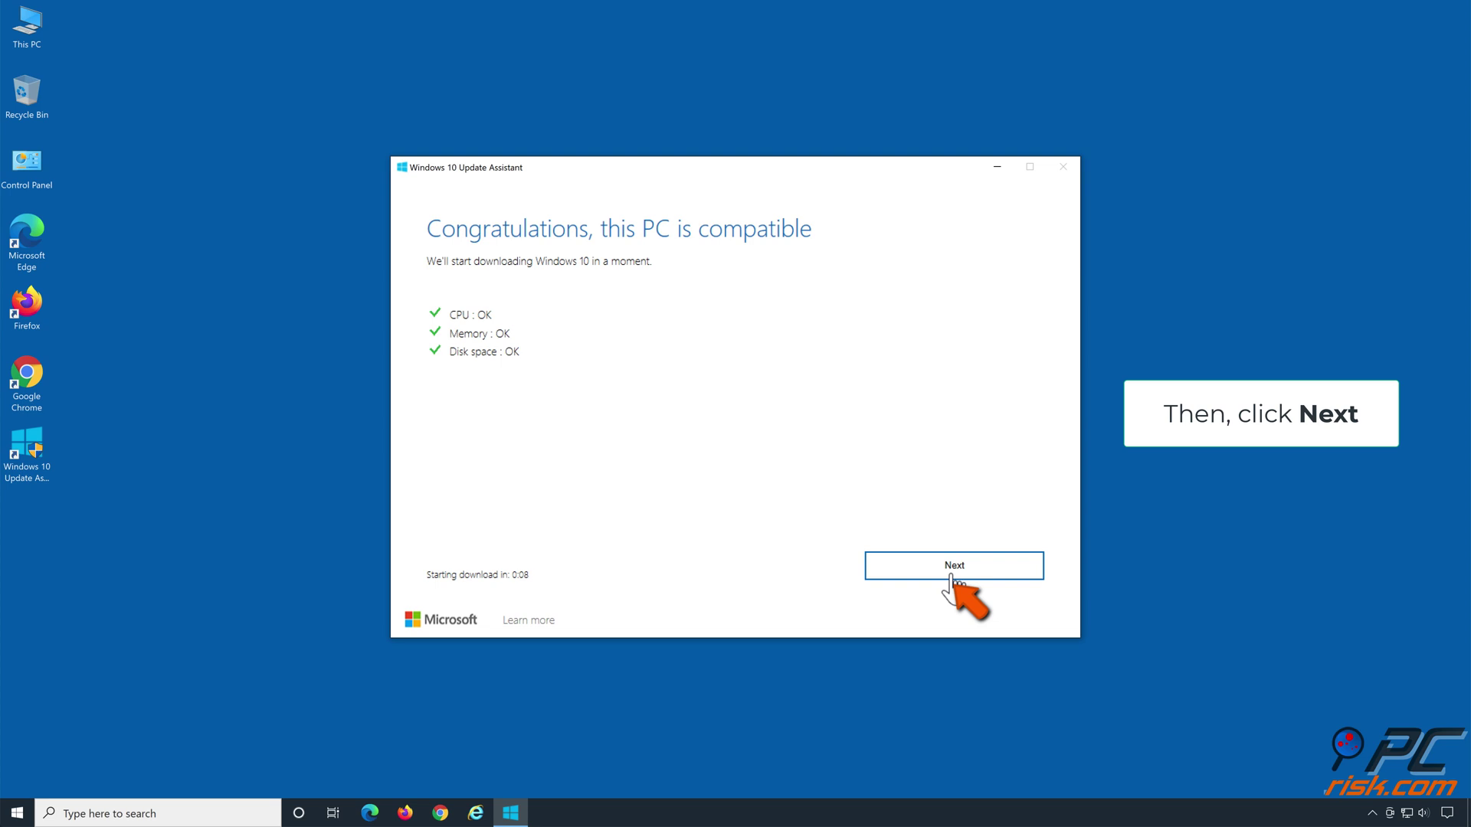
left_click(951, 574)
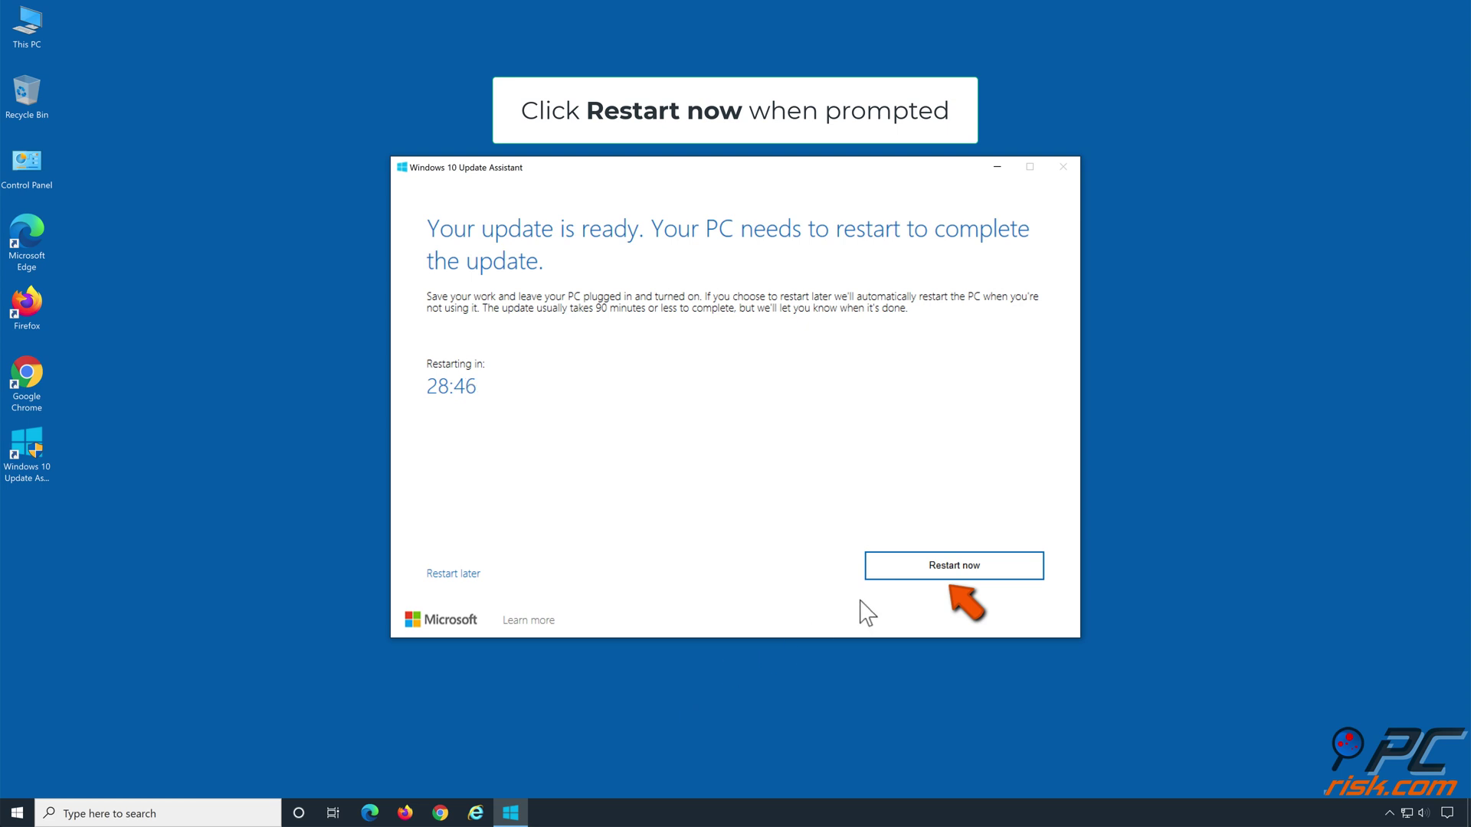
left_click(938, 581)
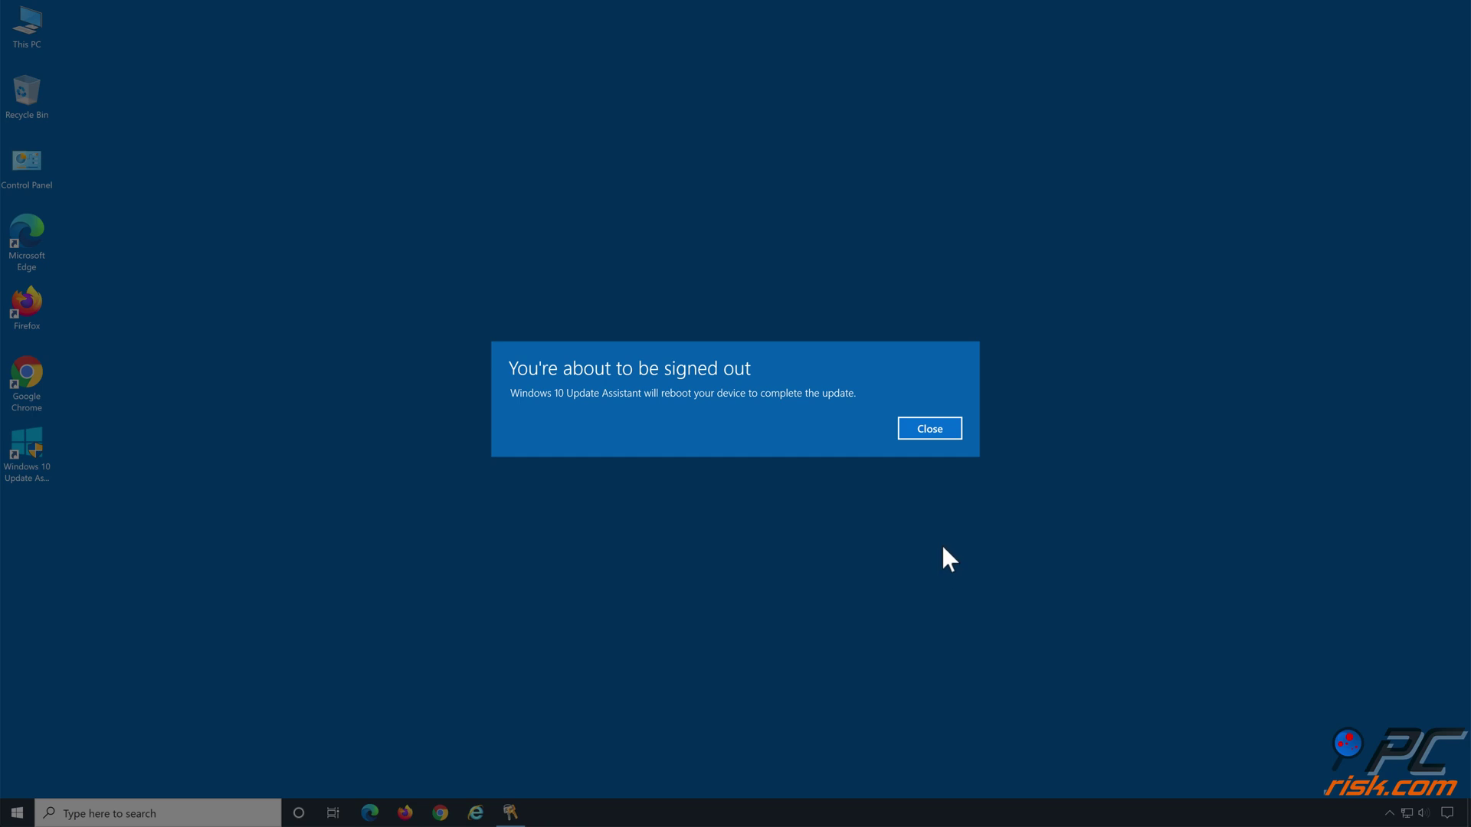
left_click(937, 438)
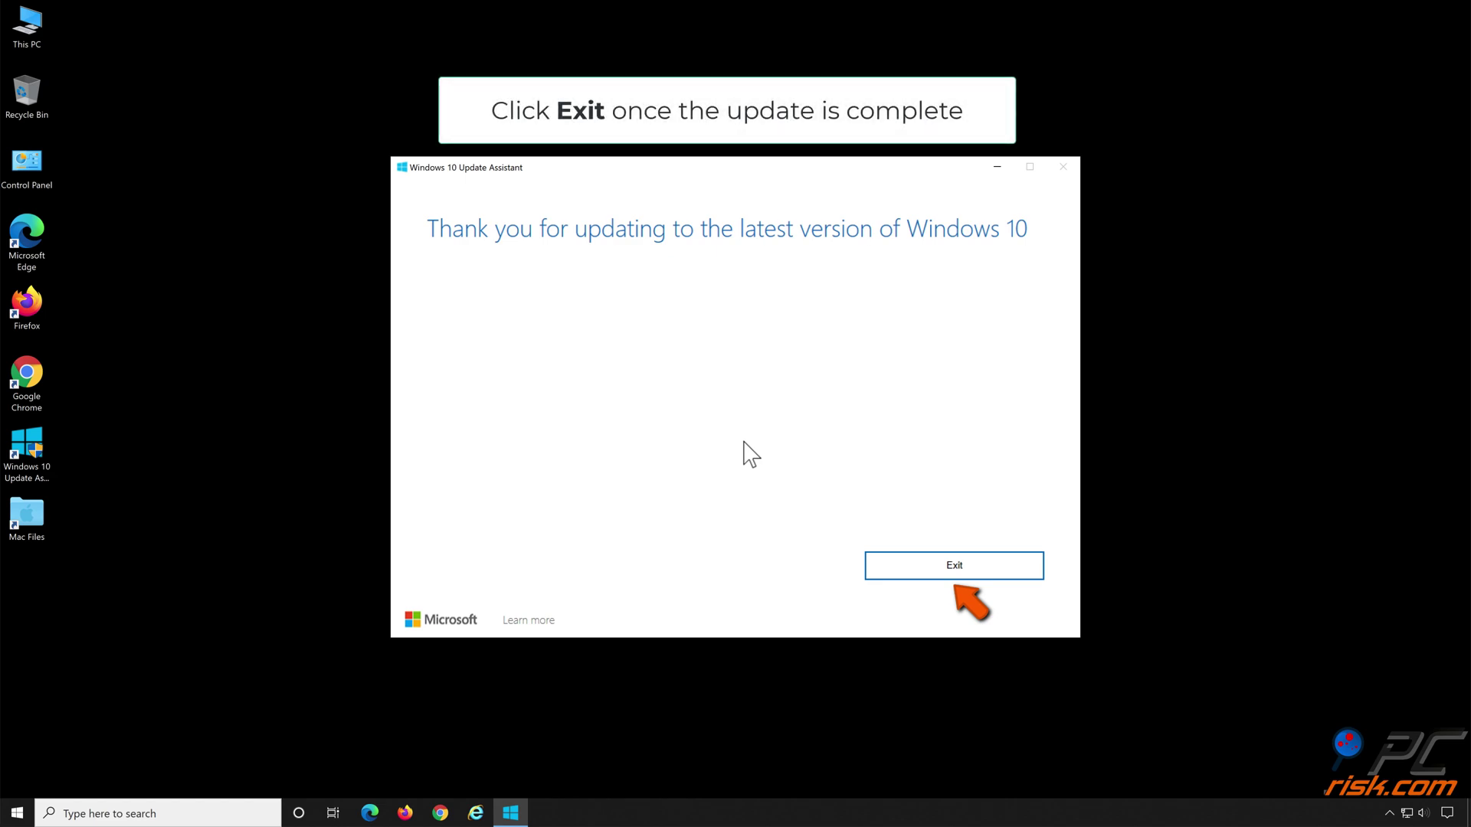
left_click(949, 571)
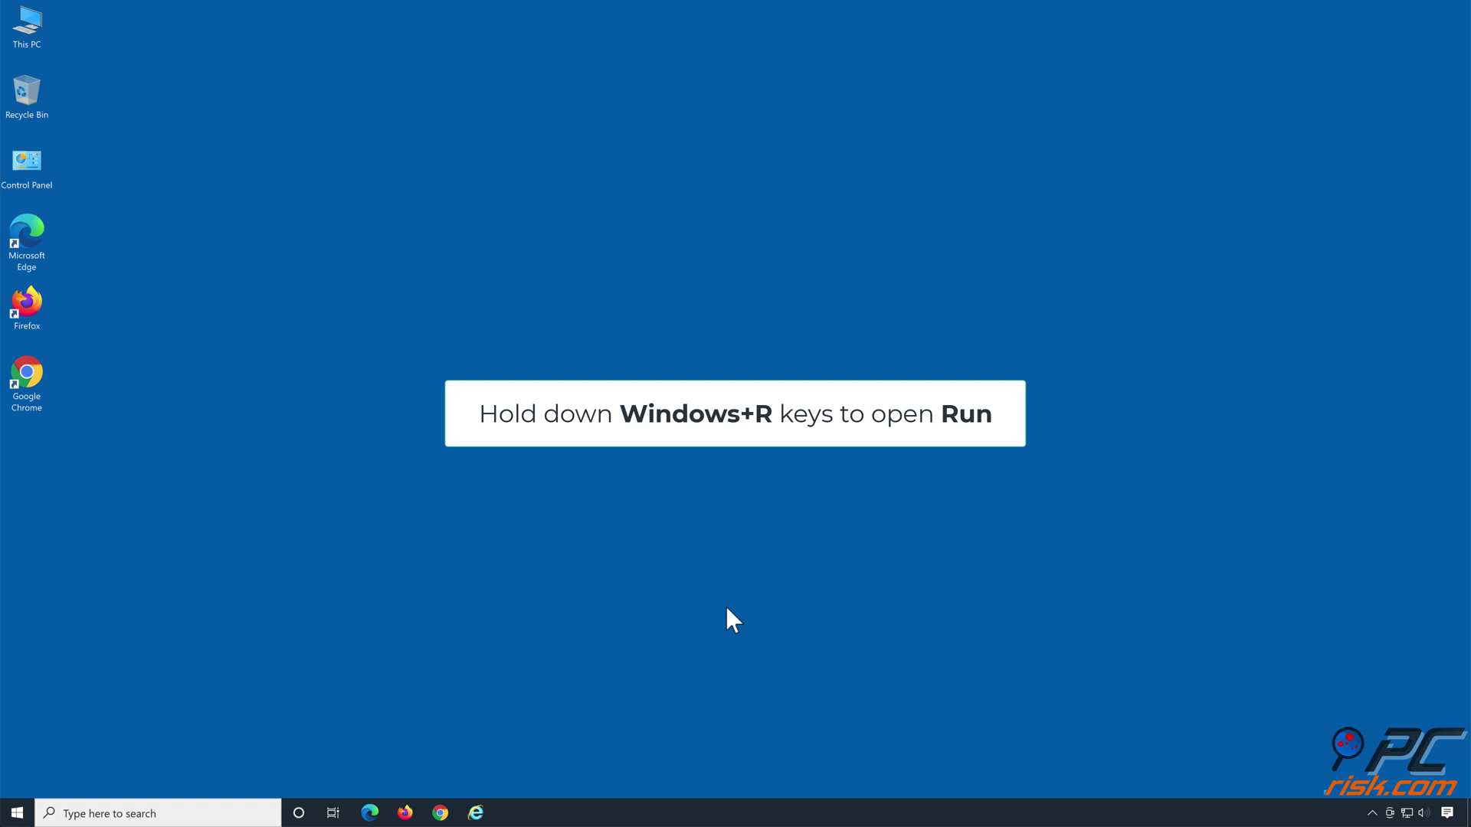
- Open Command Prompt as administrator and stop the Windows Update service with "net stop wuauserv"
key("super+r")
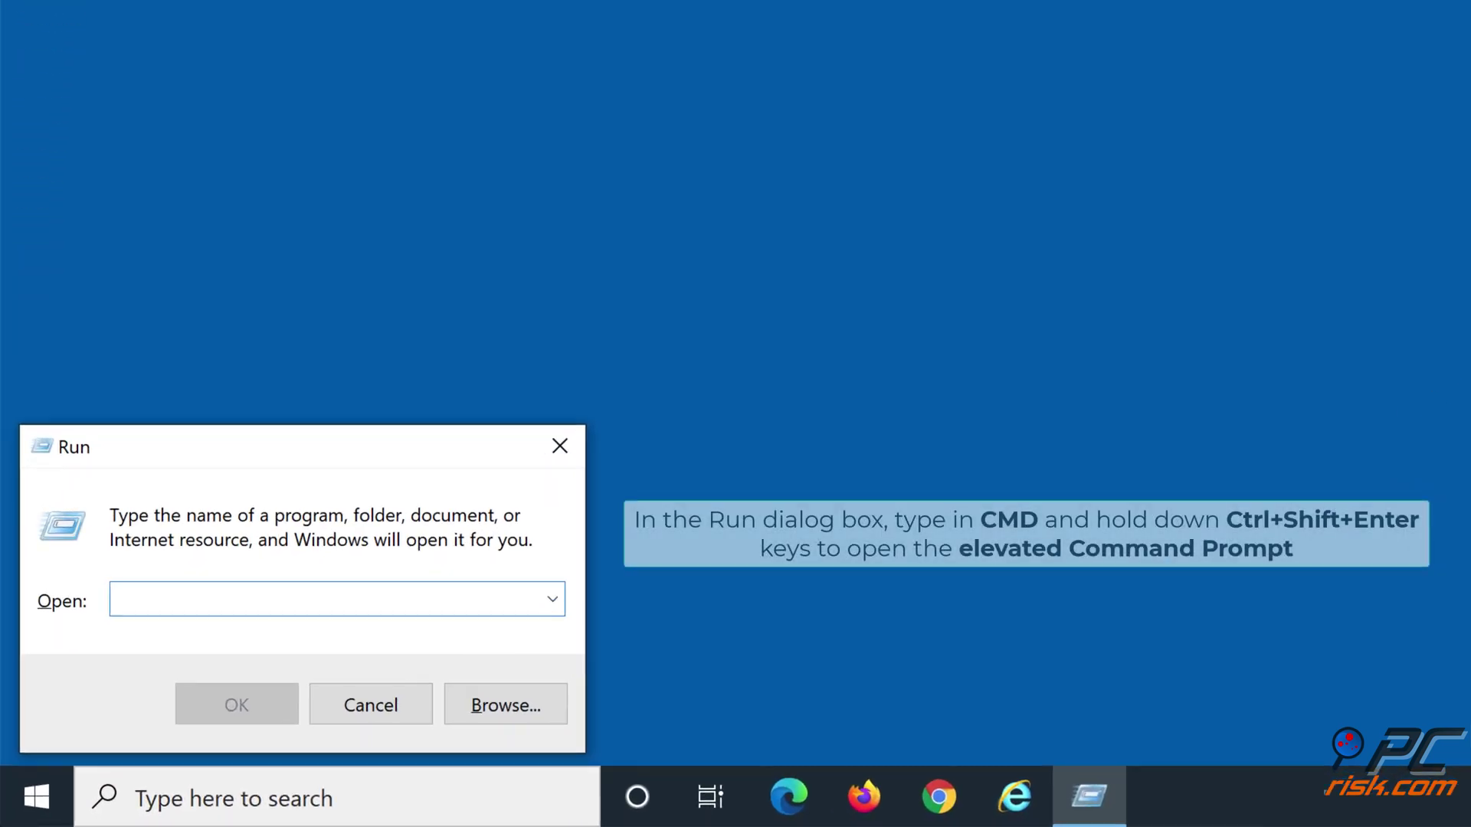
type("cmd")
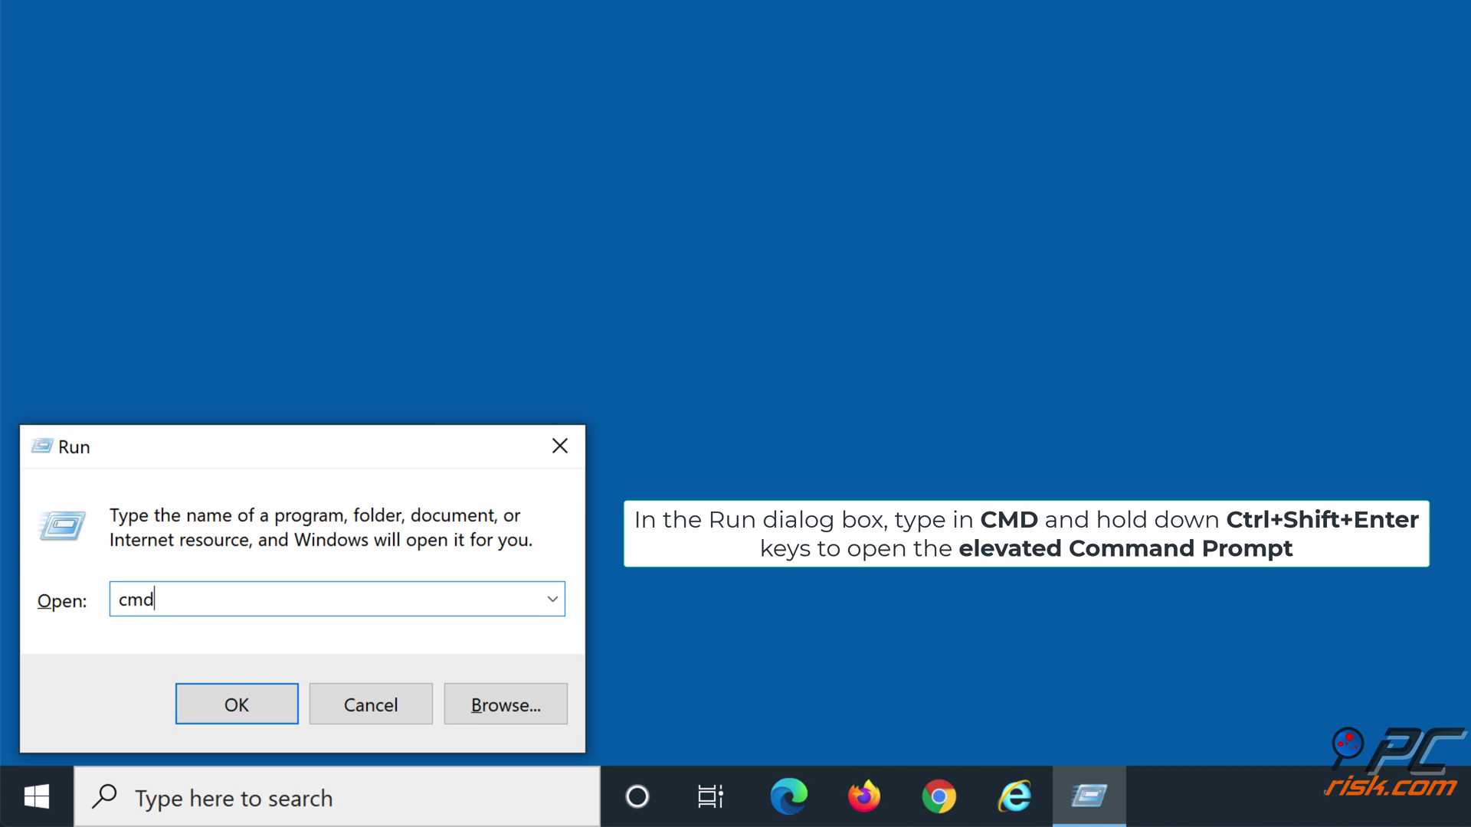
key("ctrl+shift+Return")
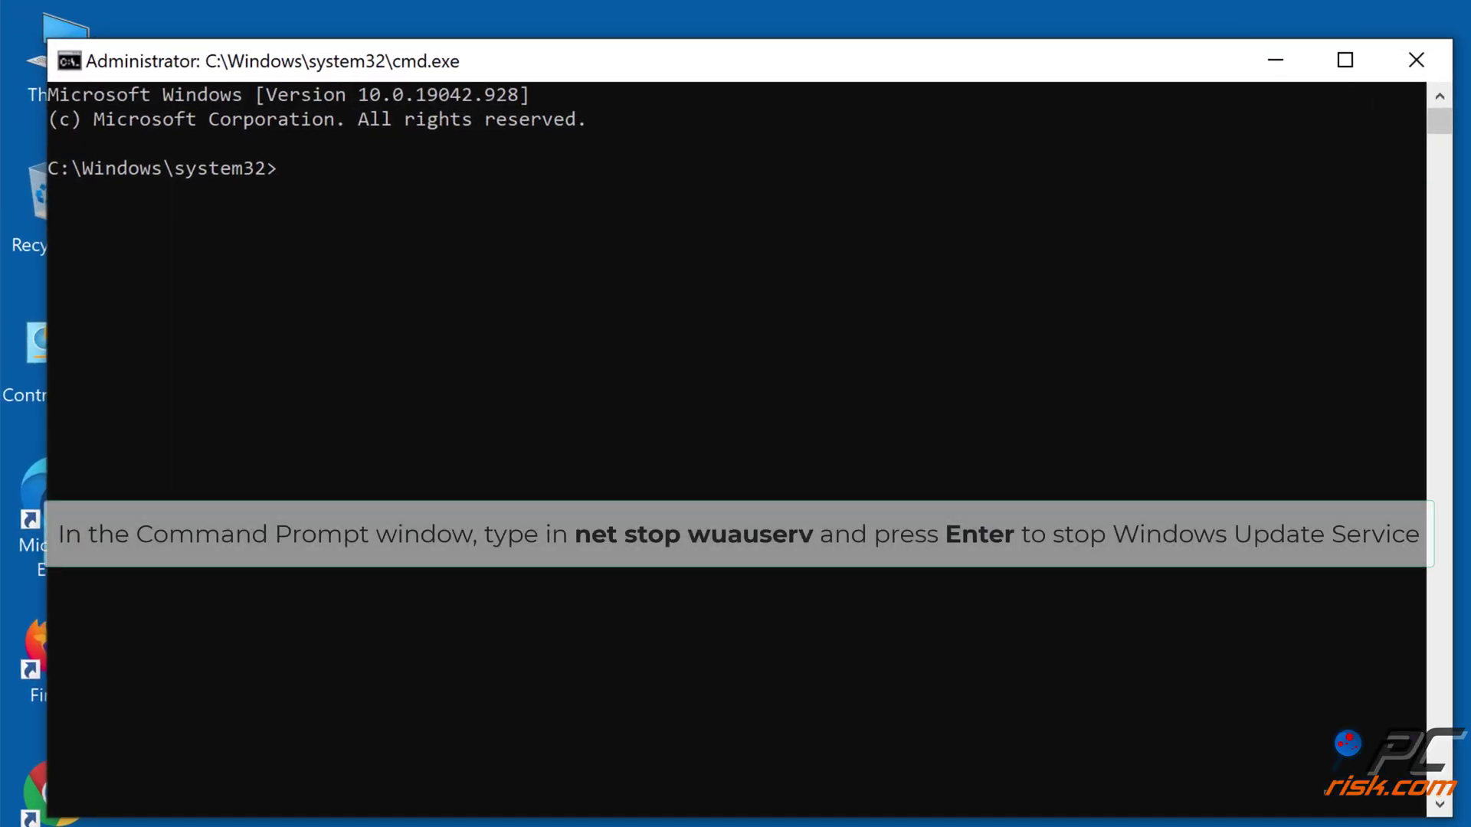
type("net stop")
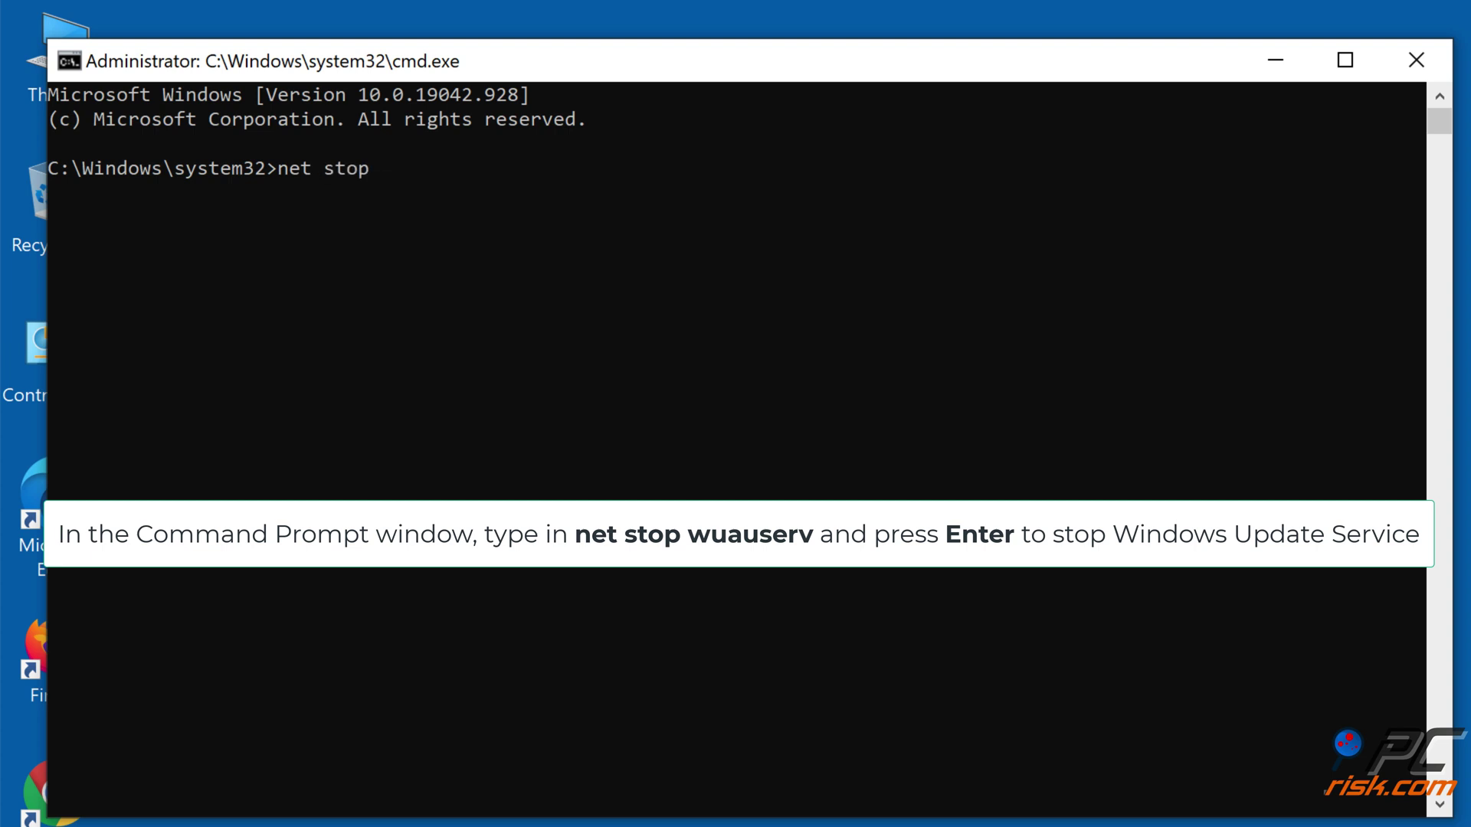
type(" wuauserv")
key("Return")
- Clear the Windows Update cache folder by running "rd /s /q %systemroot%\softwaredistribution"
type("rd /s /")
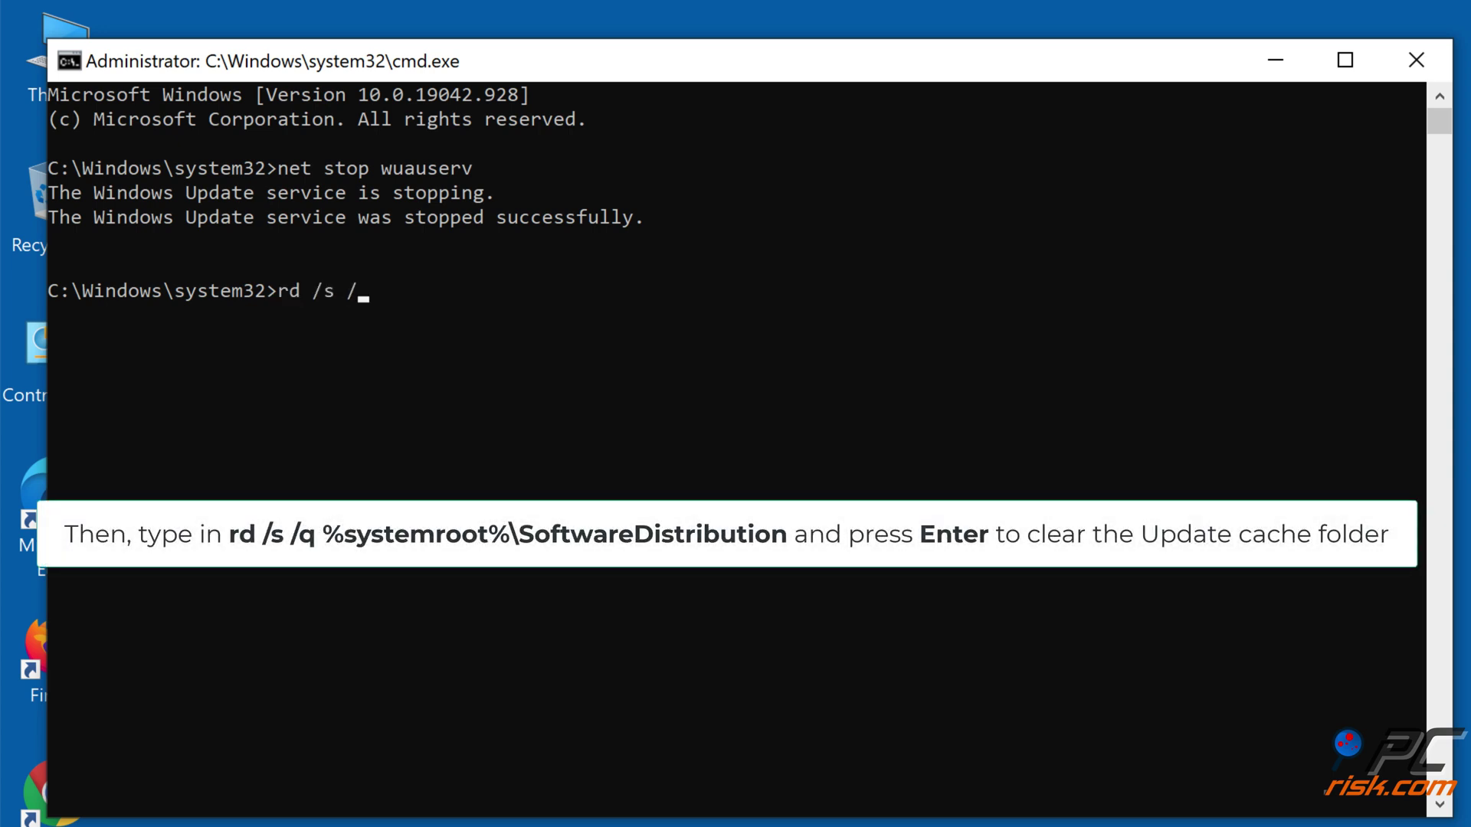
type("q %systemroot")
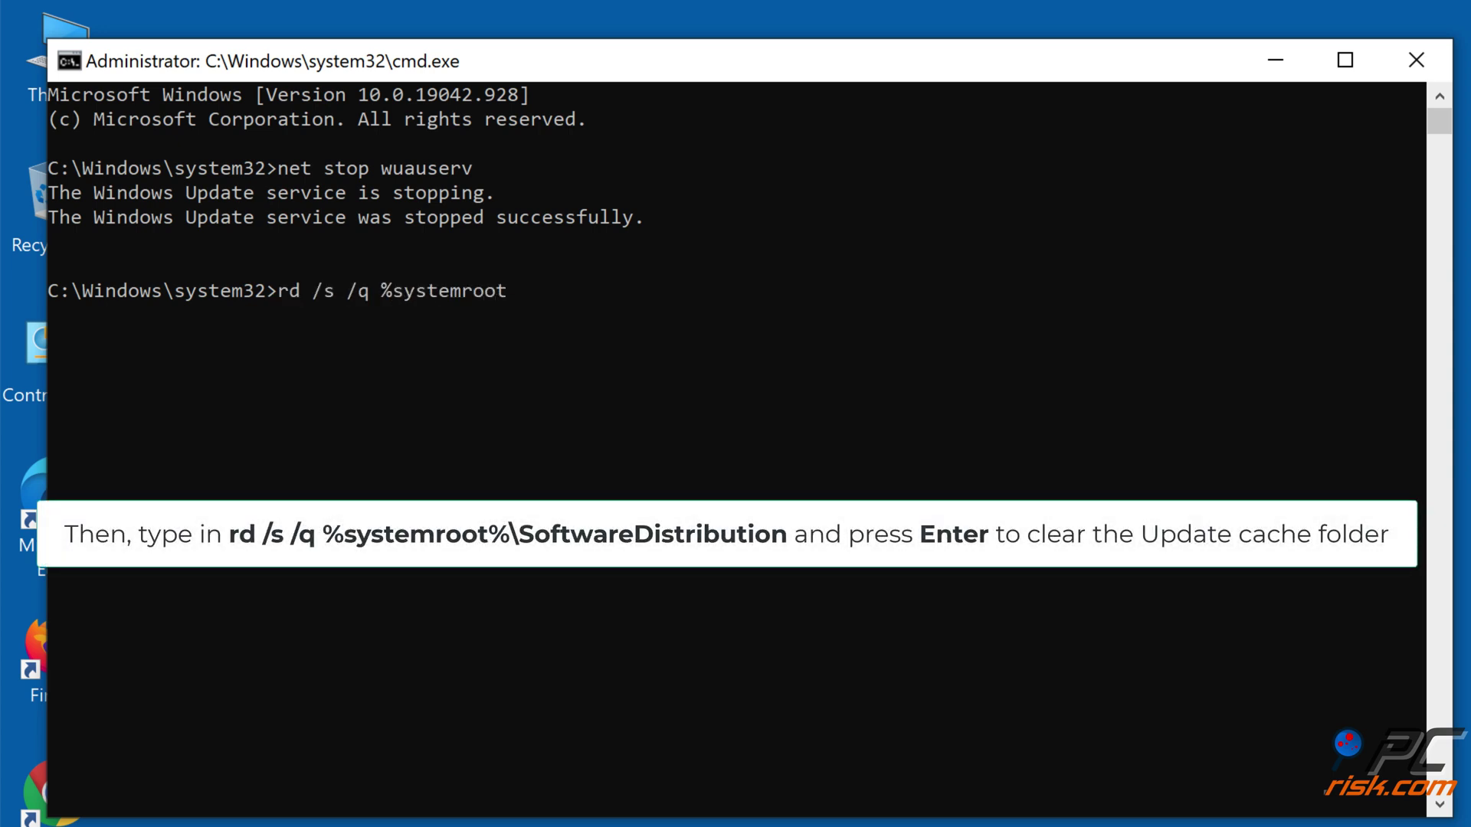
type("%\\softwaredistribution")
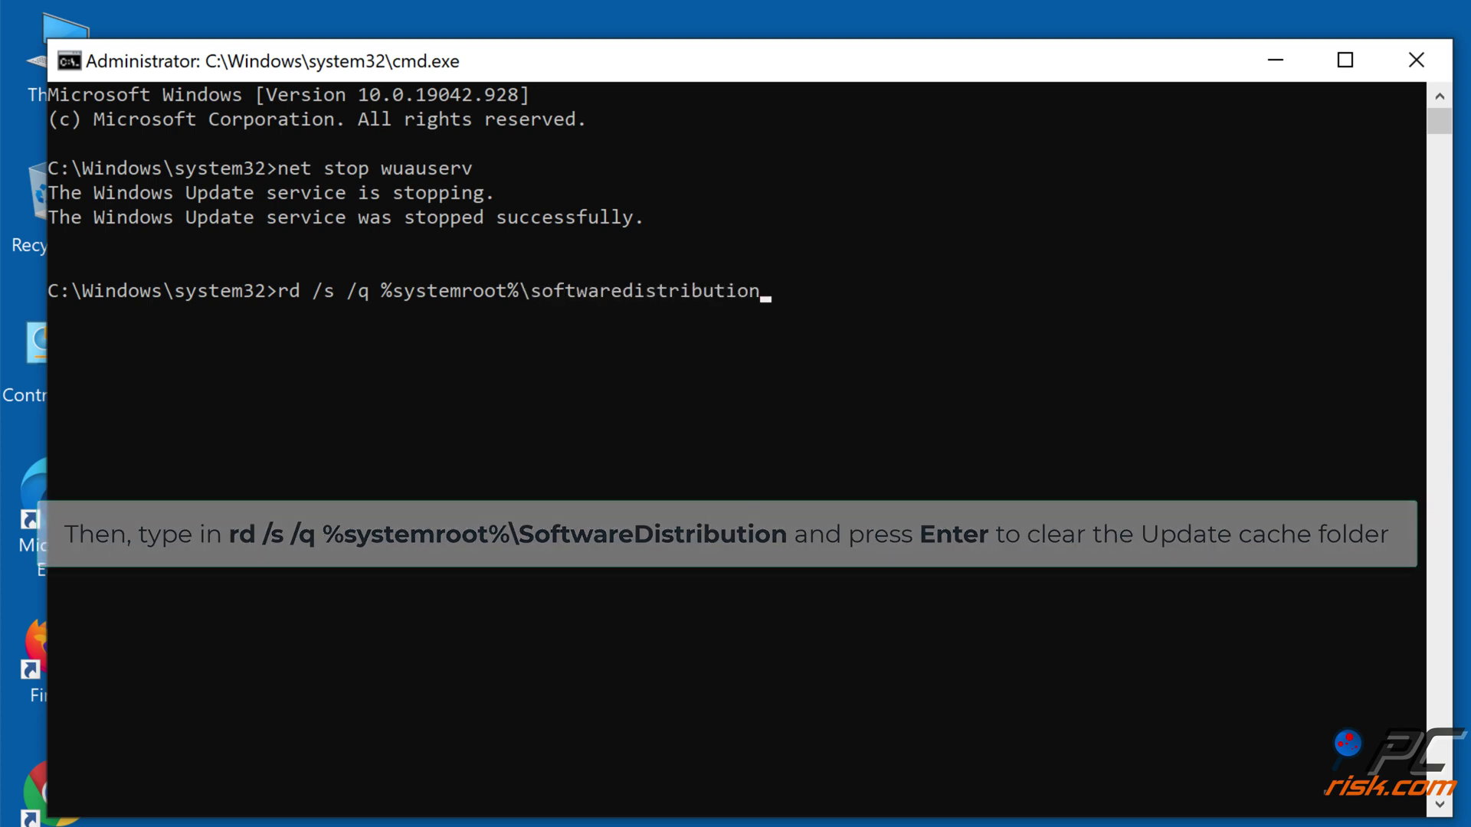
key("Return")
- Restart the Windows Update service with "net start wuauserv" and close the Command Prompt
type("ne")
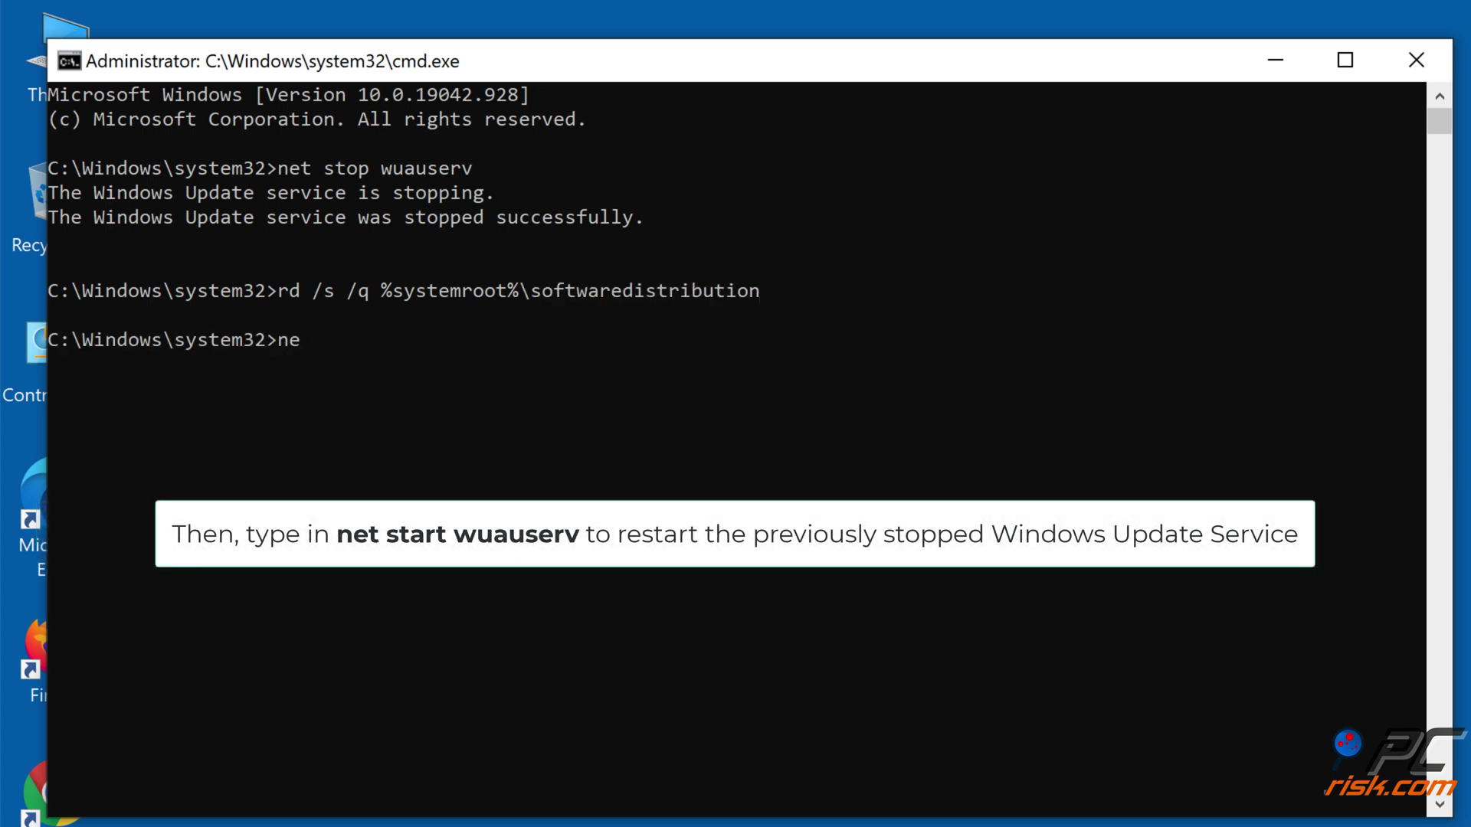
type("t start wuauserv")
key("Return")
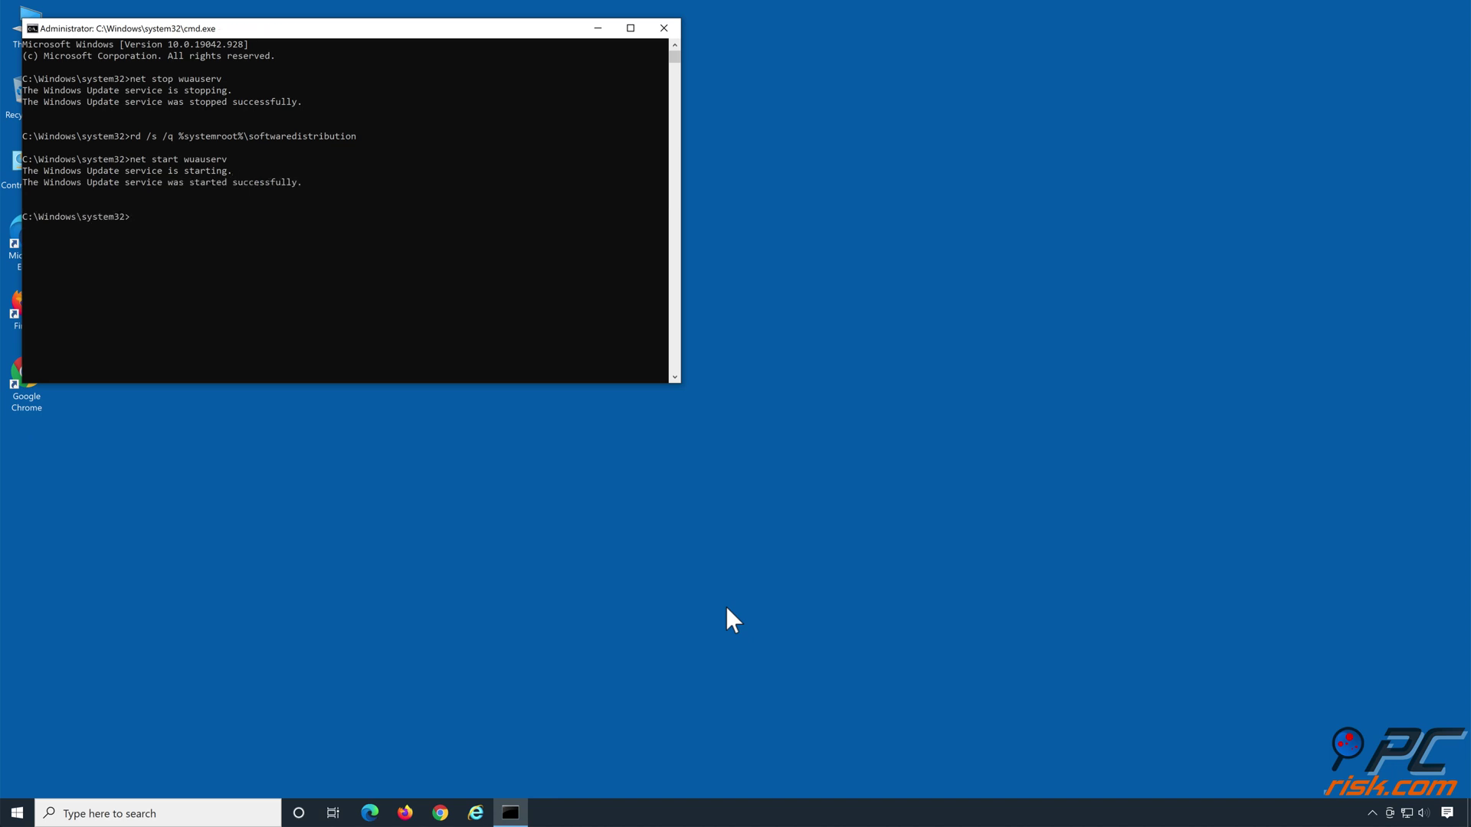
left_click(726, 609)
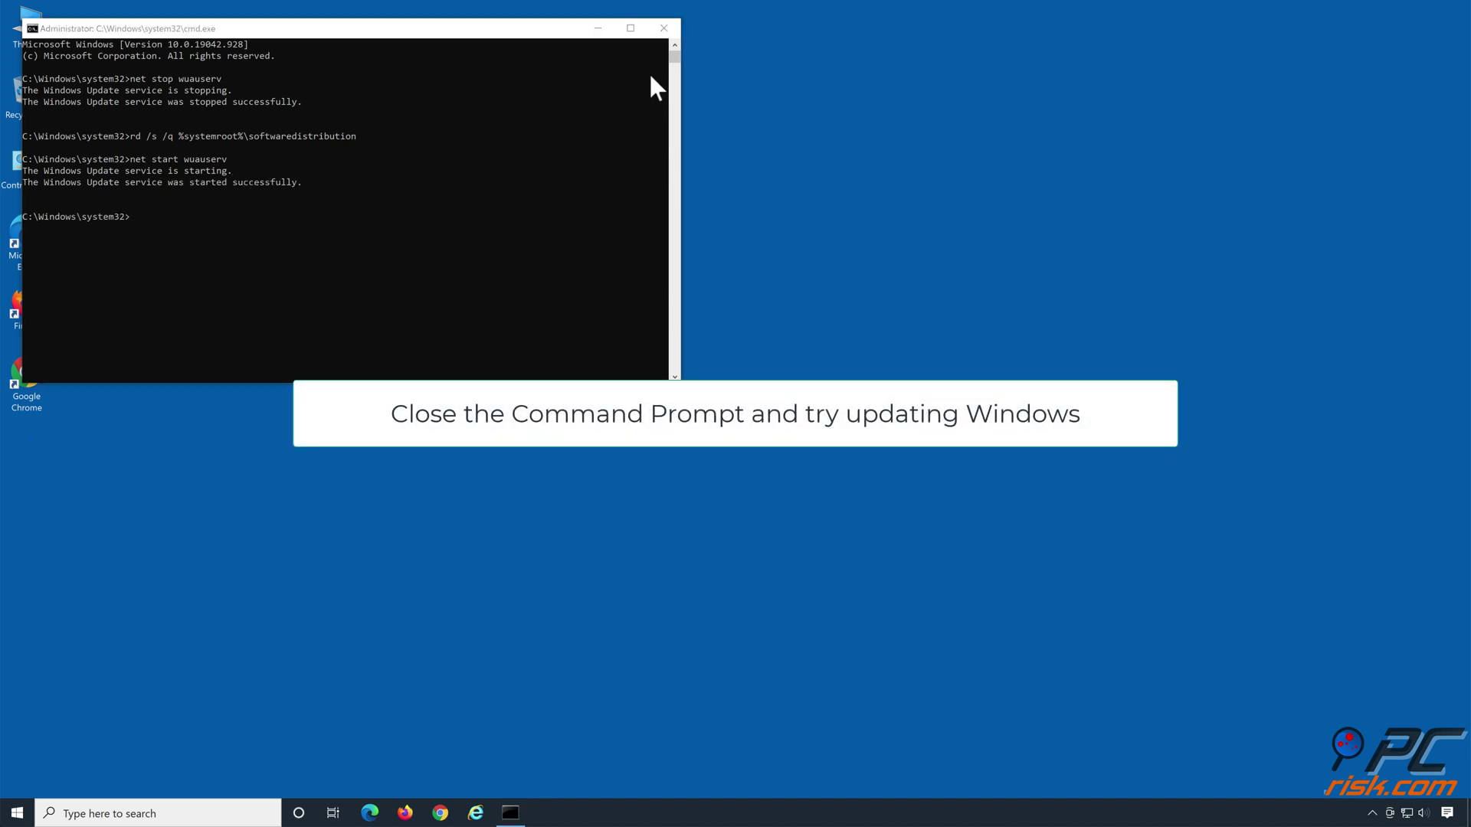
left_click(664, 28)
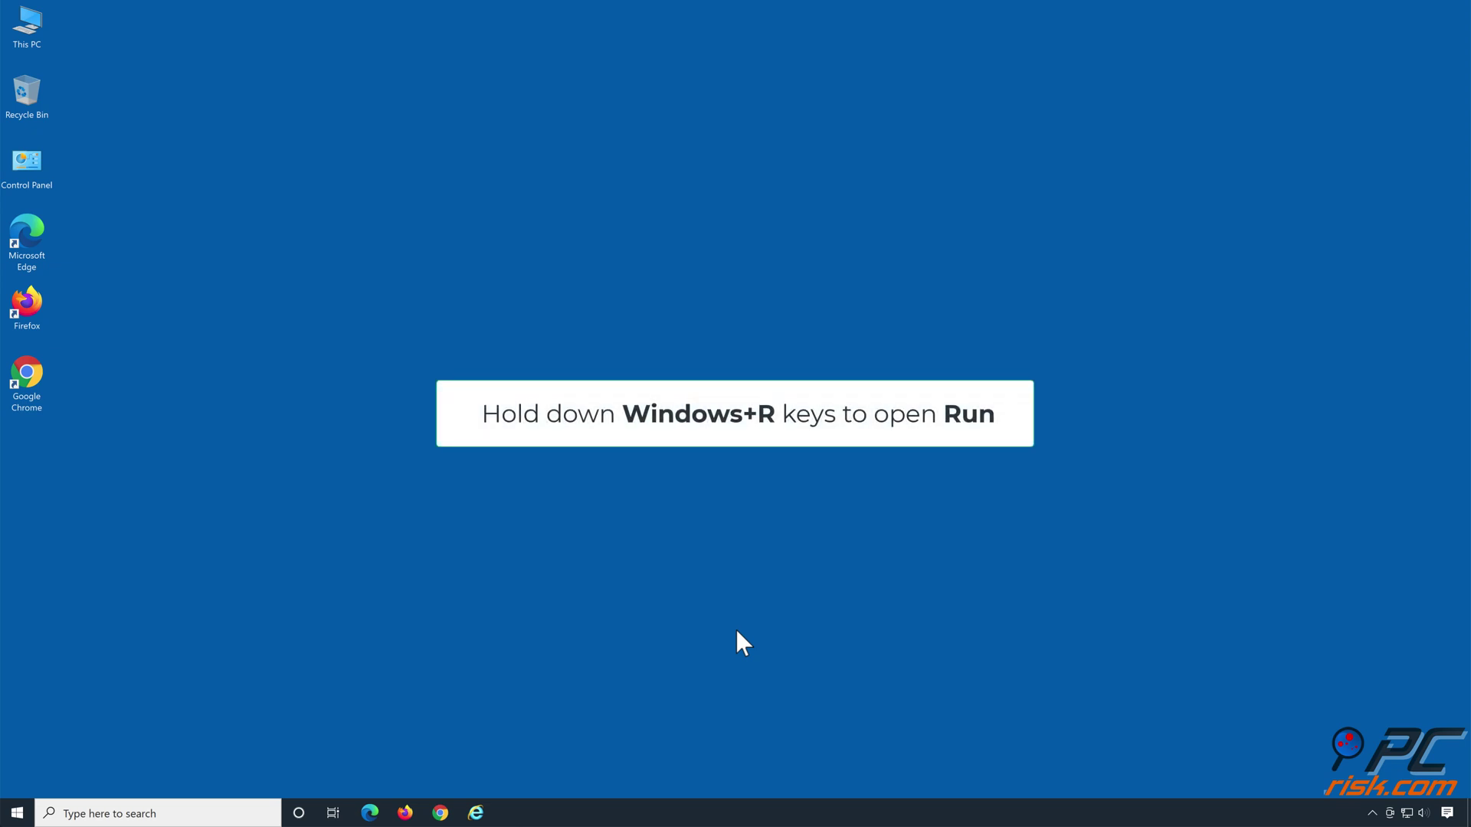
- Open Command Prompt as administrator and scan the Windows image for corruption with "dism /online /cleanup-image /scanhealth"
key("super+r")
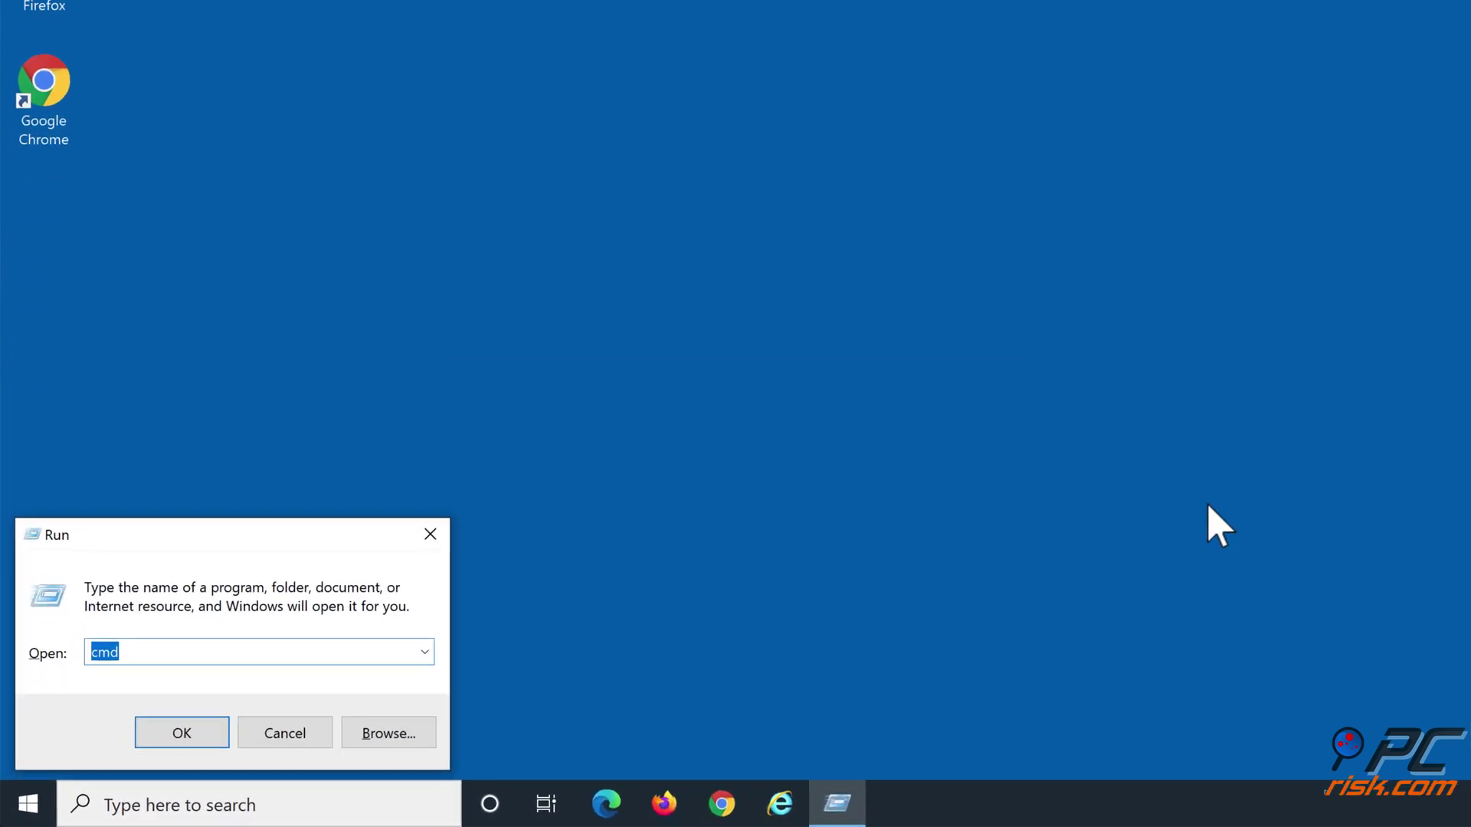
type("cmd")
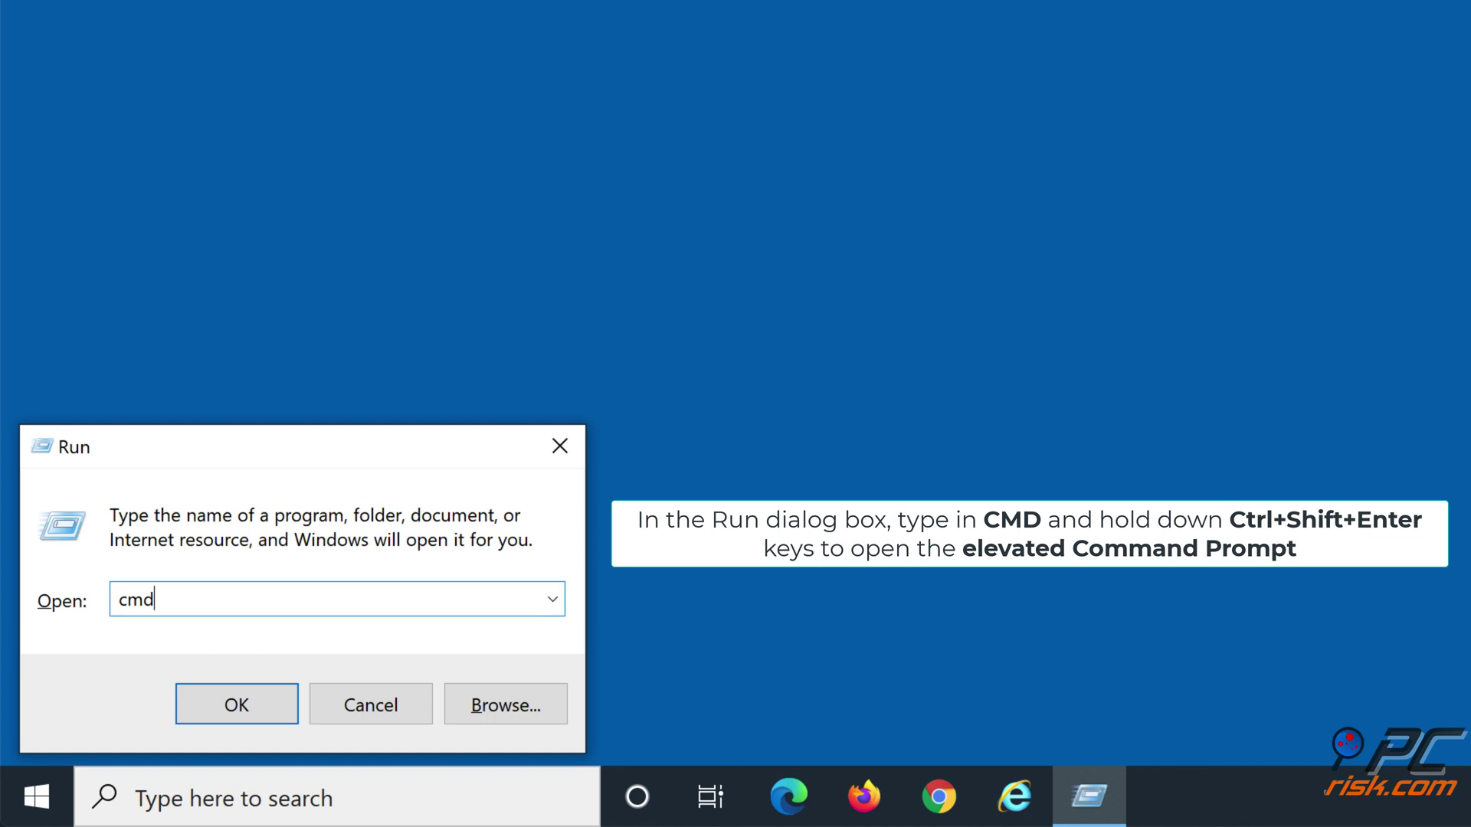
key("ctrl+shift+Return")
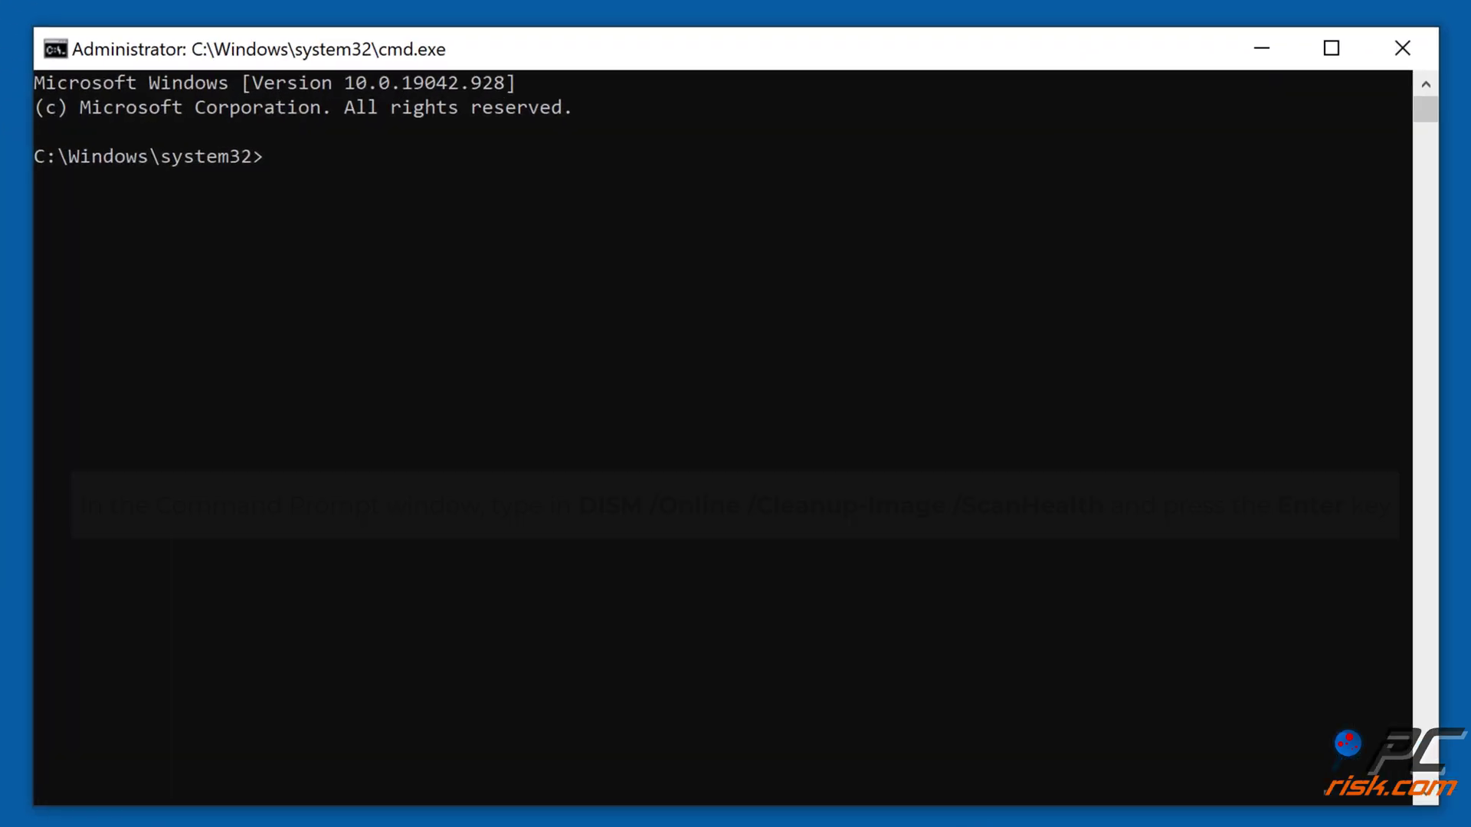
type("dism /online /cleanup-image")
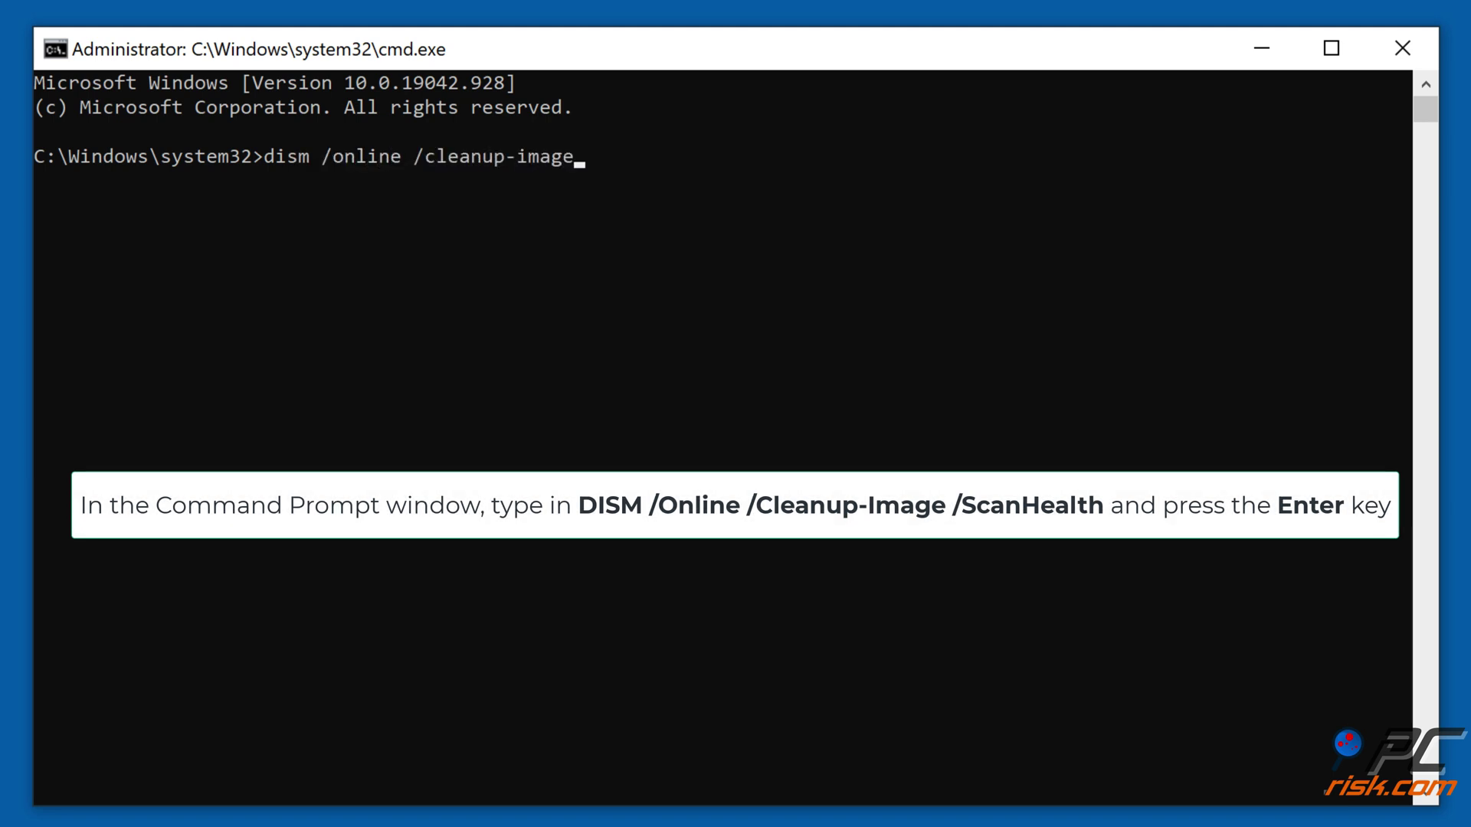
type(" /scanhealth")
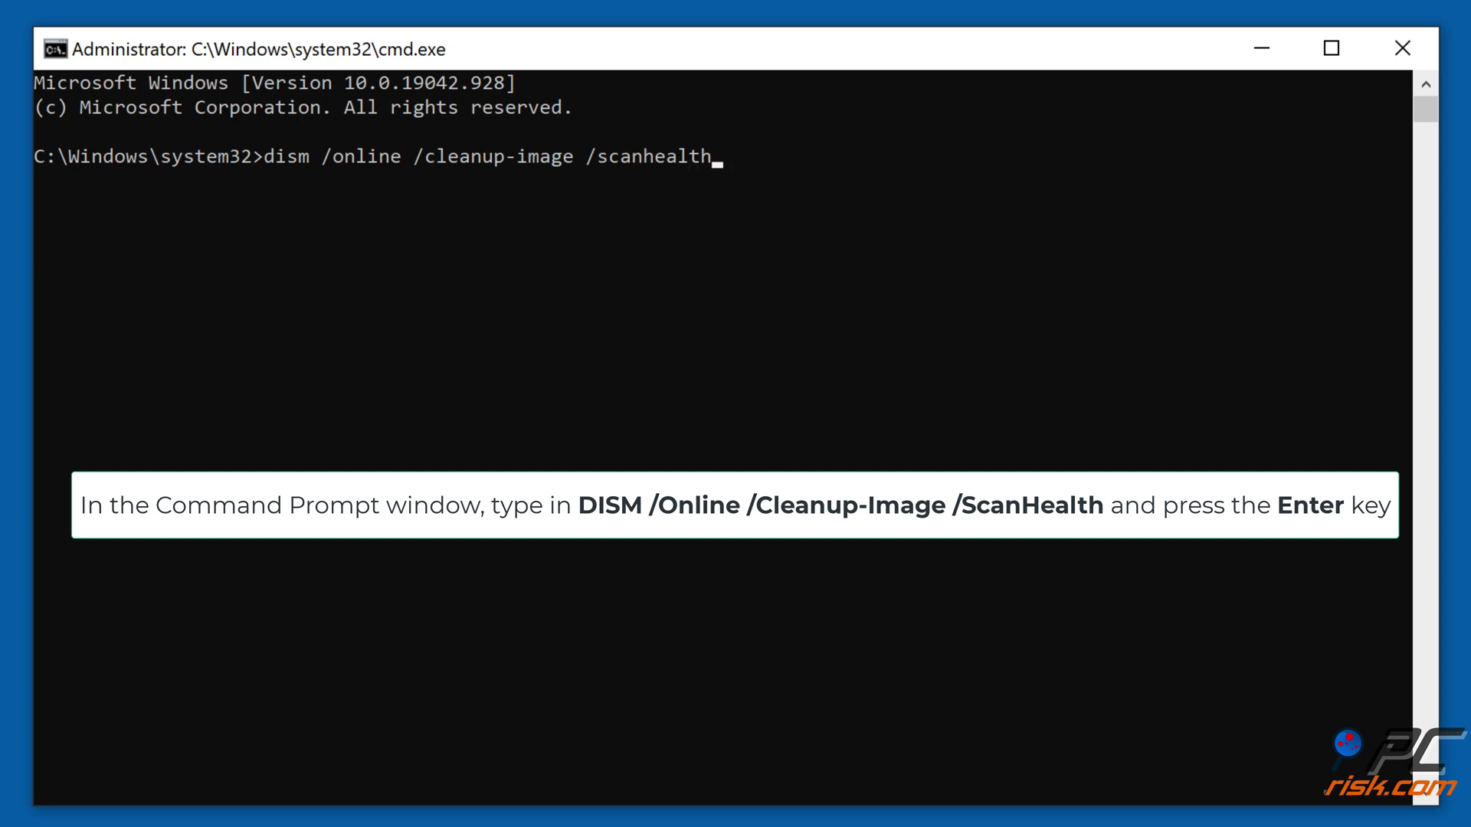
key("Return")
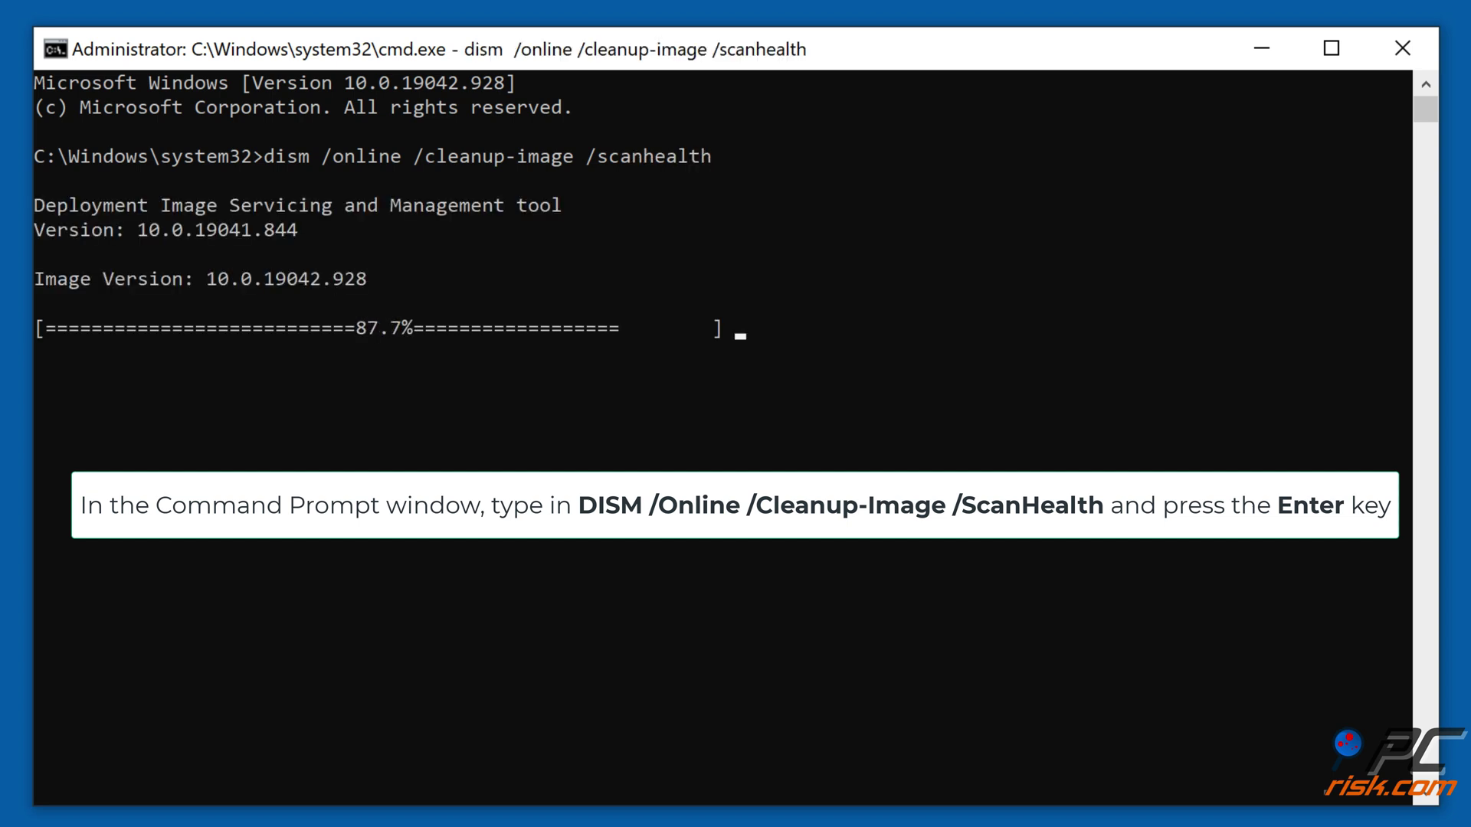
- Repair the Windows image with "dism /online /cleanup-image /restorehealth" and close the Command Prompt once it completes
type("dism /online")
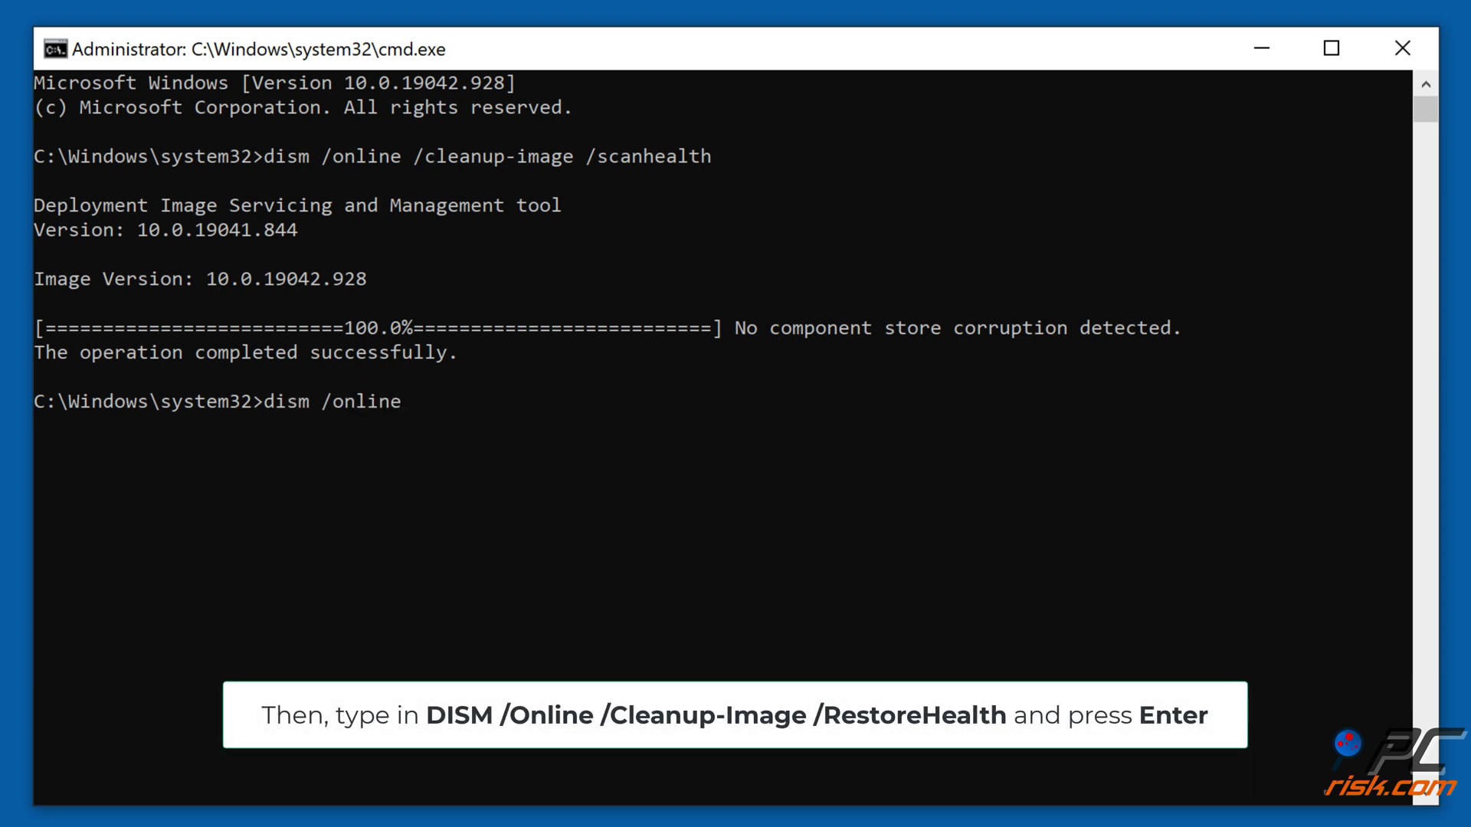
type(" /cleanup-image /restore")
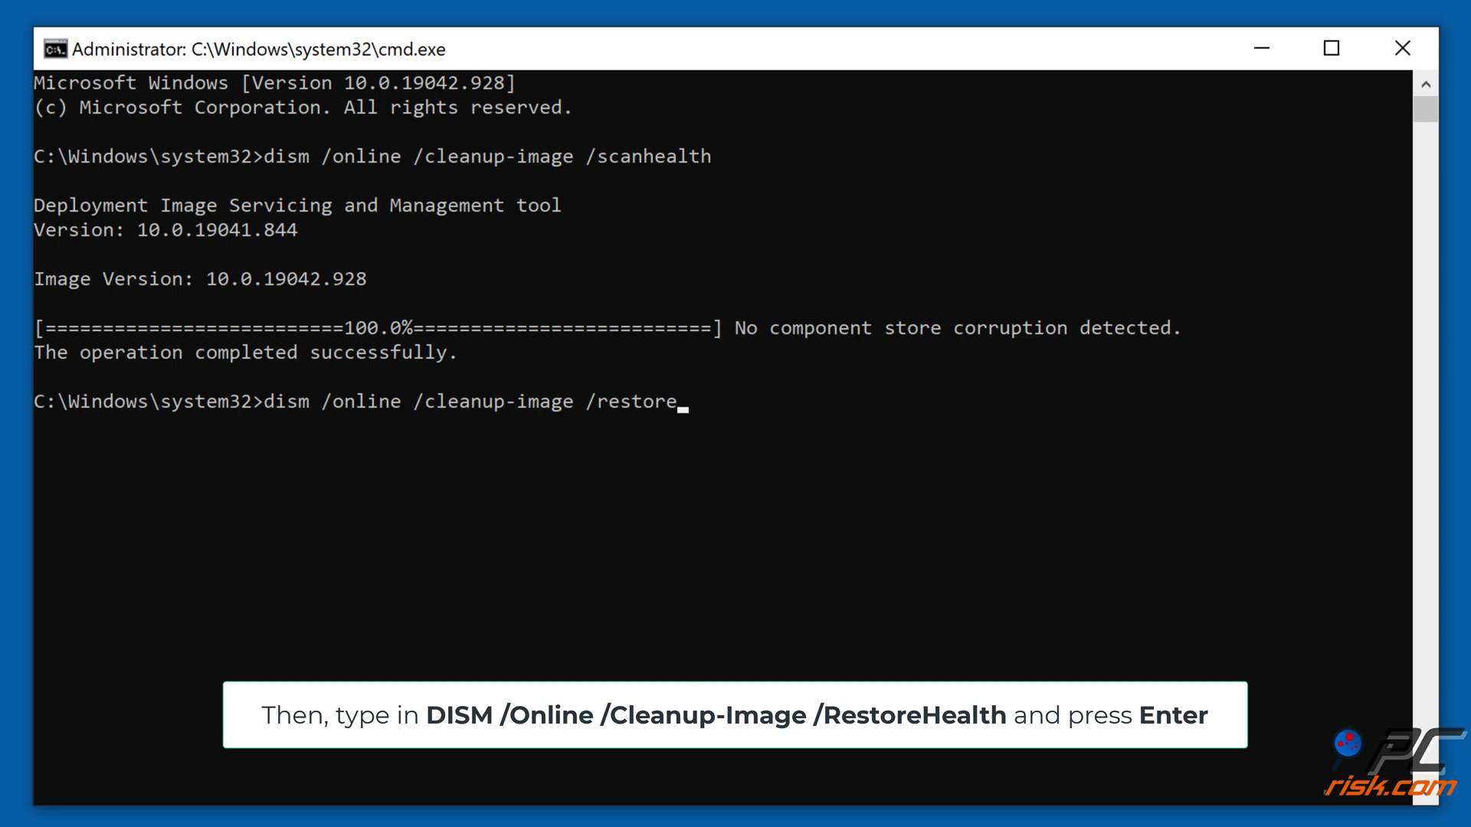
type("health")
key("Return")
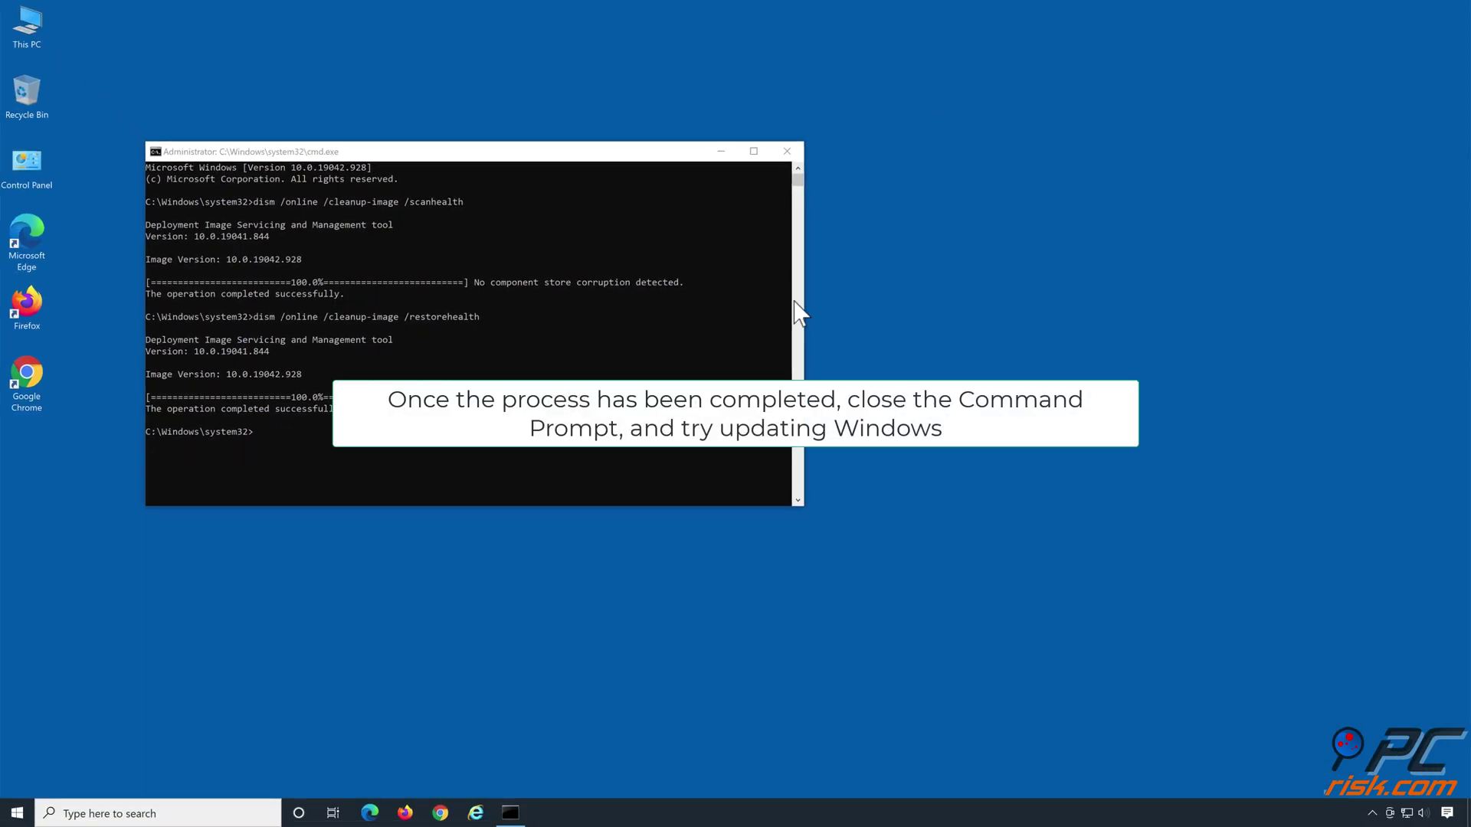
left_click(789, 152)
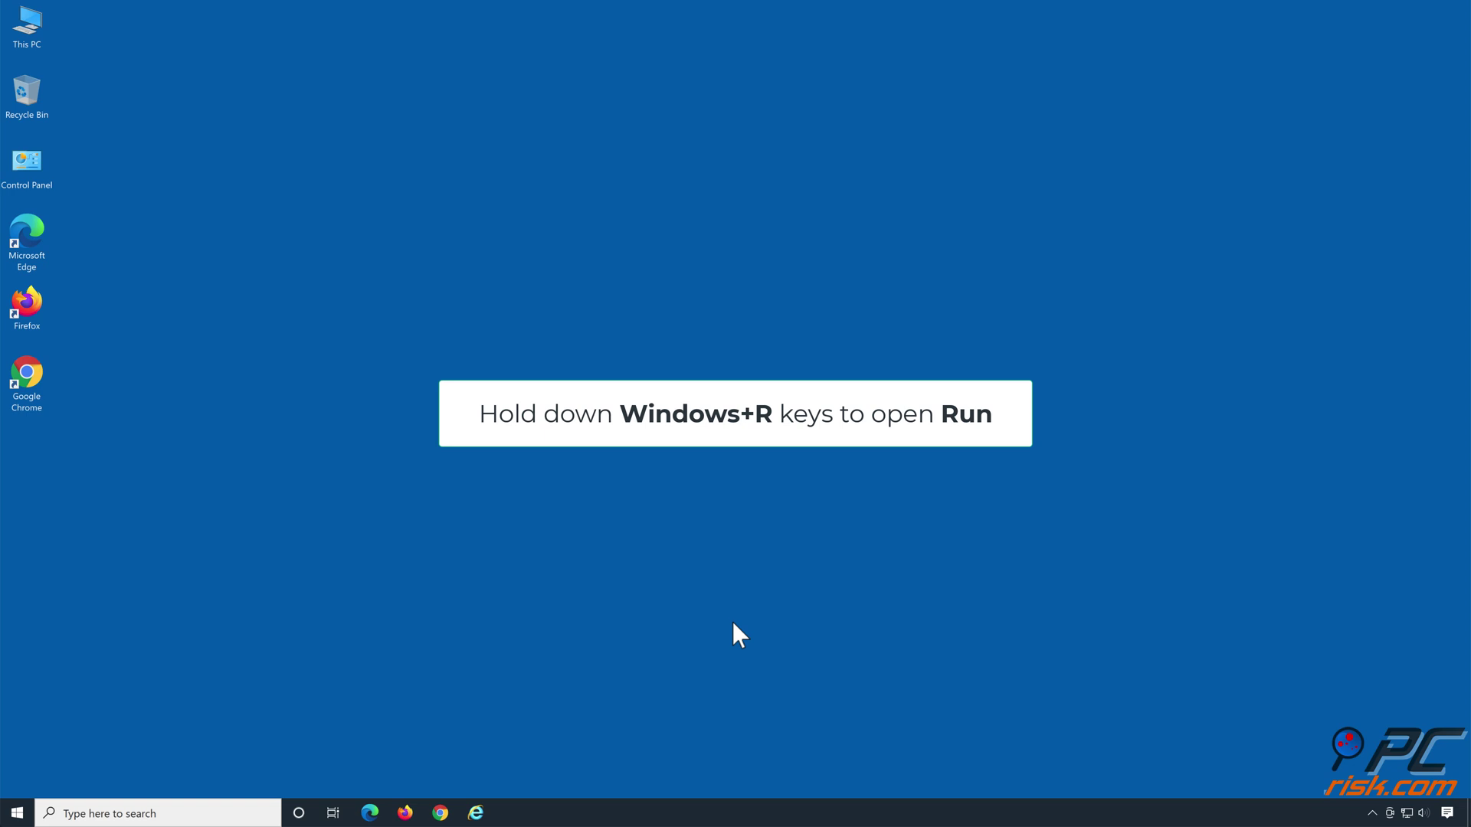
- Check the system files by running "sfc /scannow" in an administrator Command Prompt, and close the window when the scan completes
key("super+r")
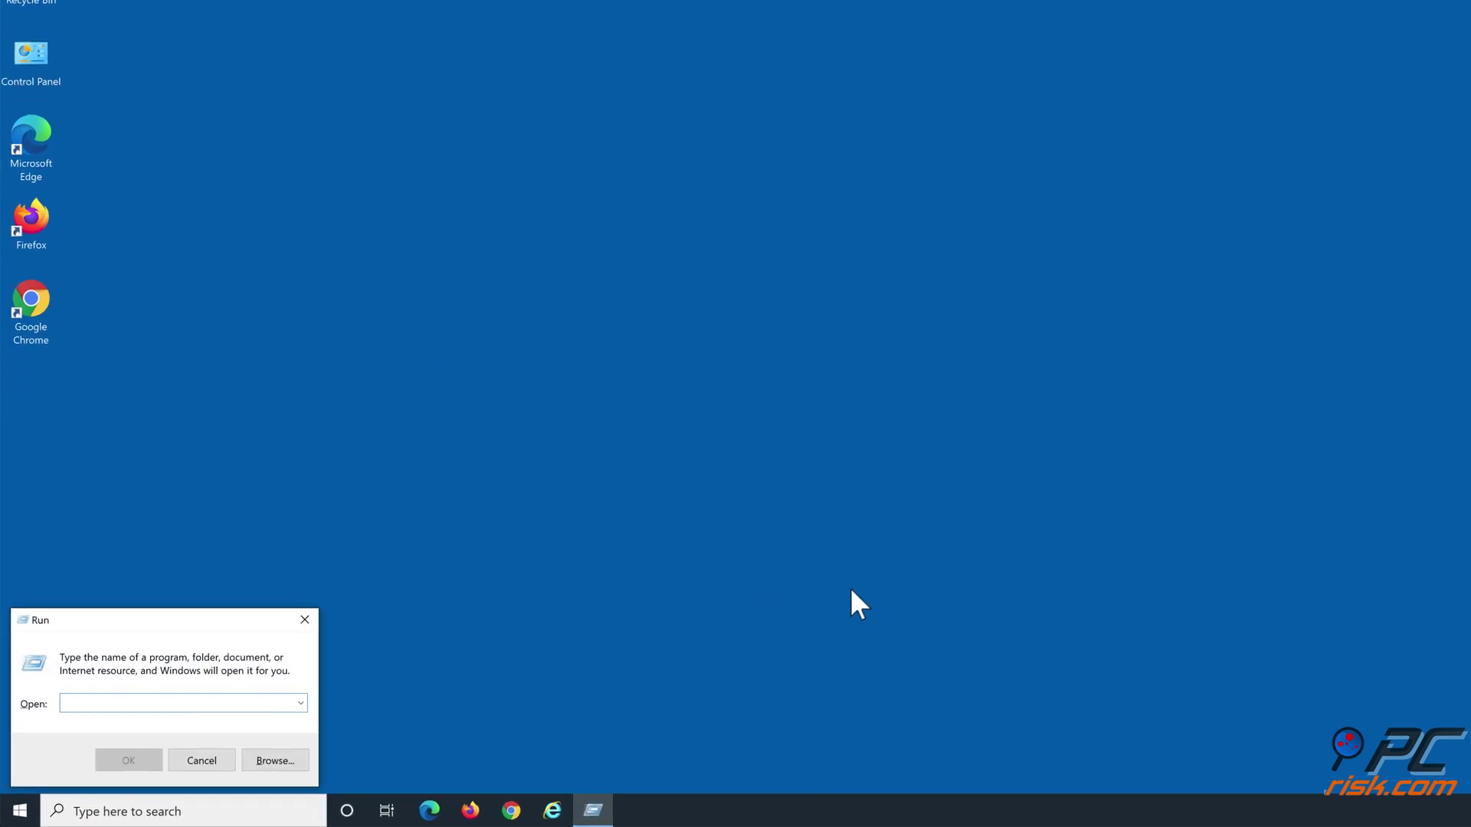
type("cmd")
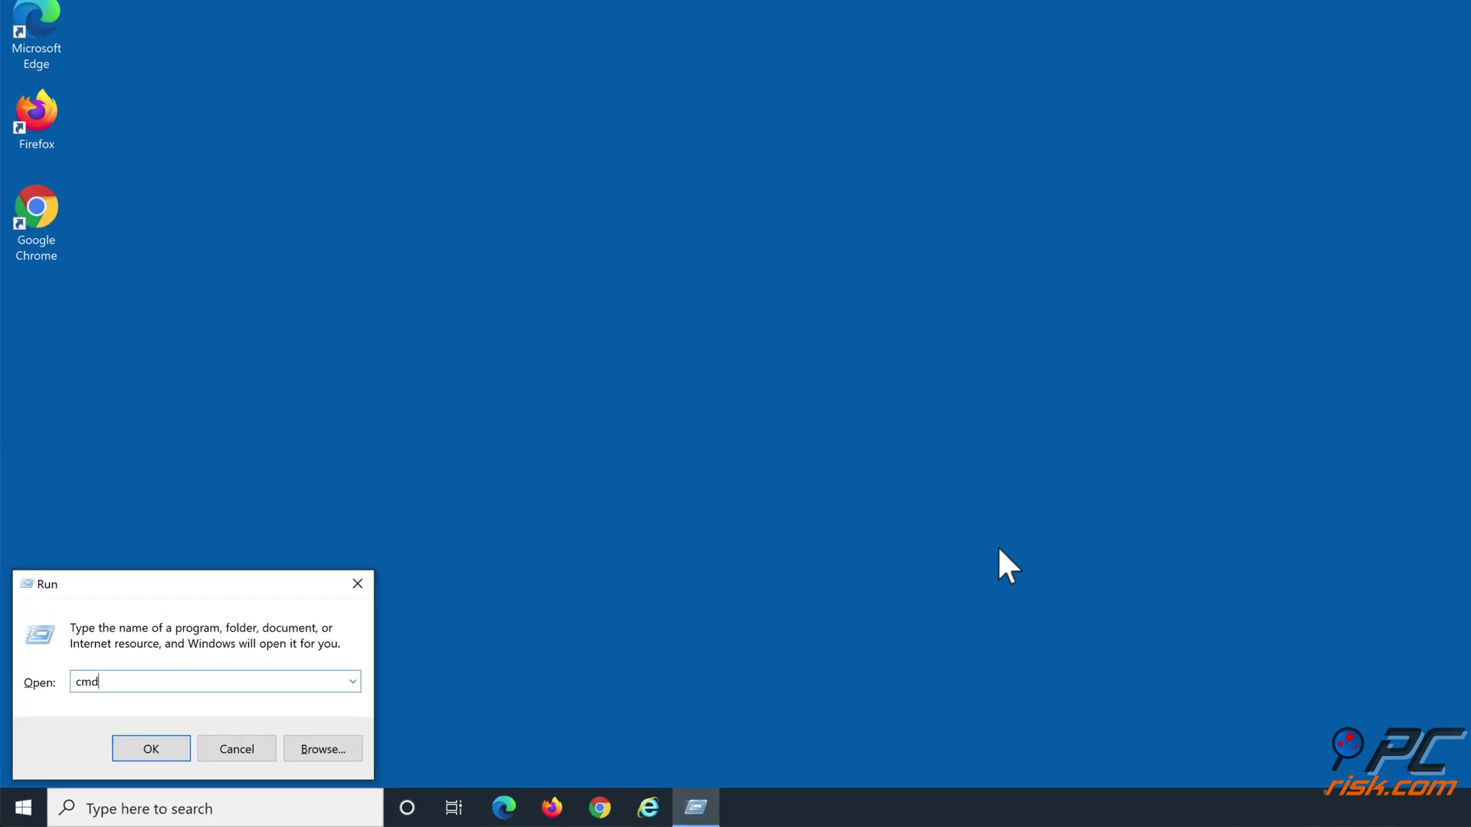
key("ctrl+shift+Return")
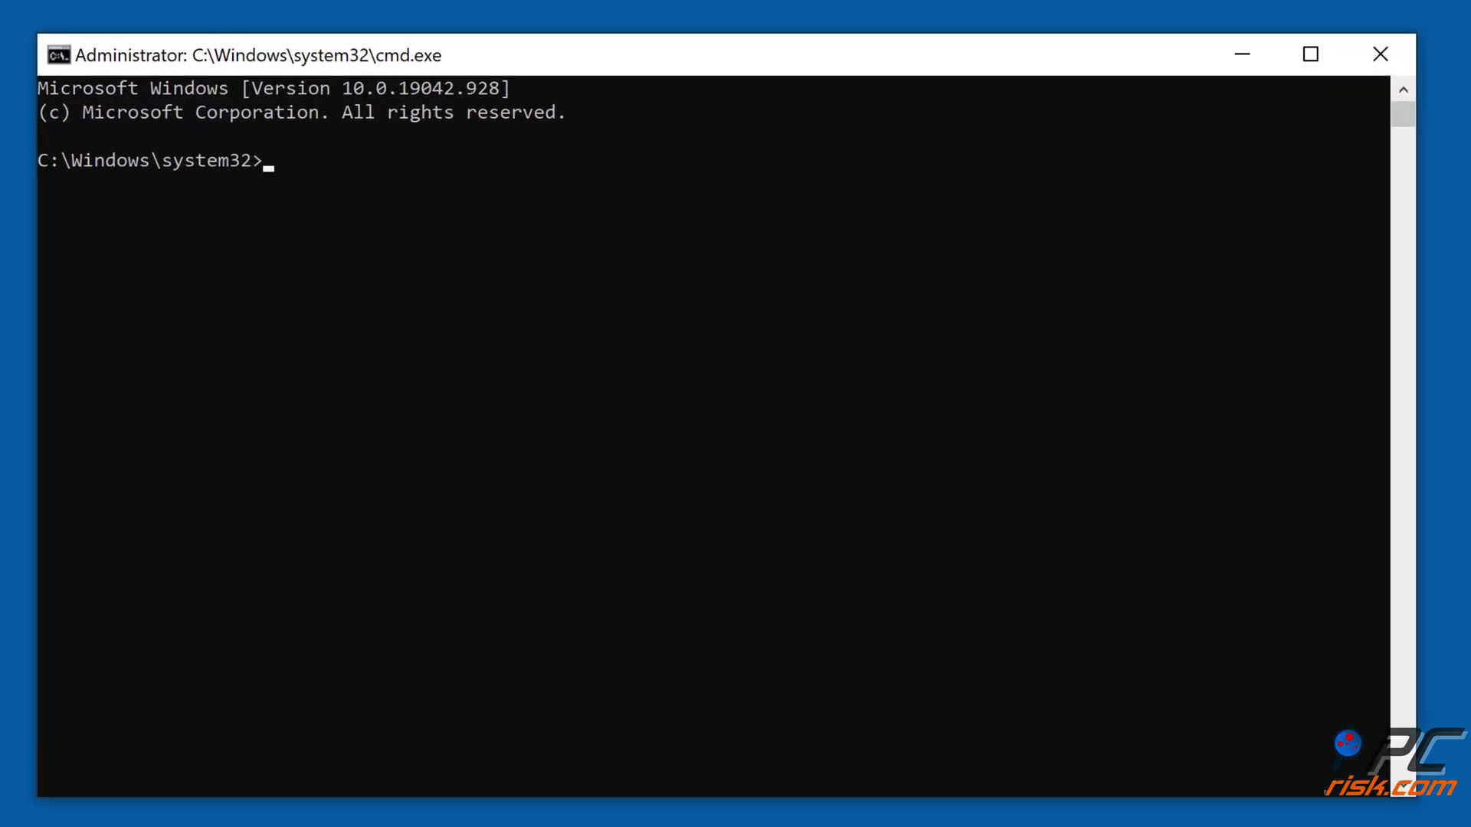
type("sfc /scannow")
key("Return")
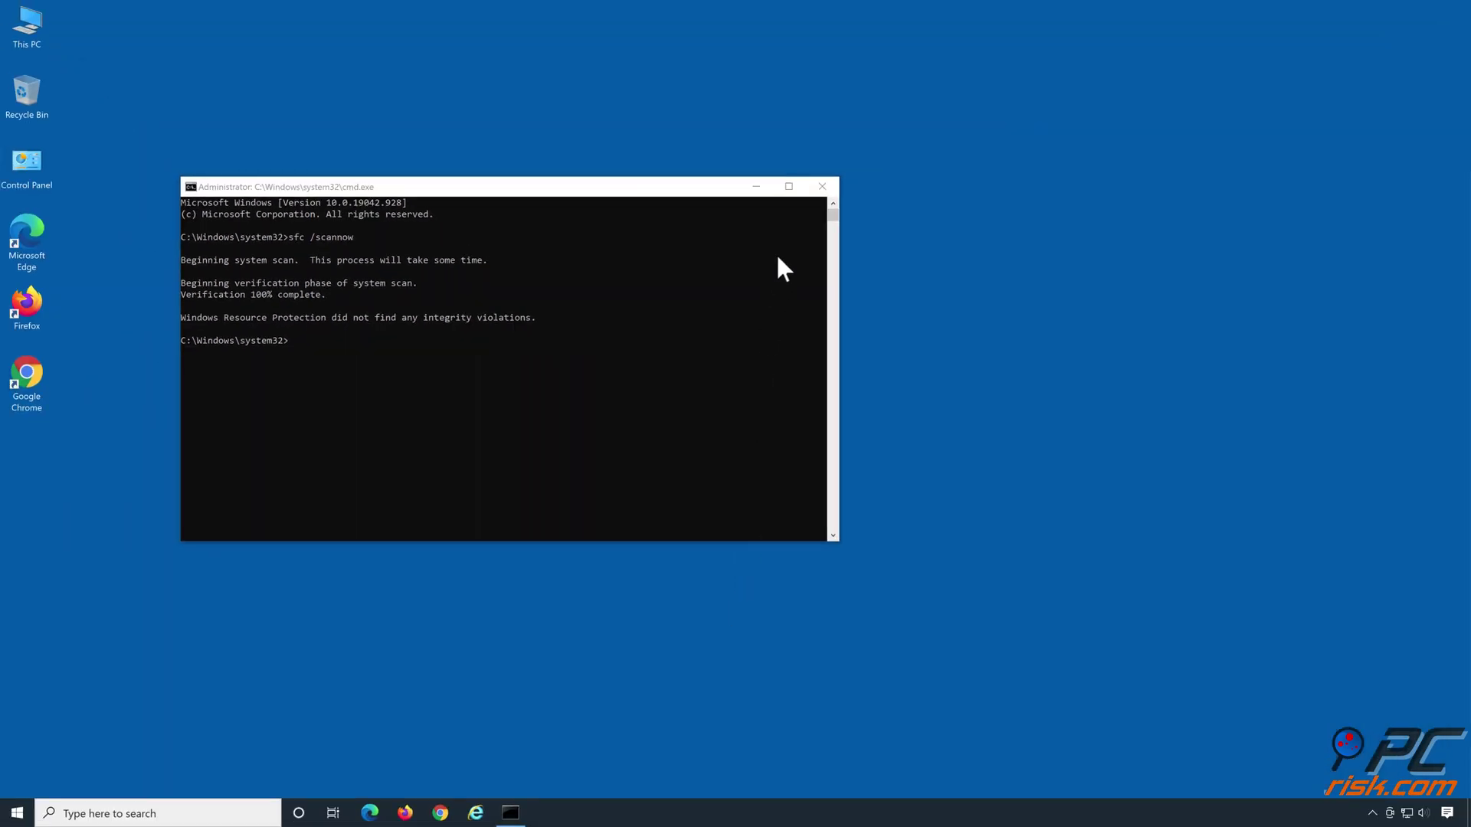
left_click(822, 186)
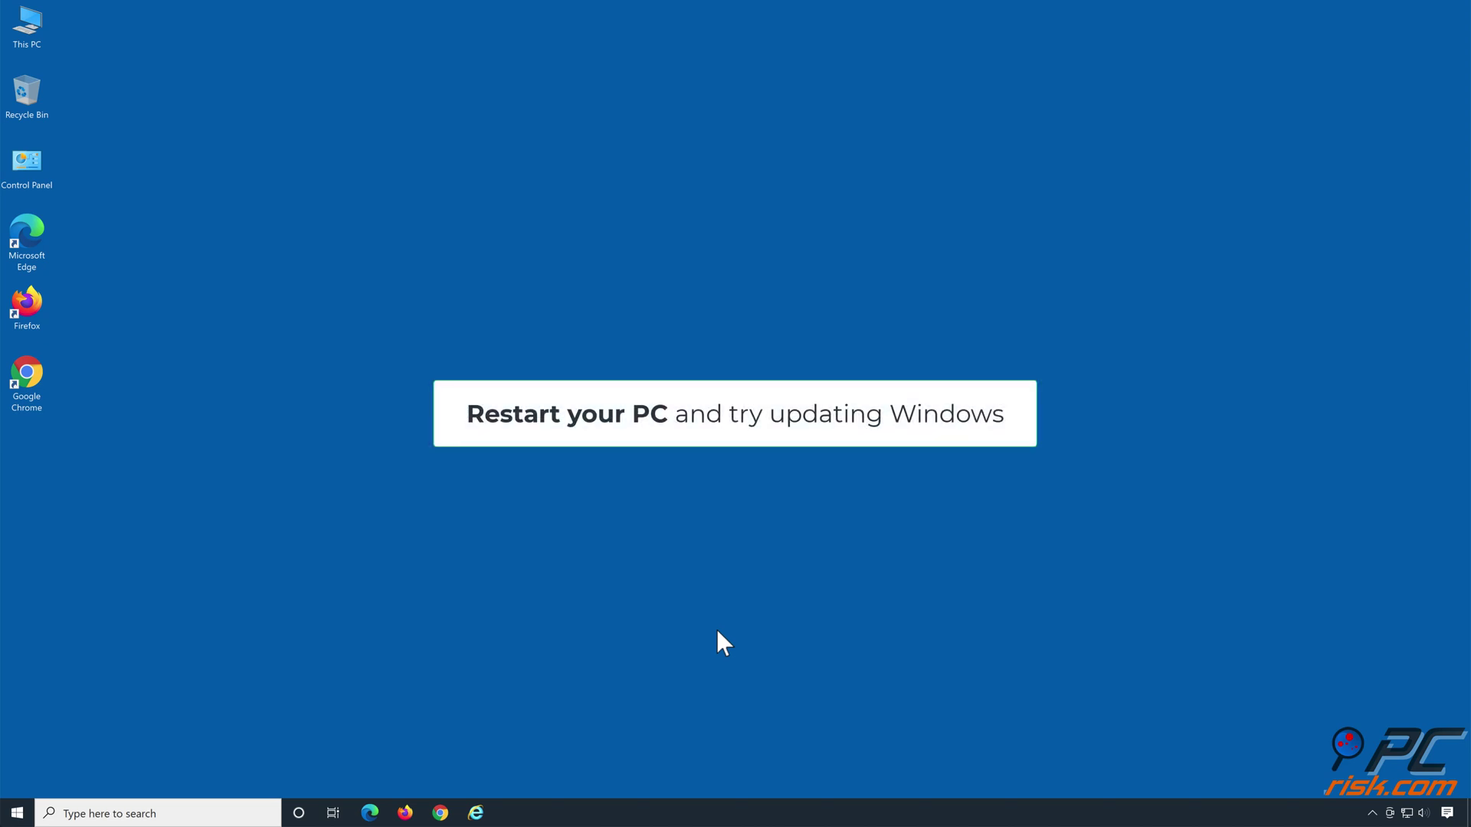
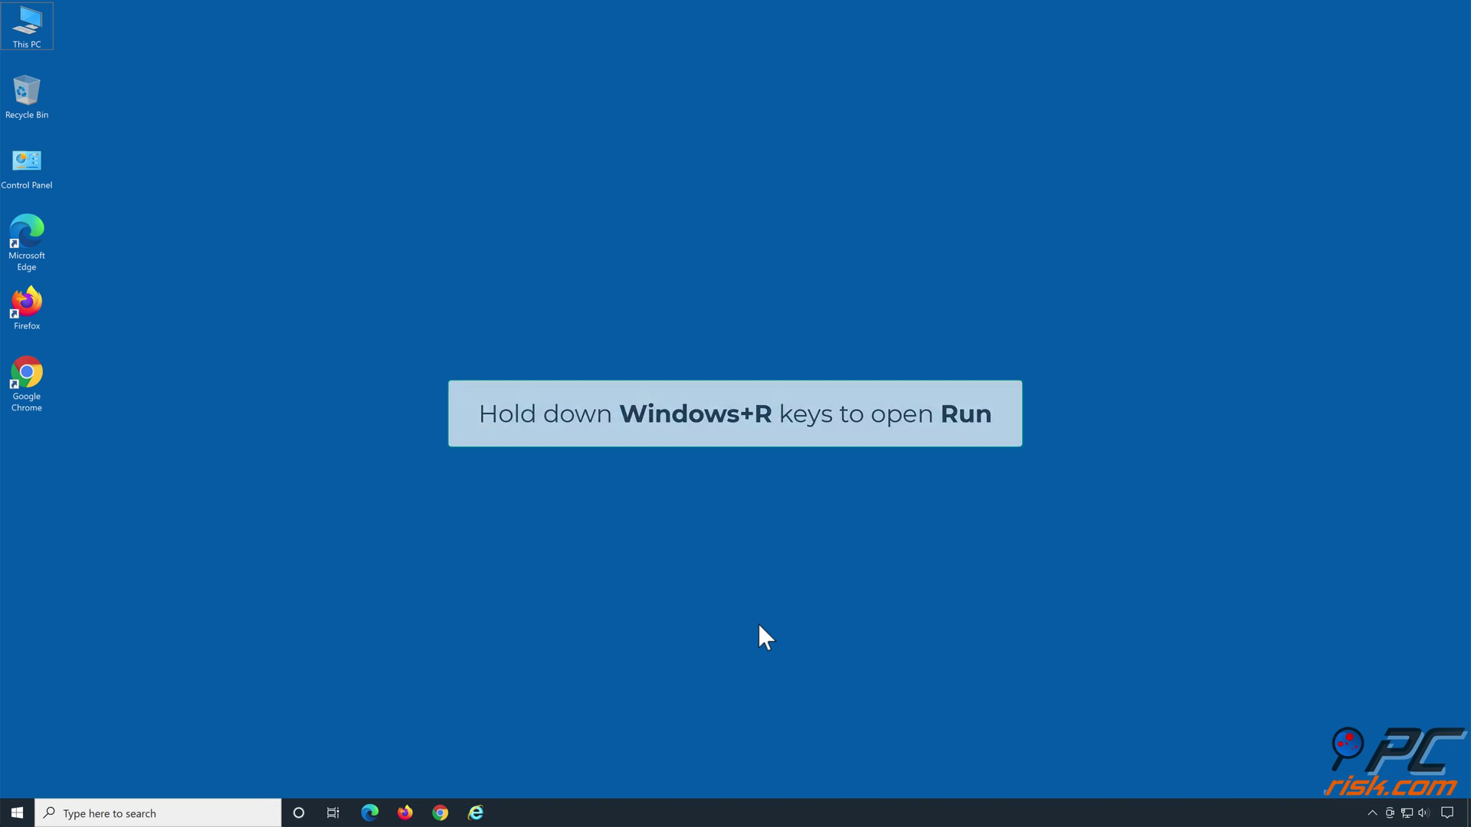
- Open a new administrator Command Prompt and stop the Windows Update service with "net stop wuauserv"
key("super+r")
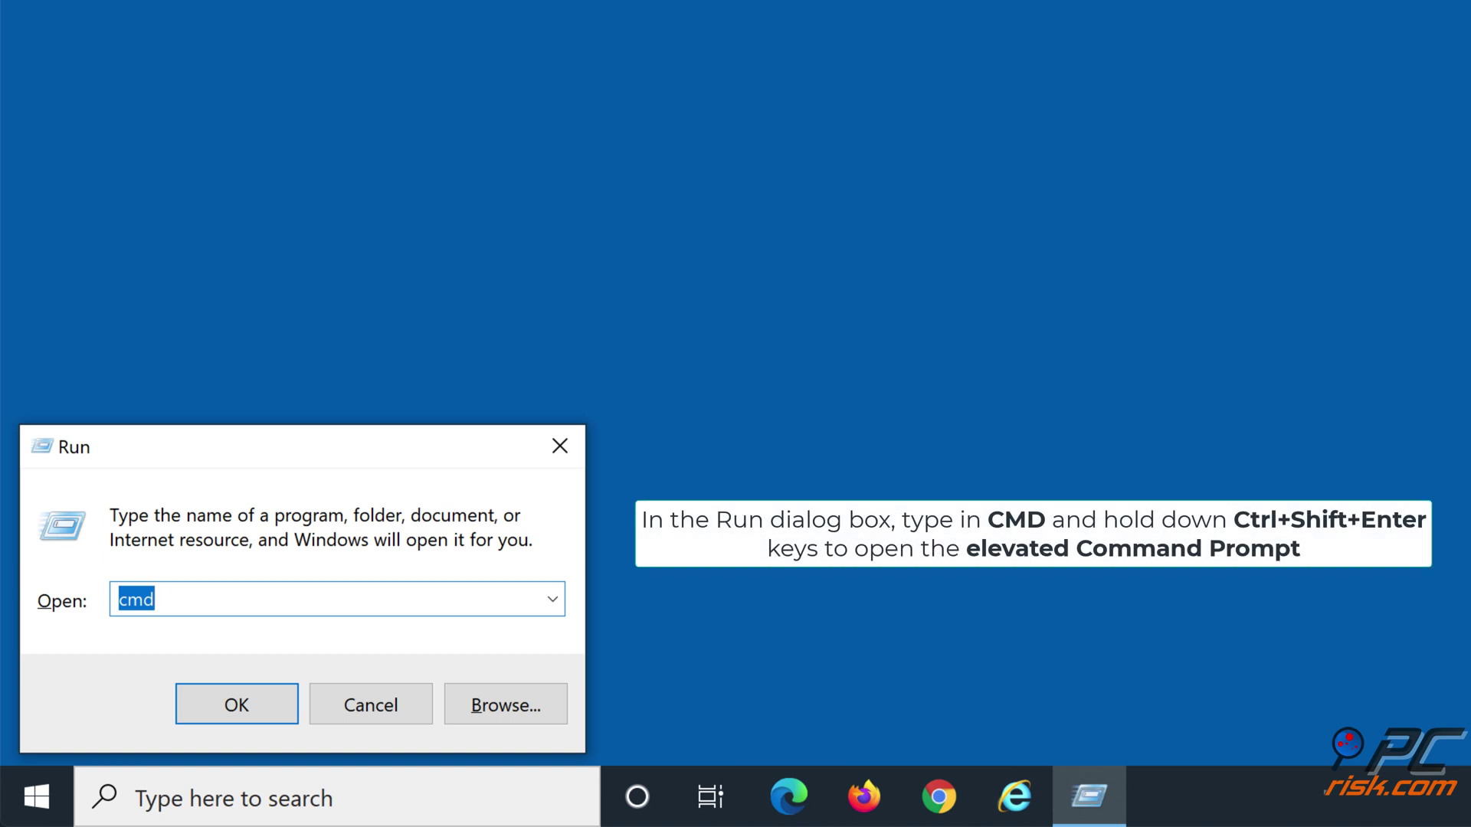
type("cmd")
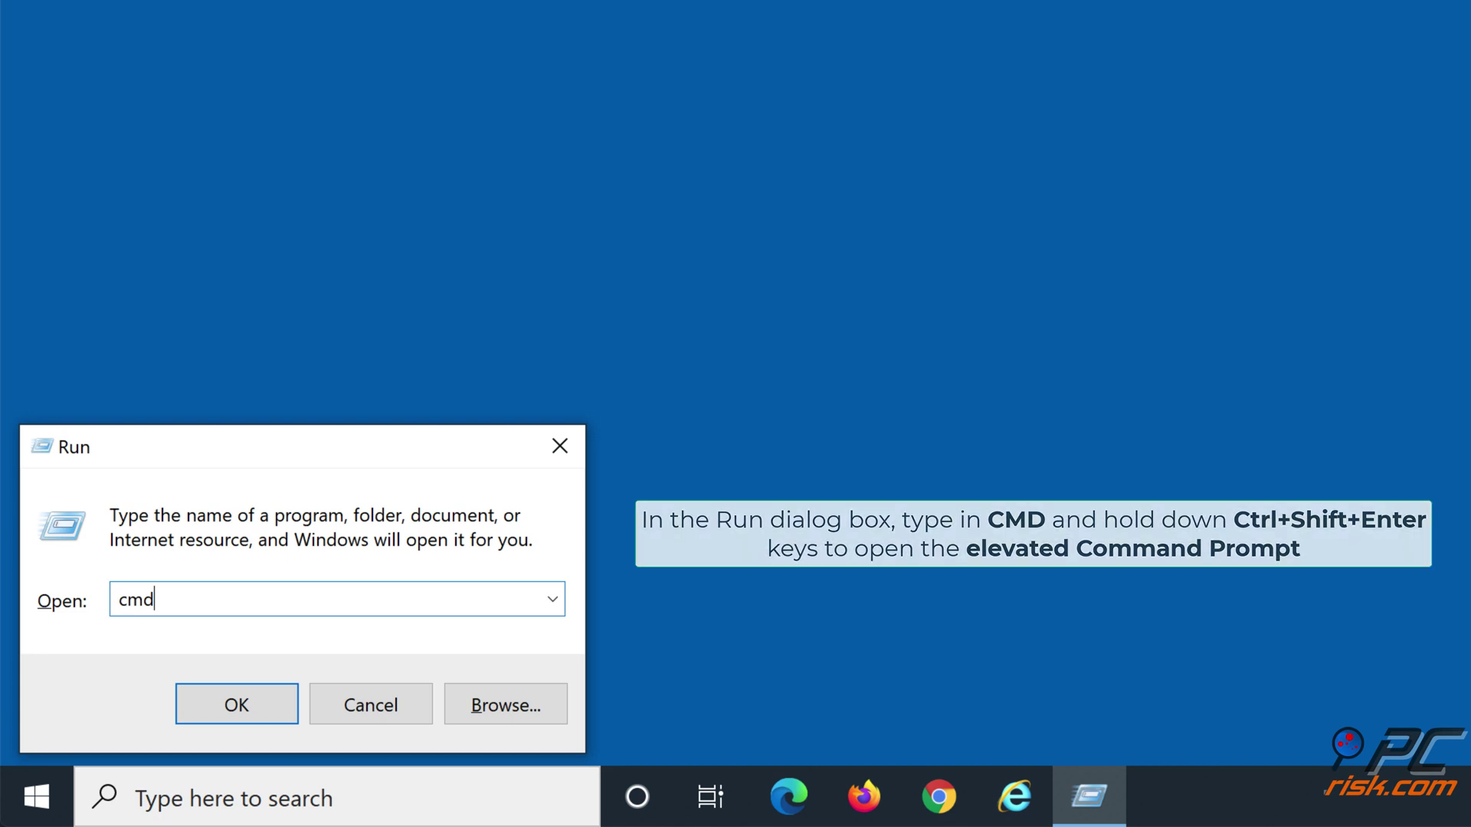
key("ctrl+shift+Return")
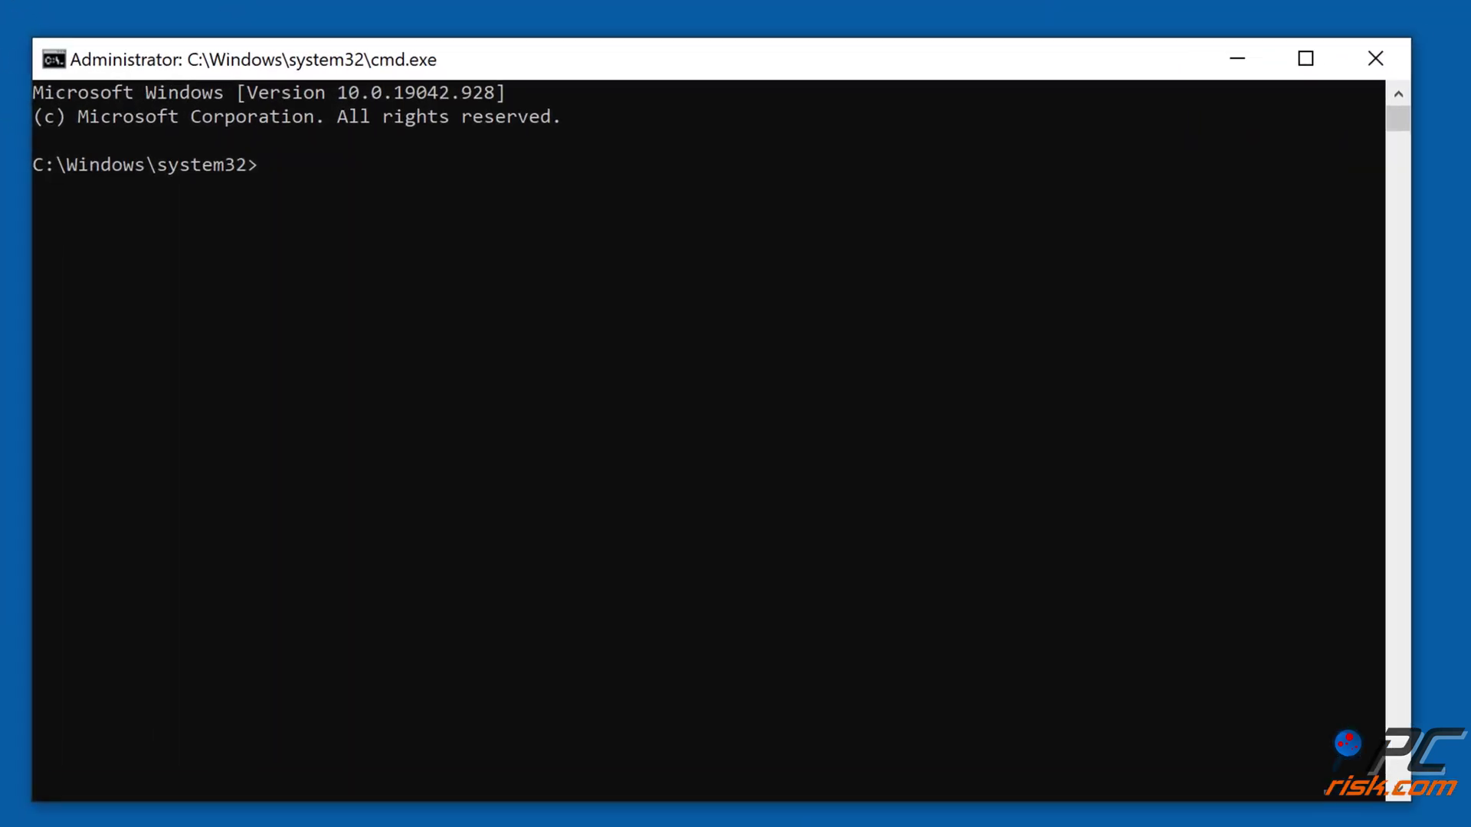
type("net stop wuauserv")
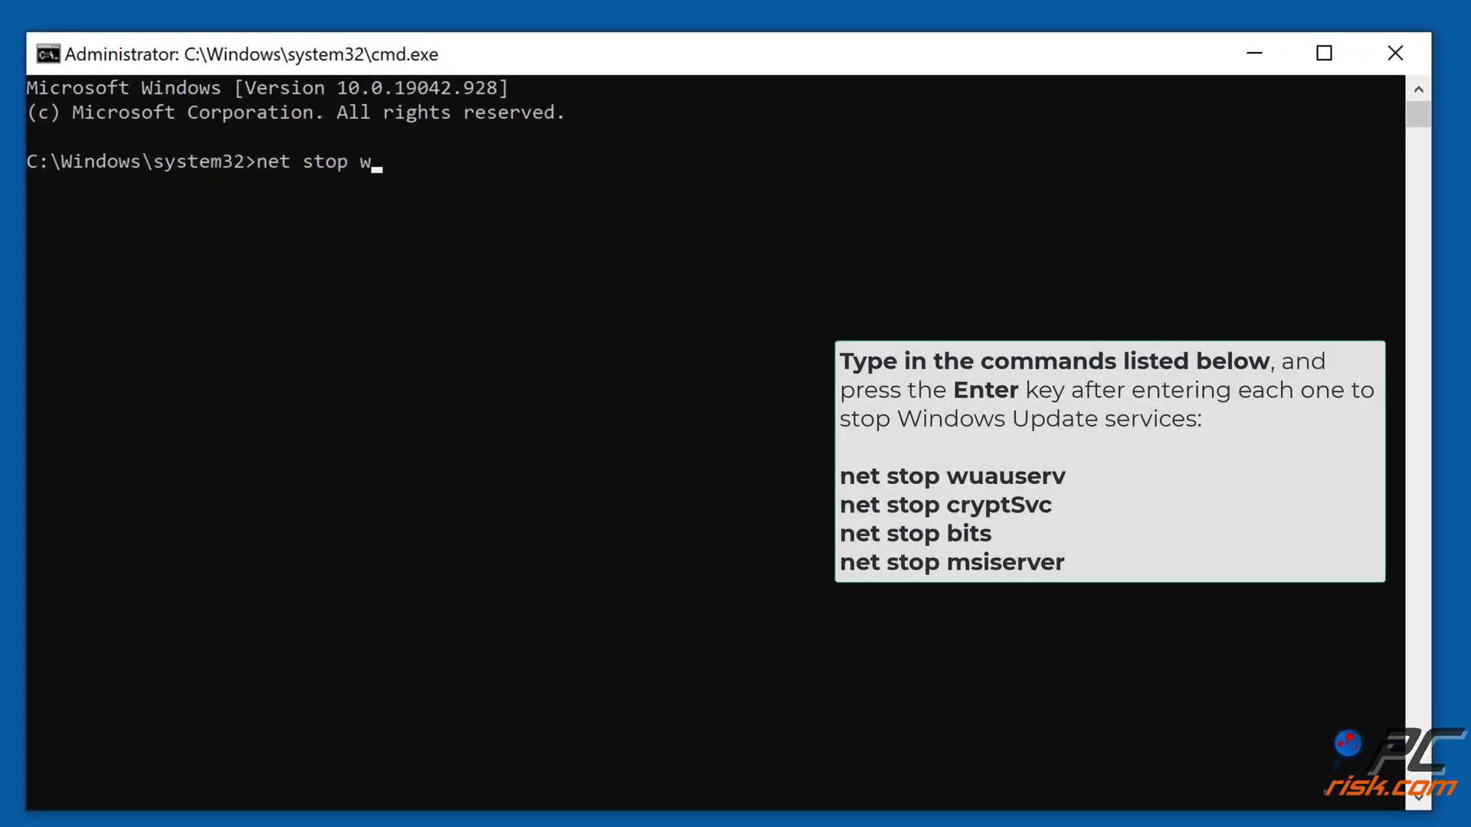
key("Return")
- Stop the Cryptographic, Background Intelligent Transfer and Windows Installer services with "net stop cryptsvc", "net stop bits" and "net stop msiserver"
type("n")
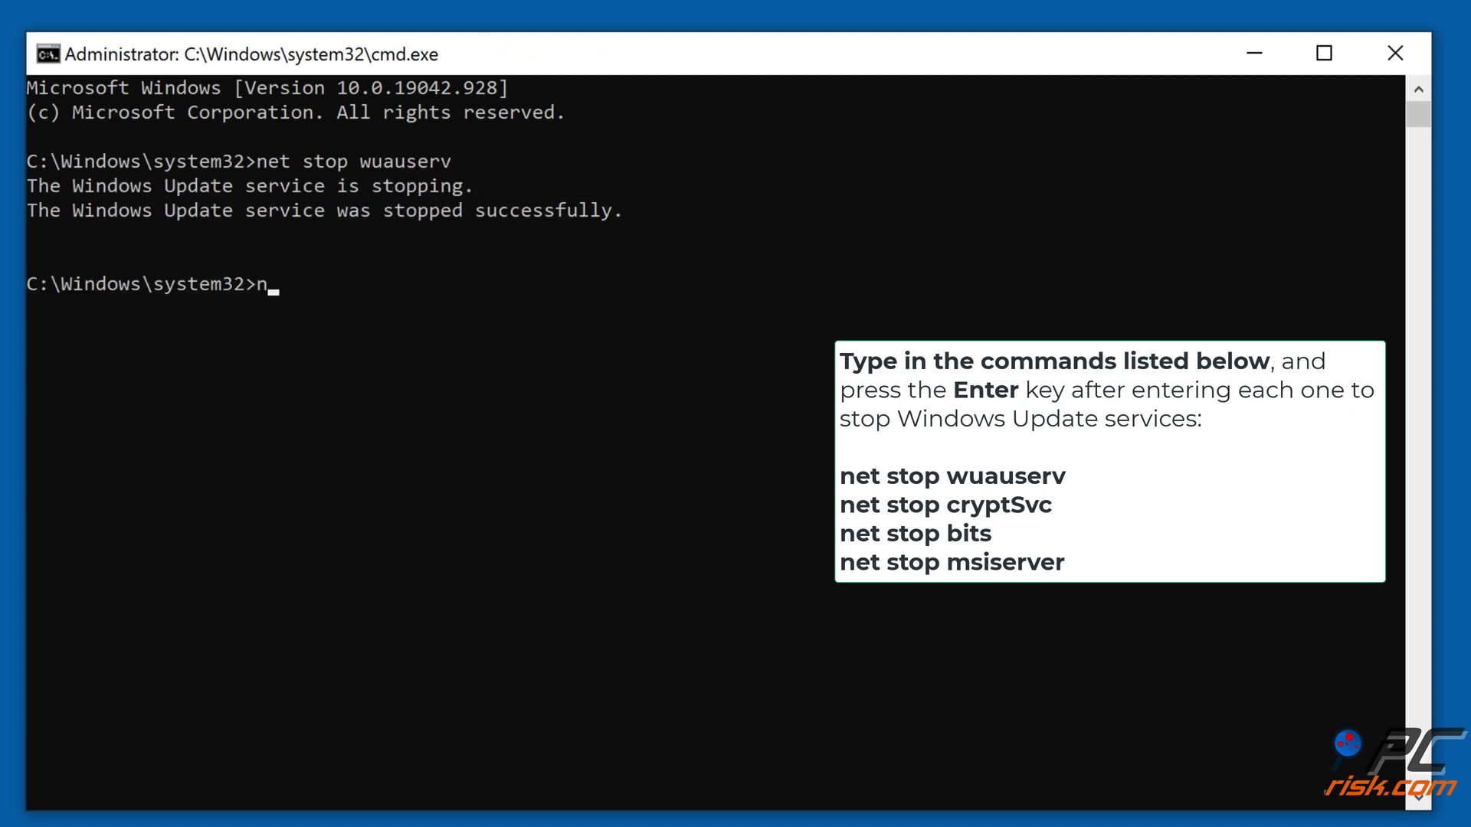
type("et stop cryptsvc")
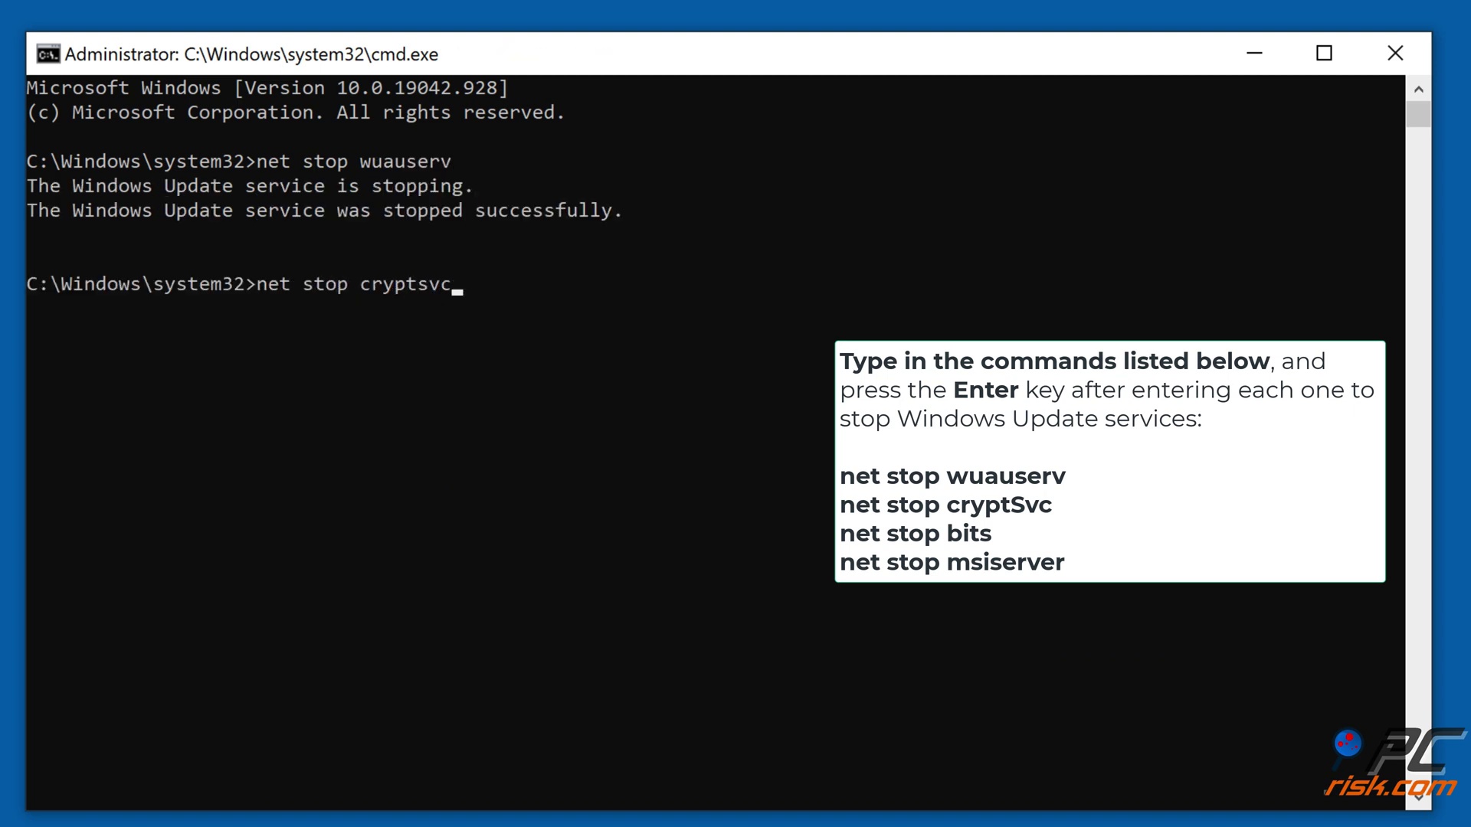
key("Return")
type("net stop bits")
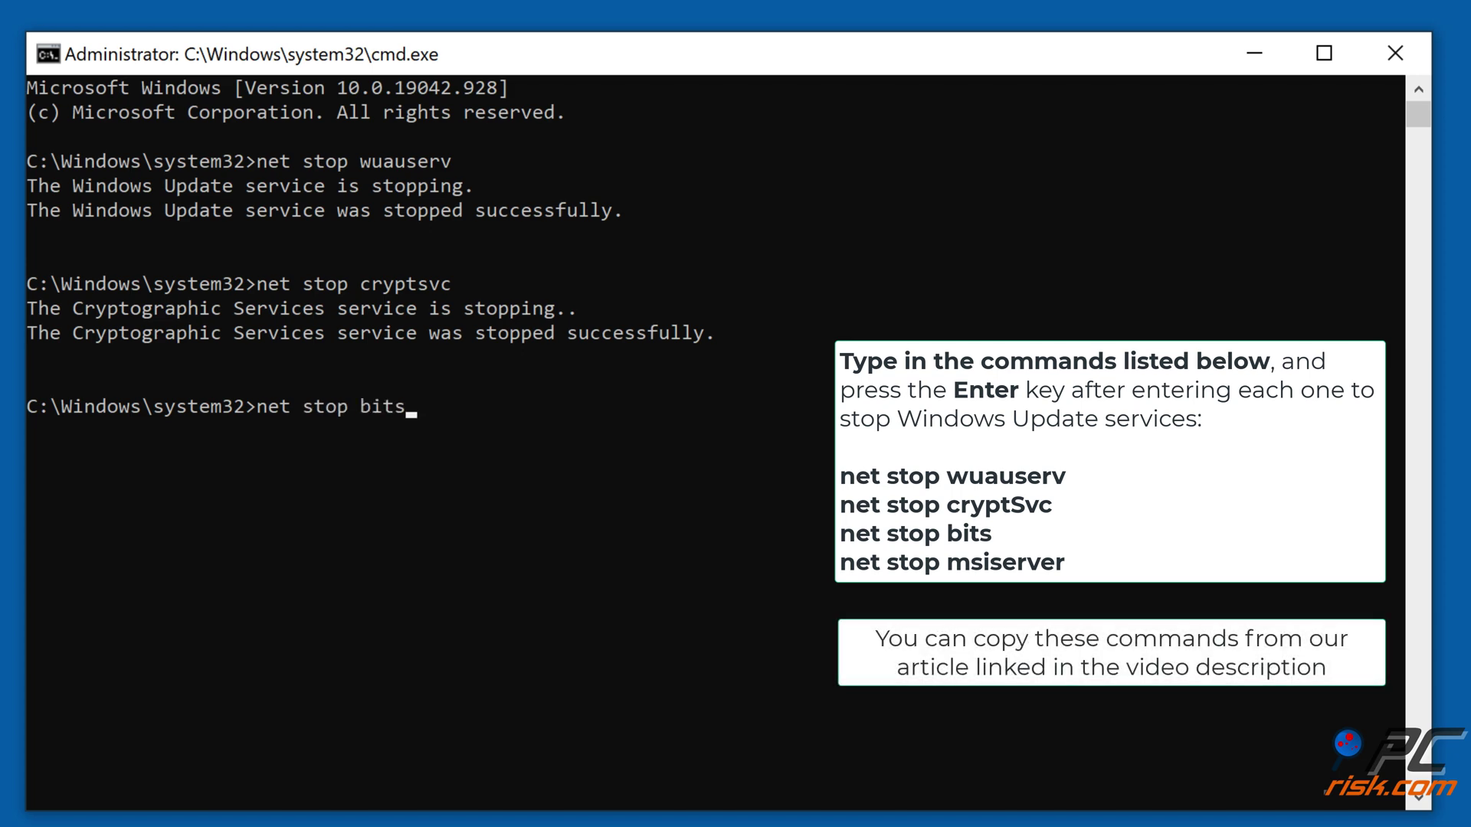
key("Return")
type("net stop msiserver")
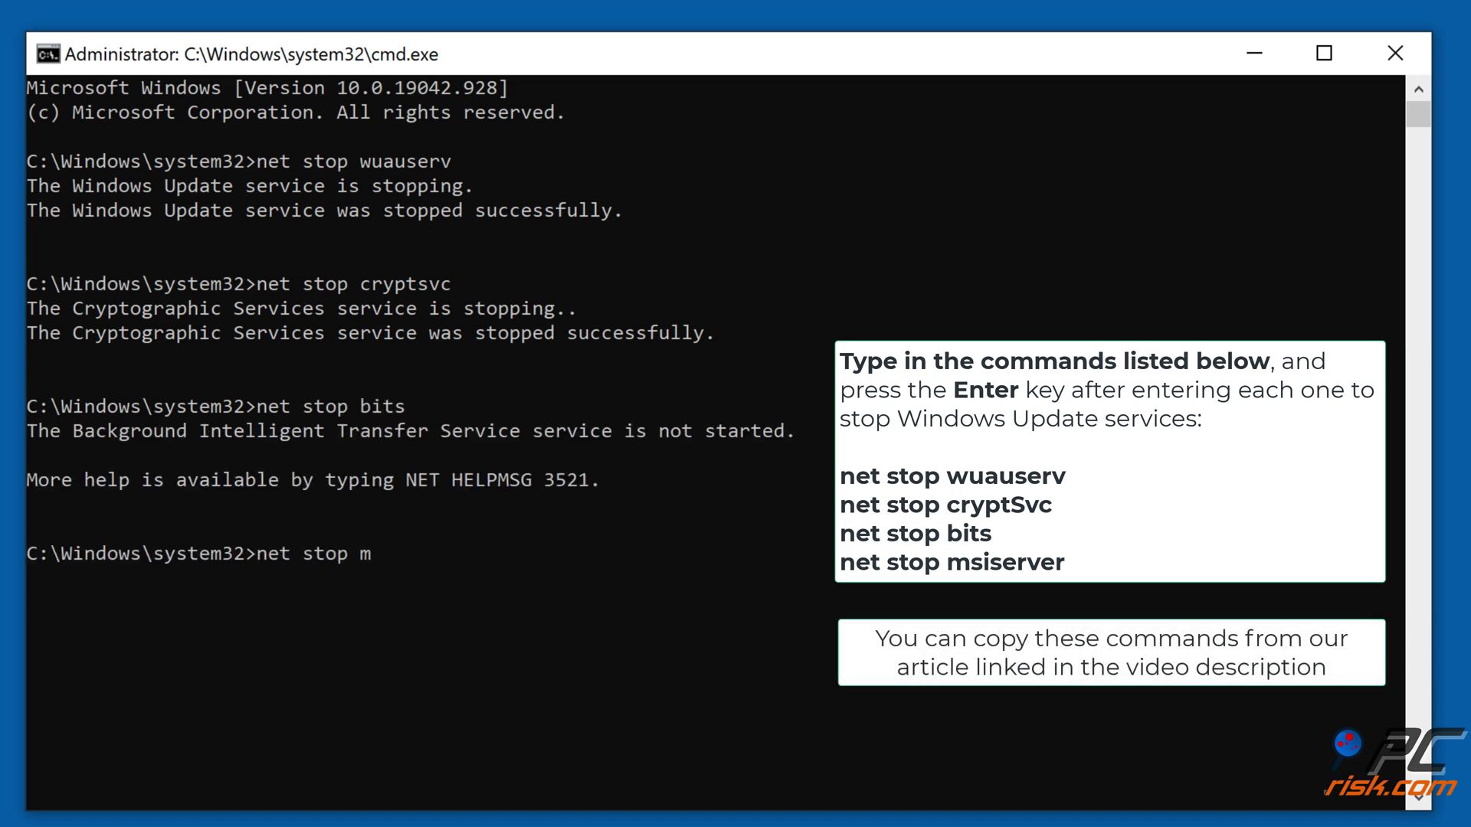
key("Return")
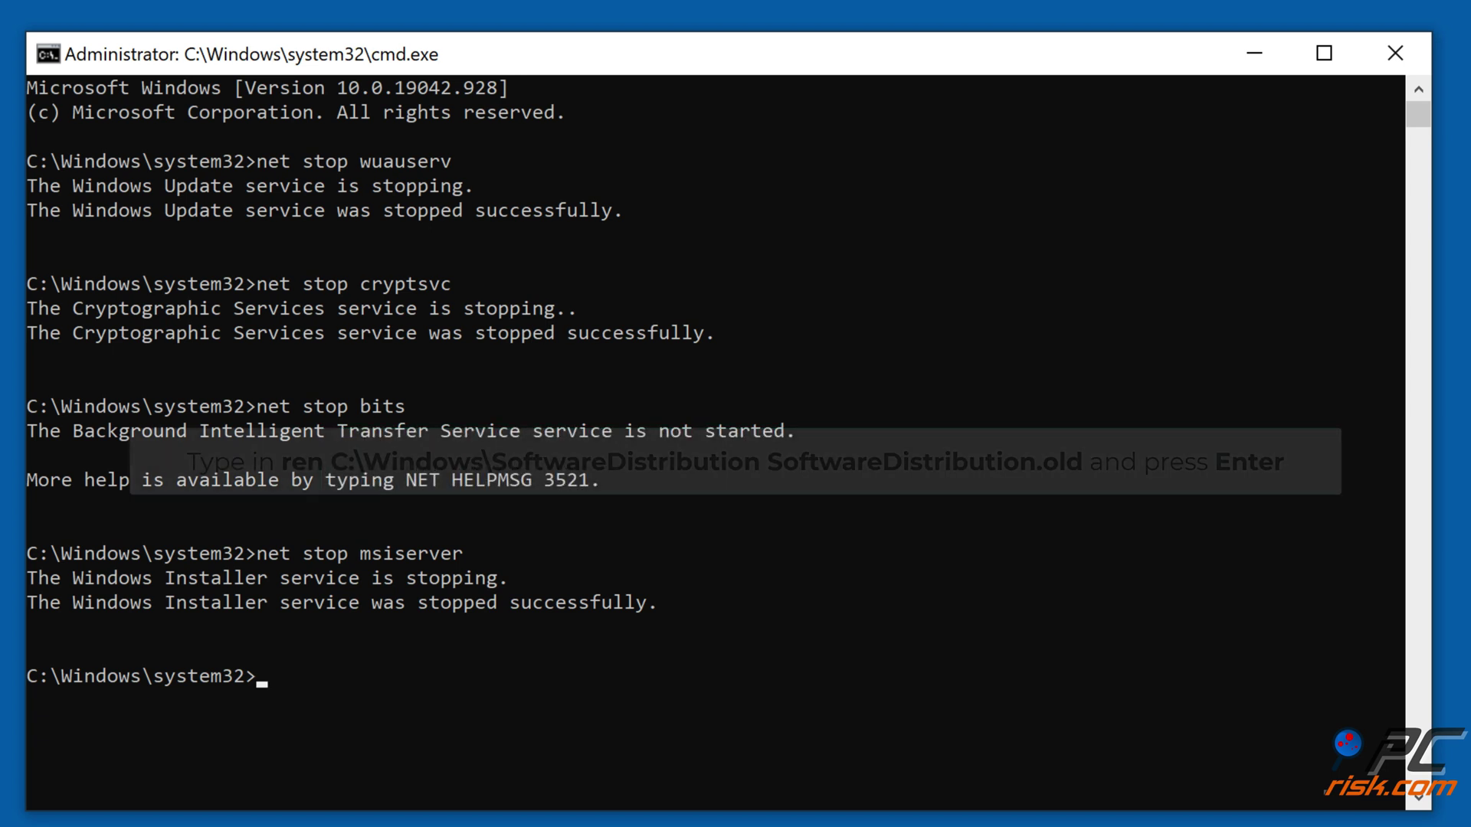
- Rename the update cache folder by running "ren c:\windows\softwaredistribution softwaredistribution.old"
type("ren c")
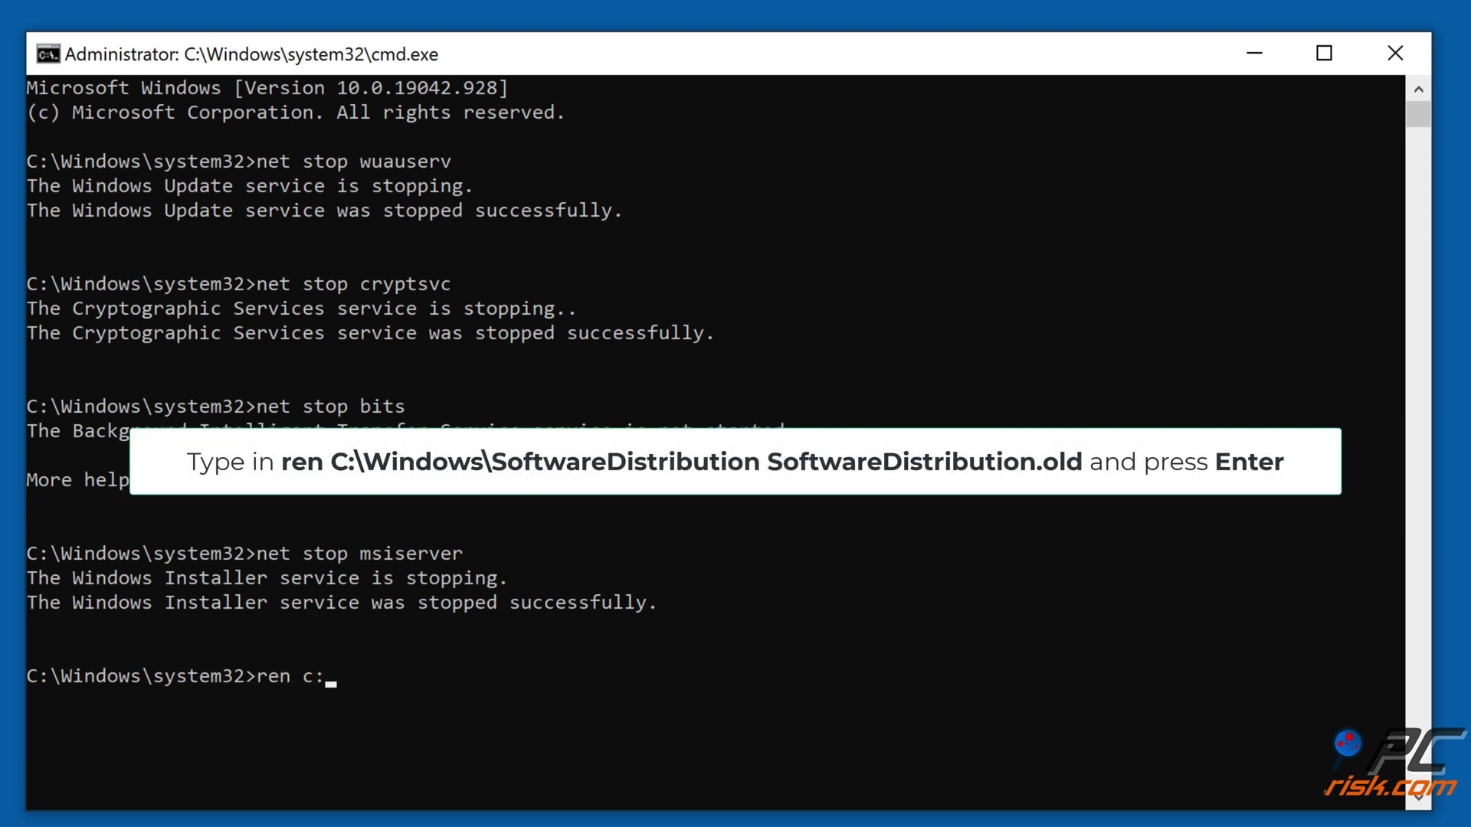
type(":\\windows\\softwaredistribution")
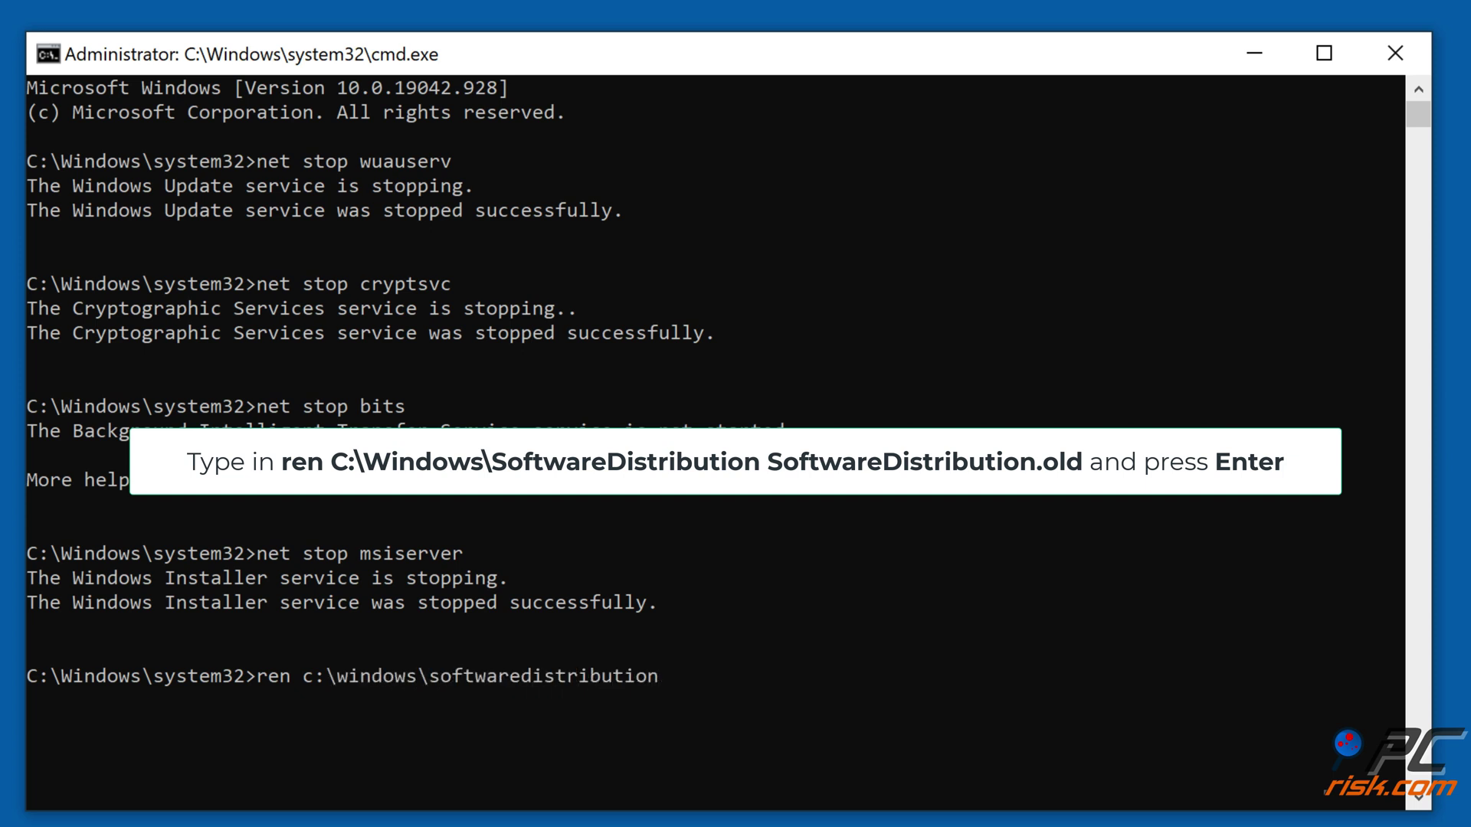
type(" softwaredistribution.old")
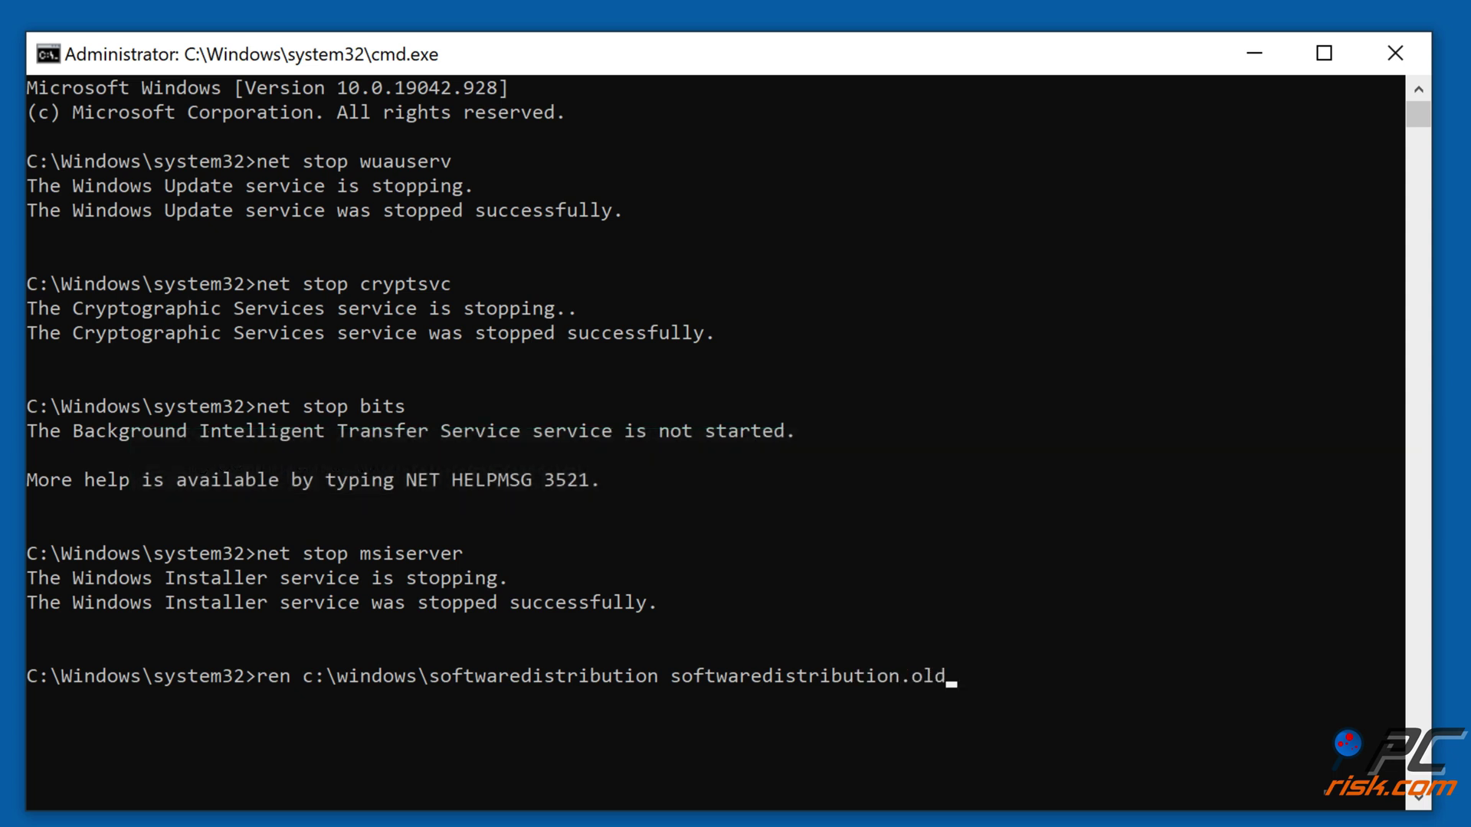
key("Return")
- Rename the catroot2 folder by running "ren c:\windows\system32\catroot2 catroot2.old"
type("re")
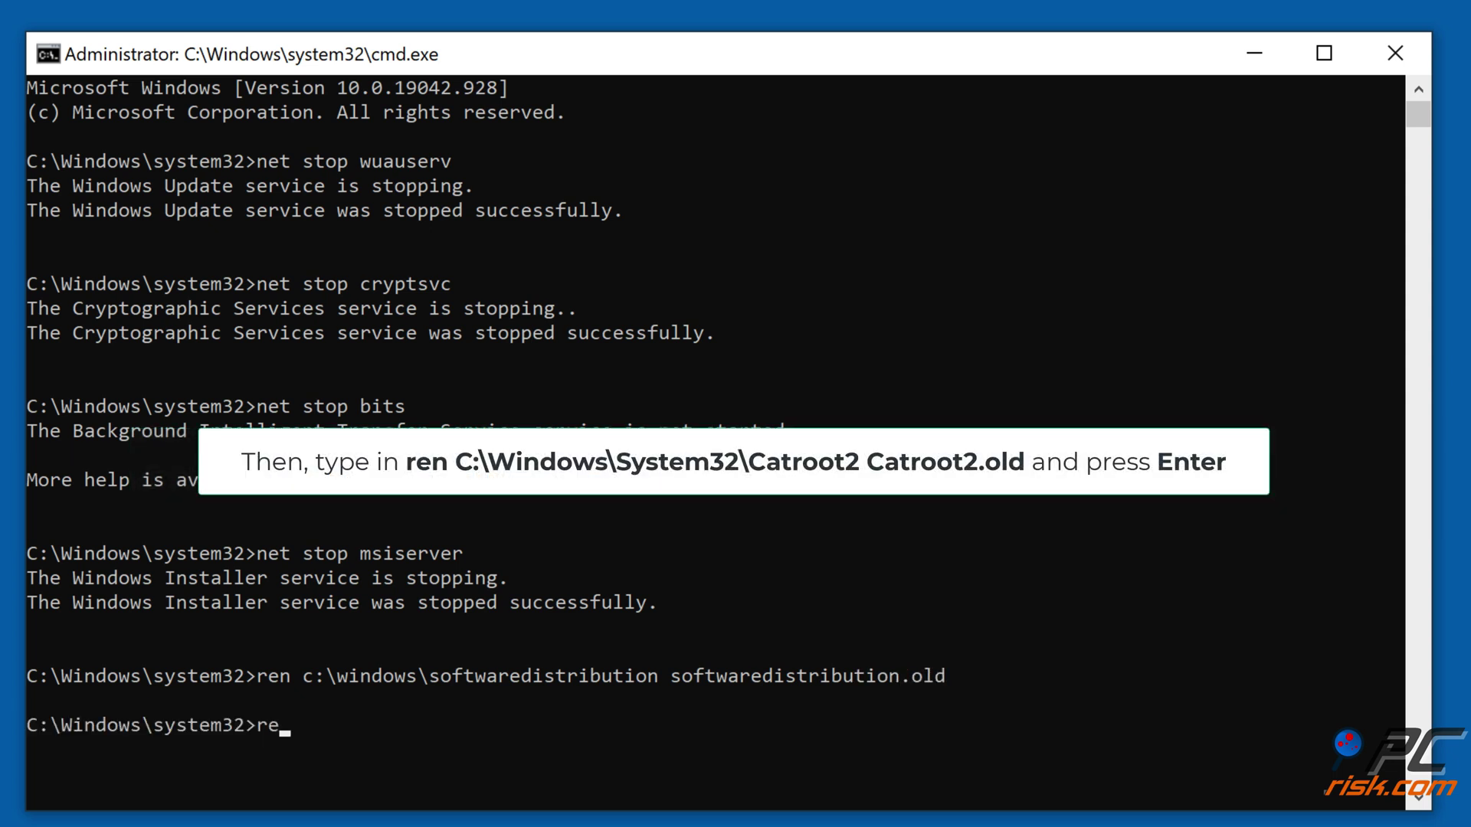
type("n c")
type(":\\windows\\")
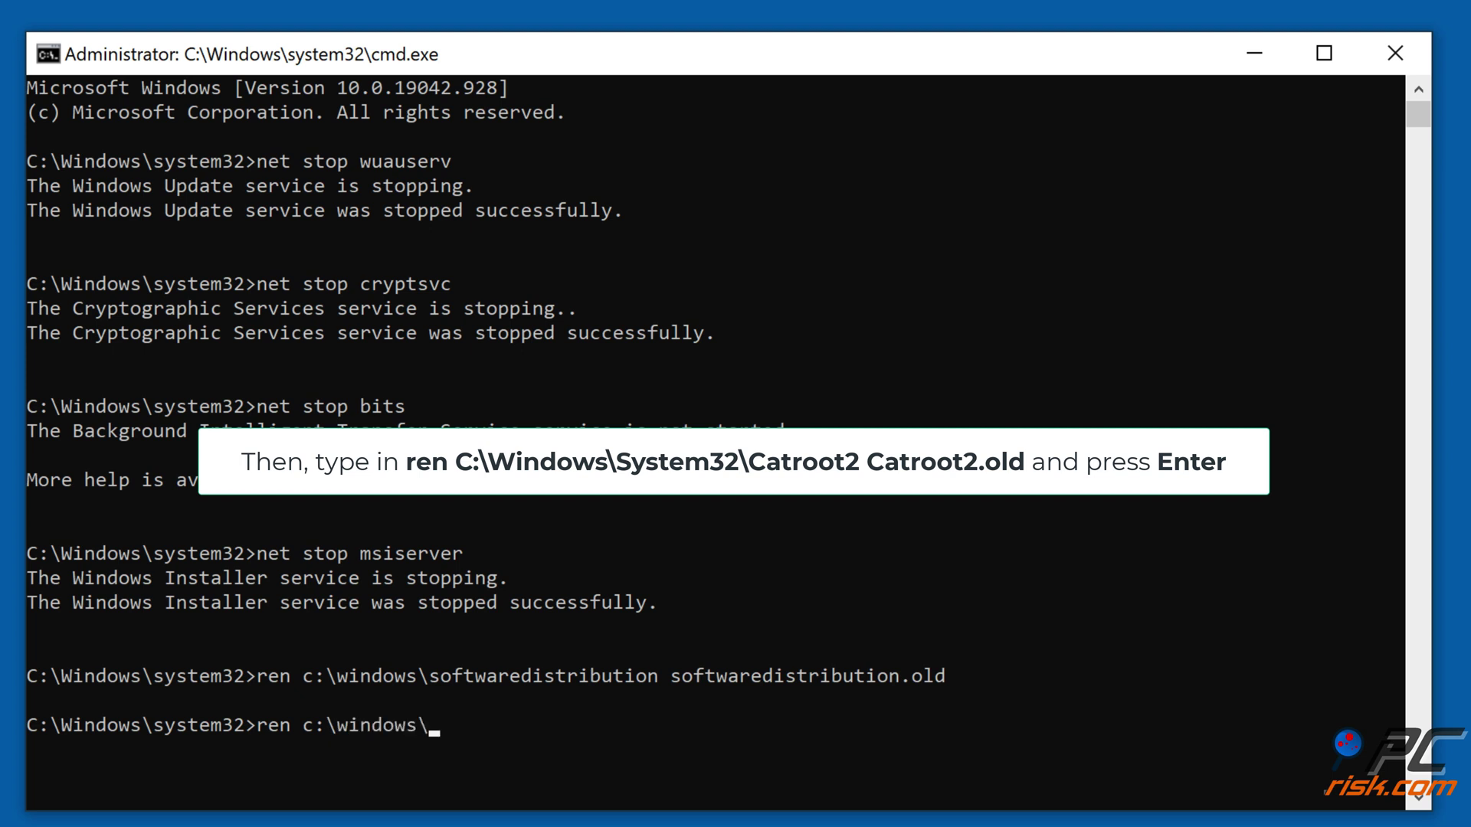
type("system32\\catroot2")
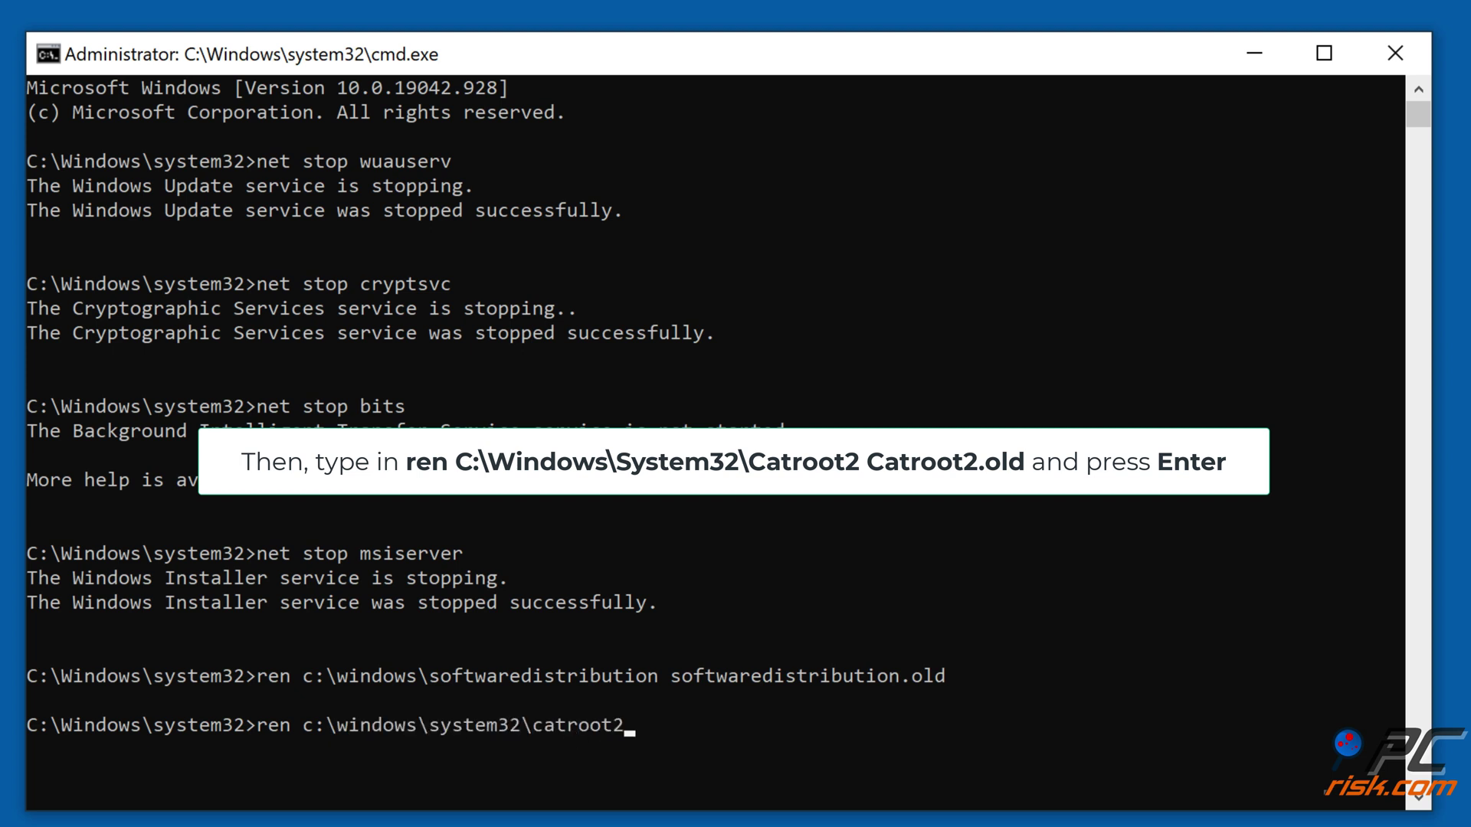
type(" catroot2.old")
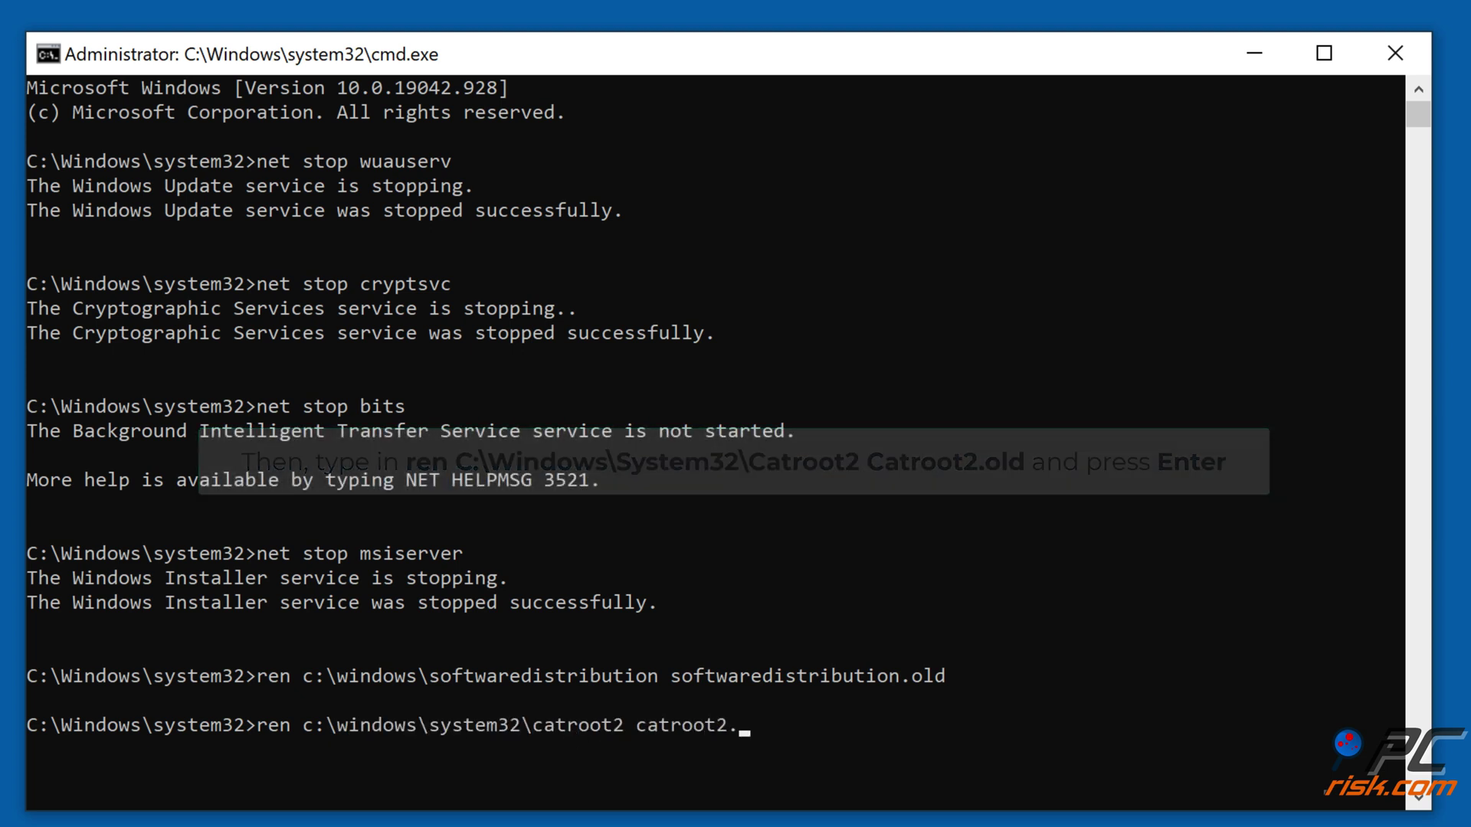
key("Return")
- Restart the Windows Update and Cryptographic services by running "net start wuauserv" and "net start cryptsvc"
type("net sta")
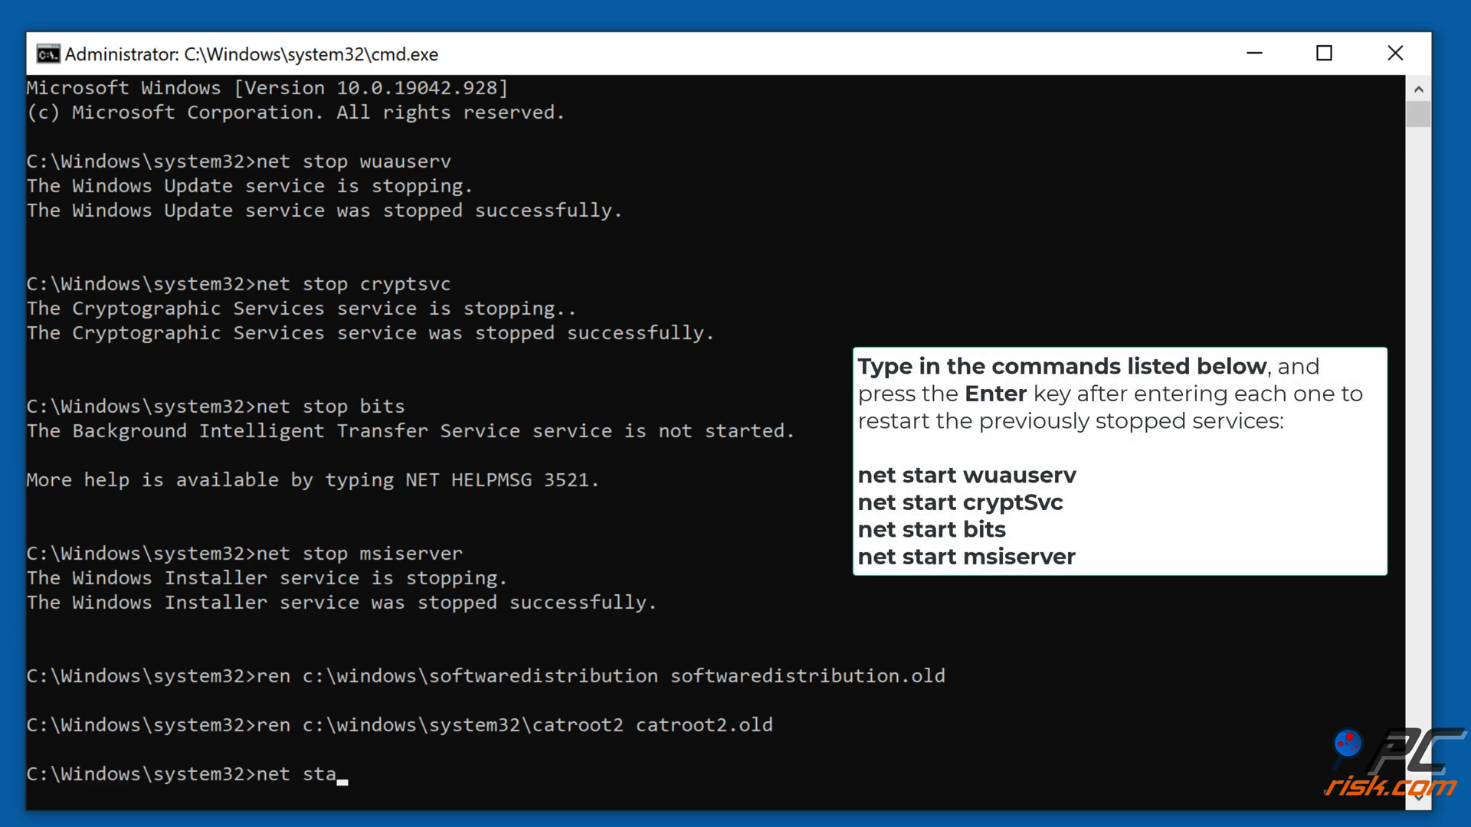
type("rt wuauserv")
key("Return")
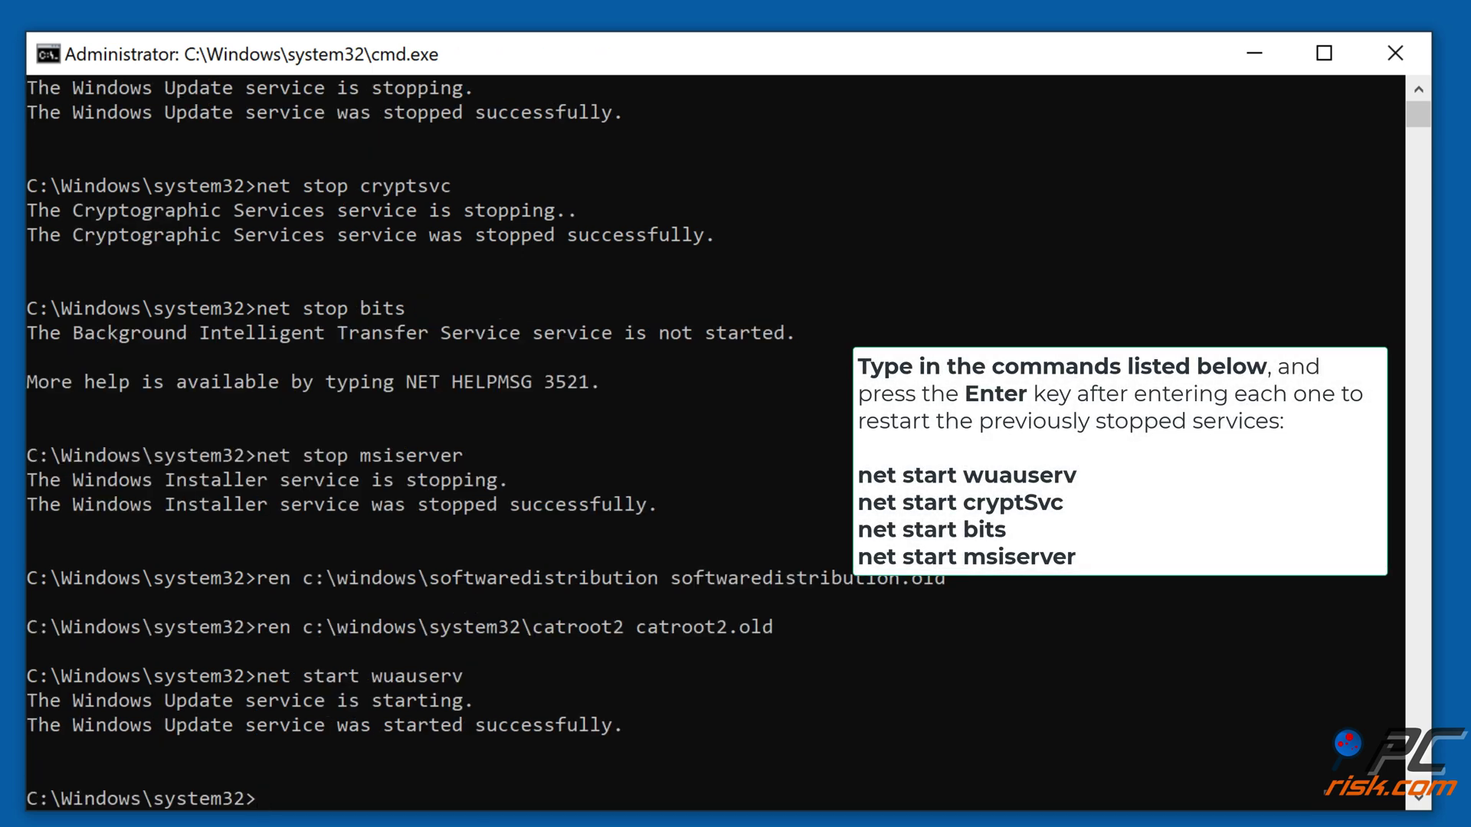
type("net start cryptsvc")
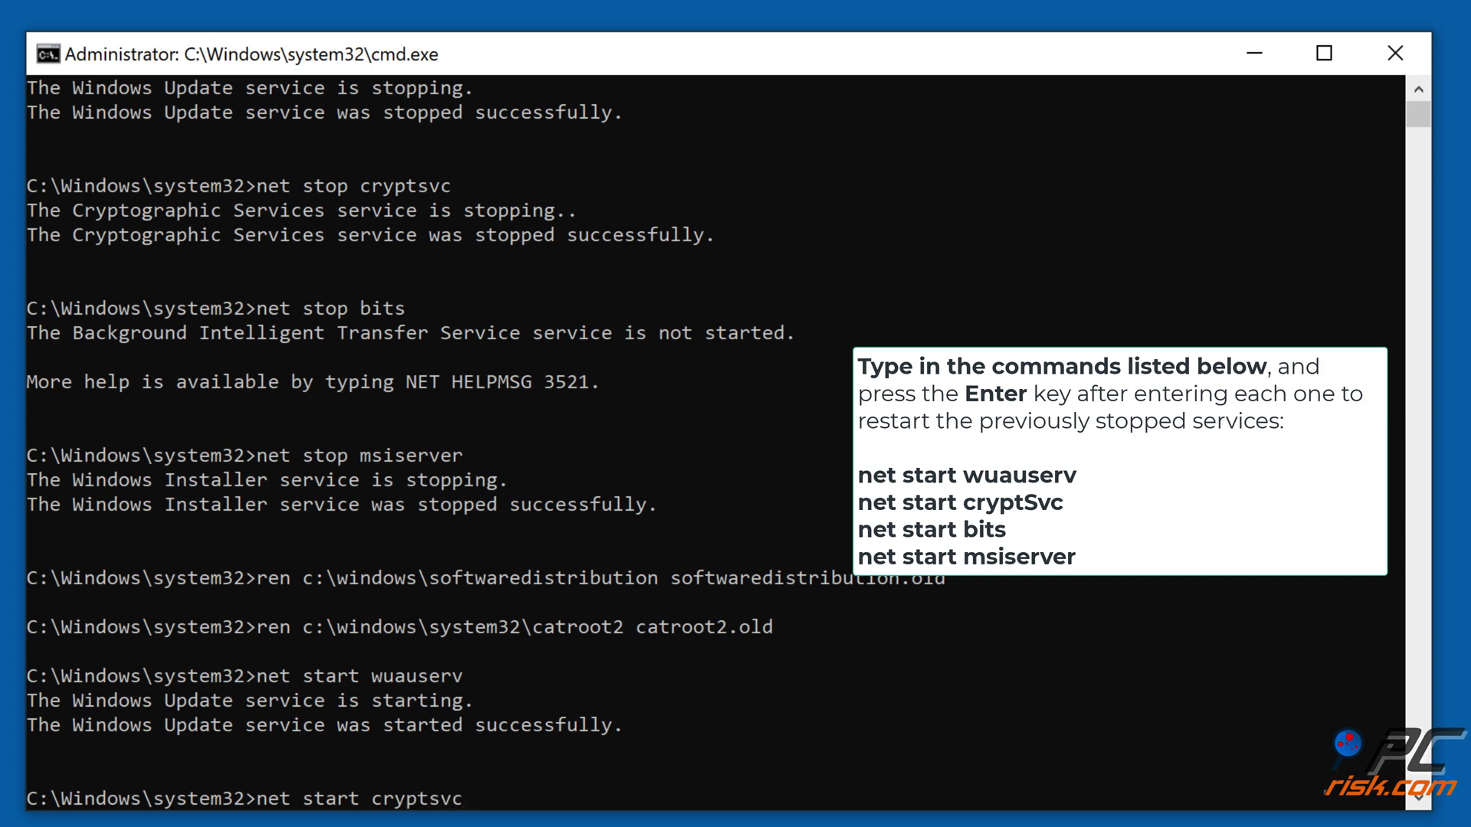
key("Return")
- Restart the Background Intelligent Transfer and Windows Installer services with "net start bits" and "net start msiserver", and close the Command Prompt
type("net start bits")
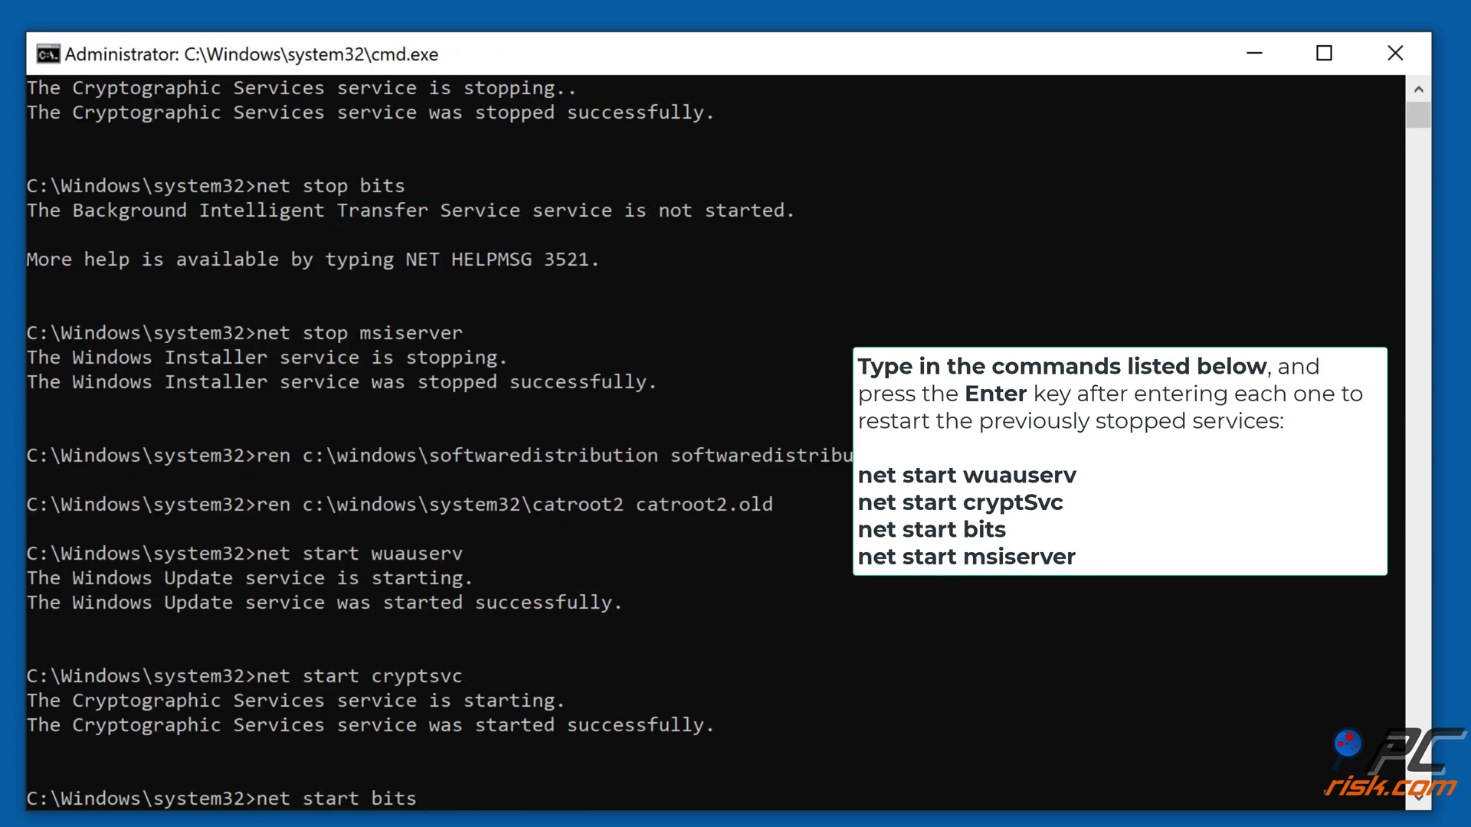
key("Return")
type("net start ")
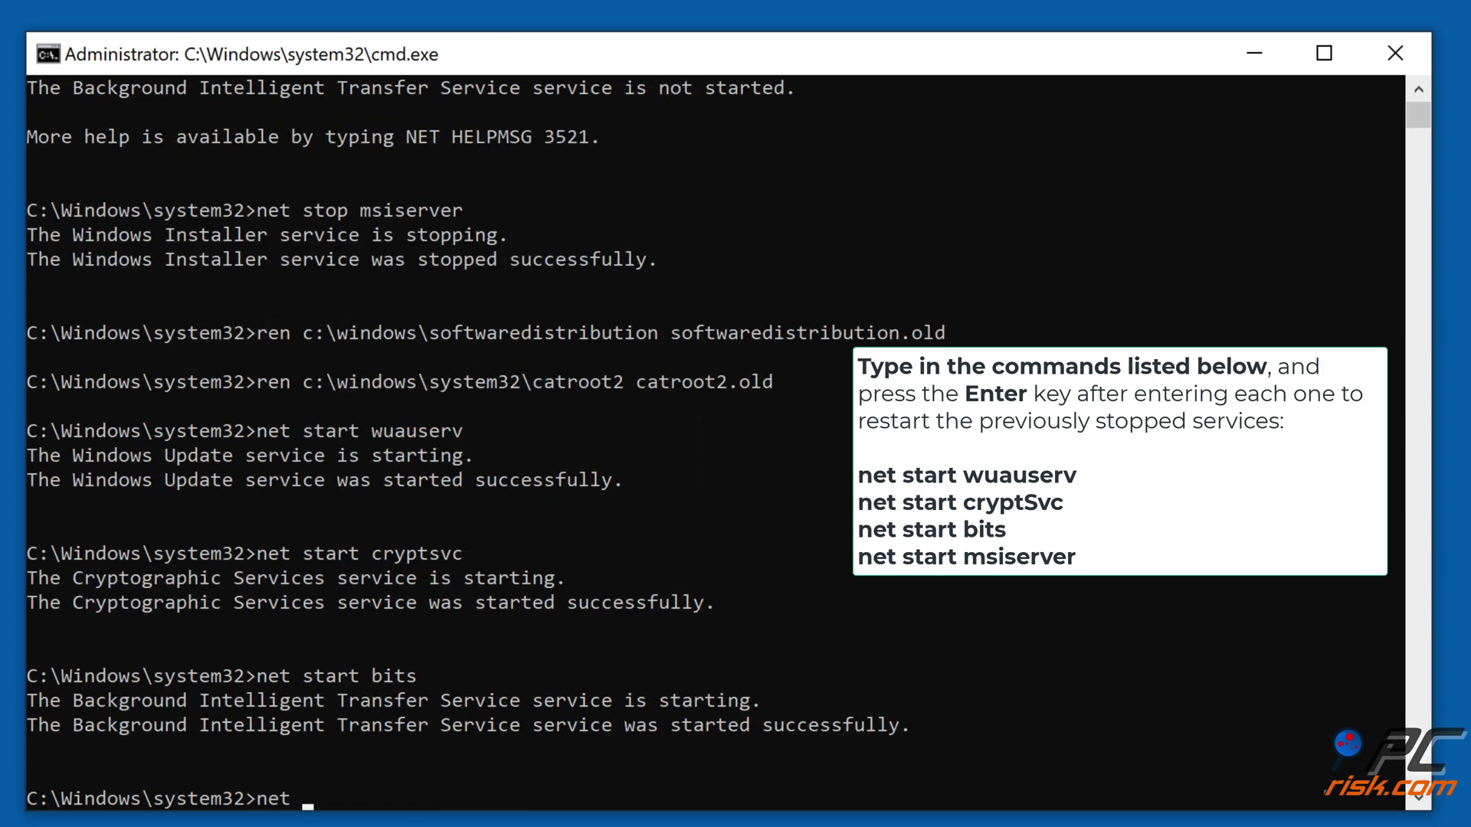
type("msiserver")
key("Return")
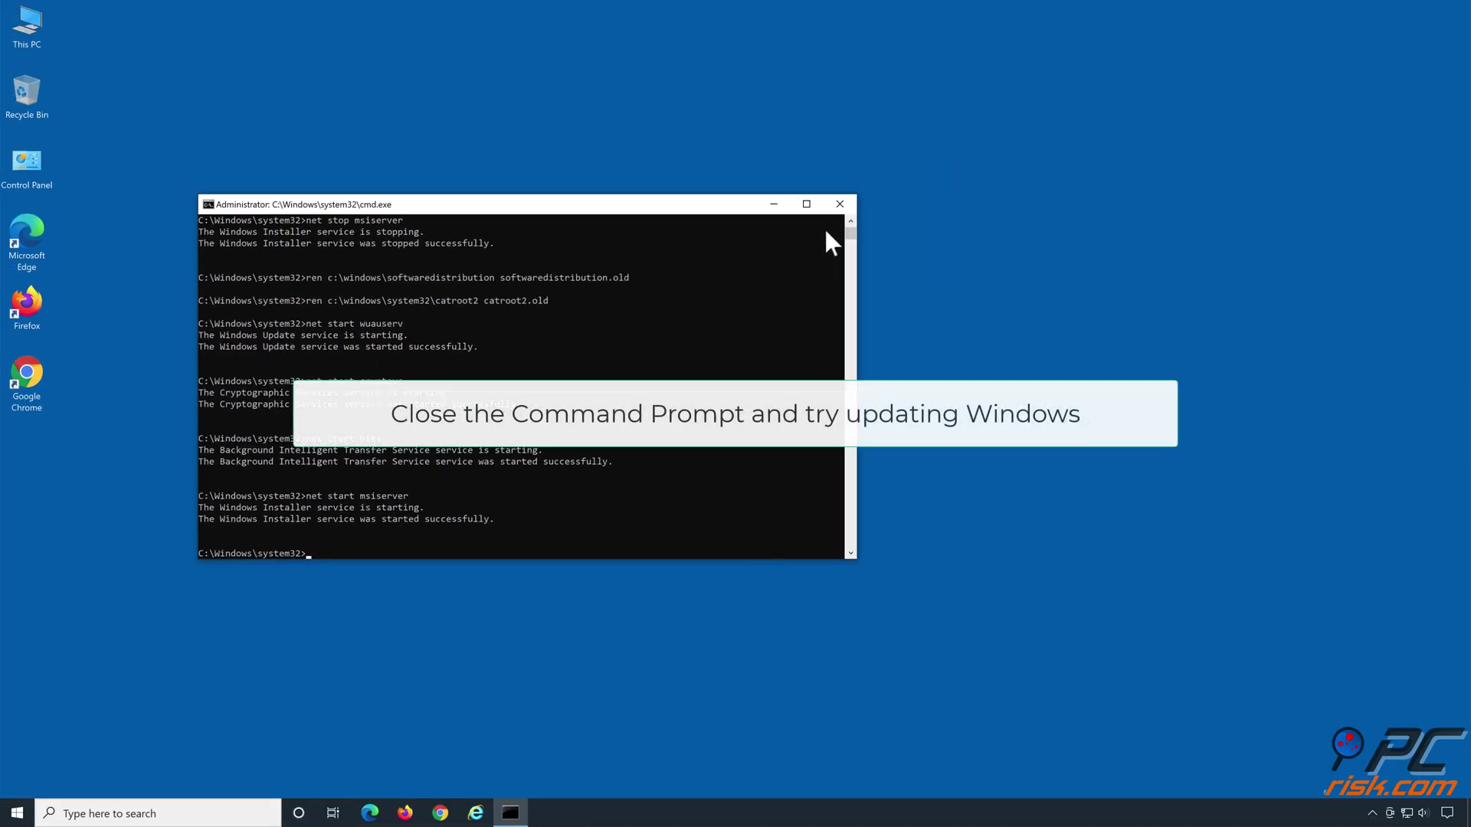
left_click(840, 205)
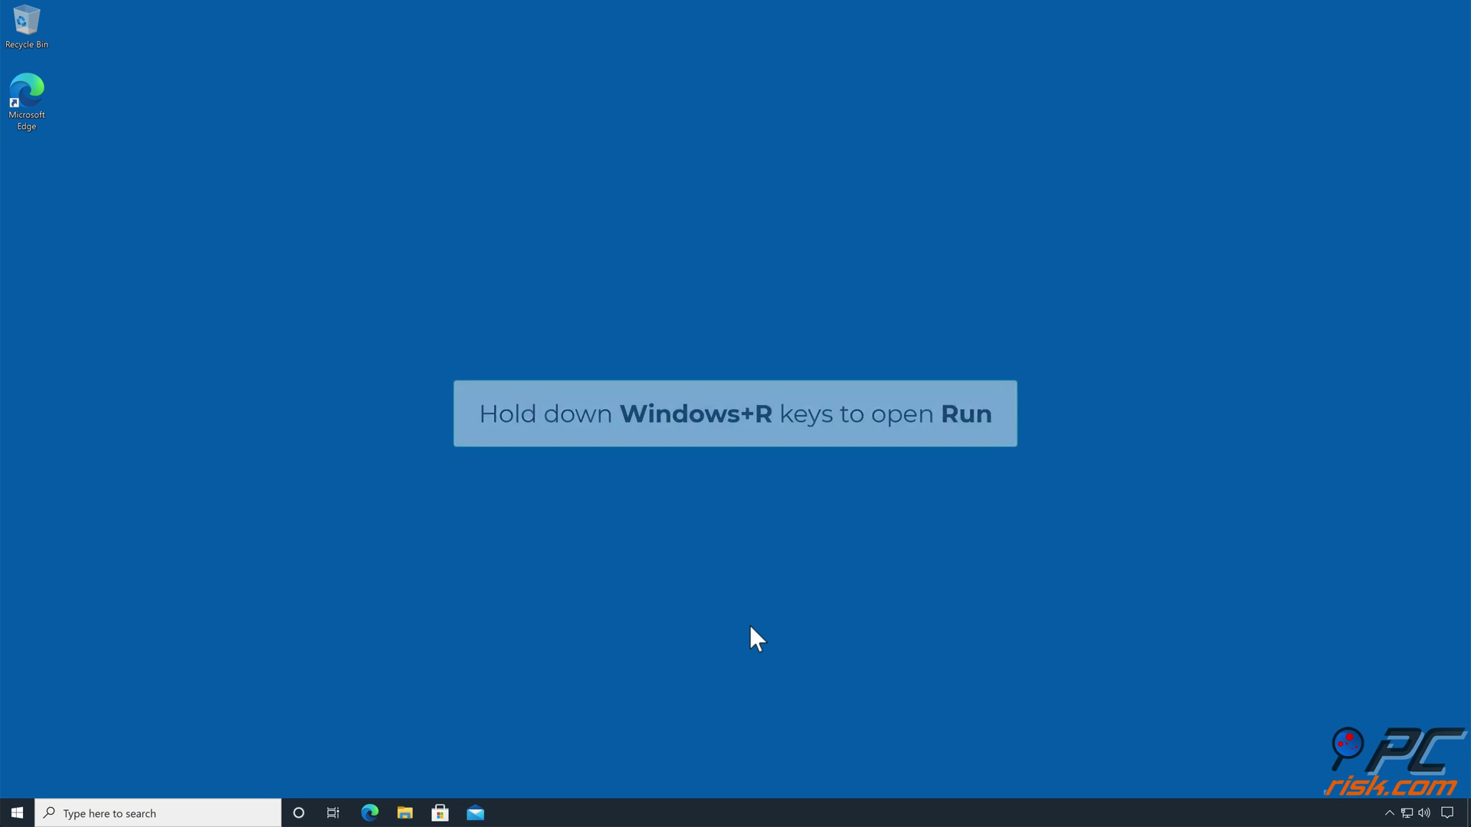
- Open the Local Group Policy Editor by running "gpedit.msc"
key("super+r")
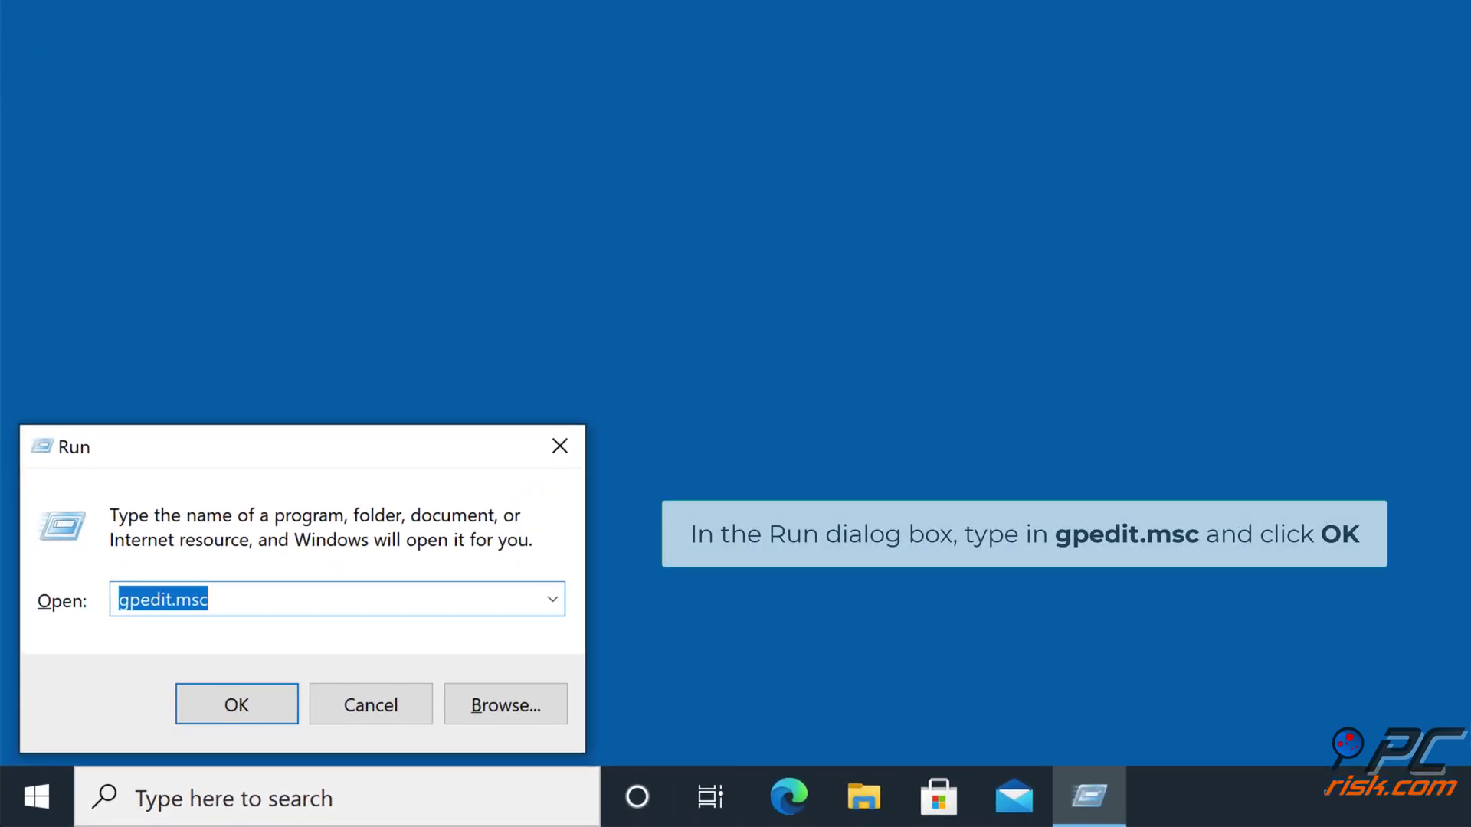
type("gpedit")
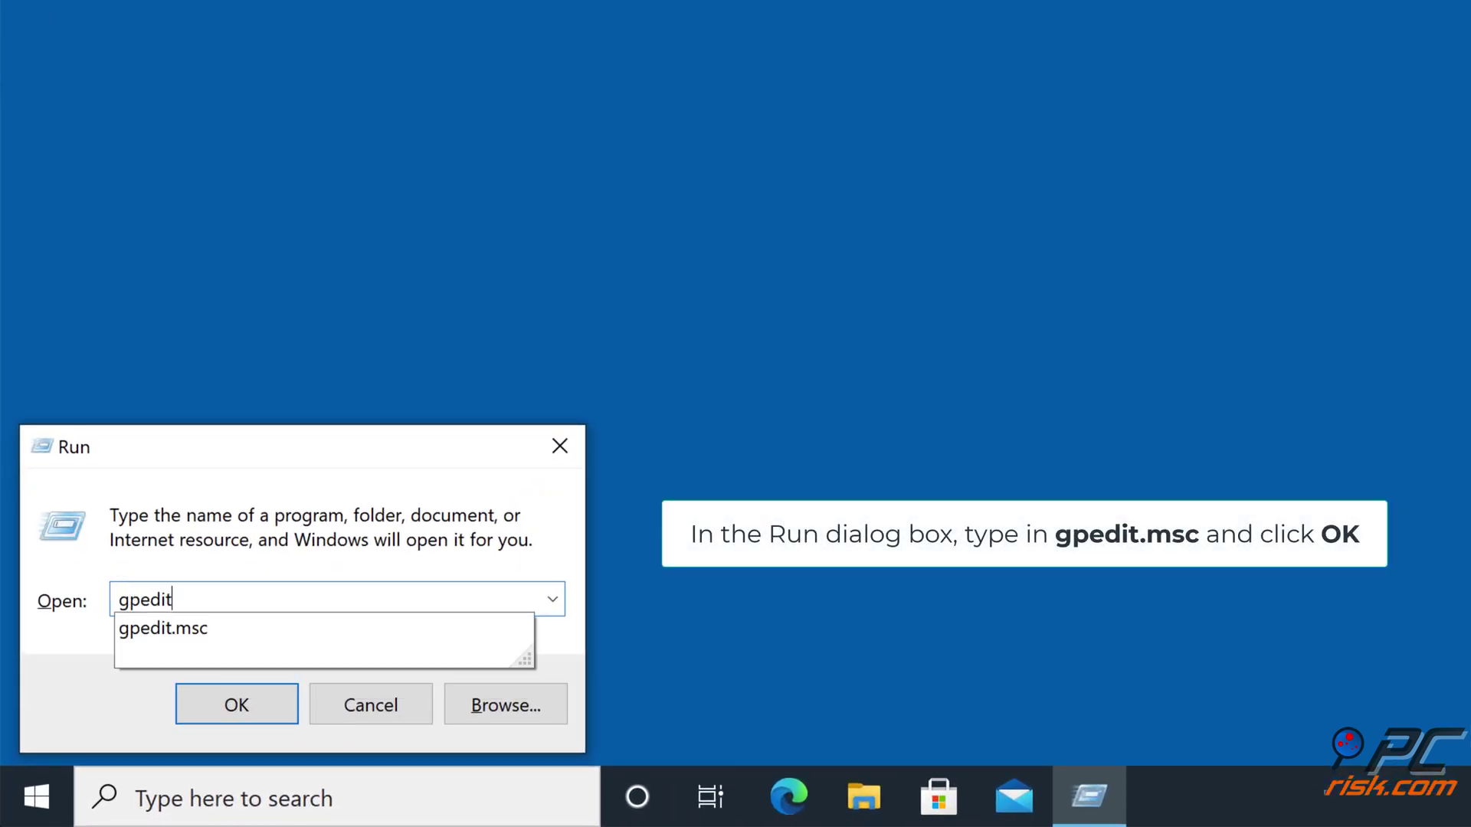
type(".msc")
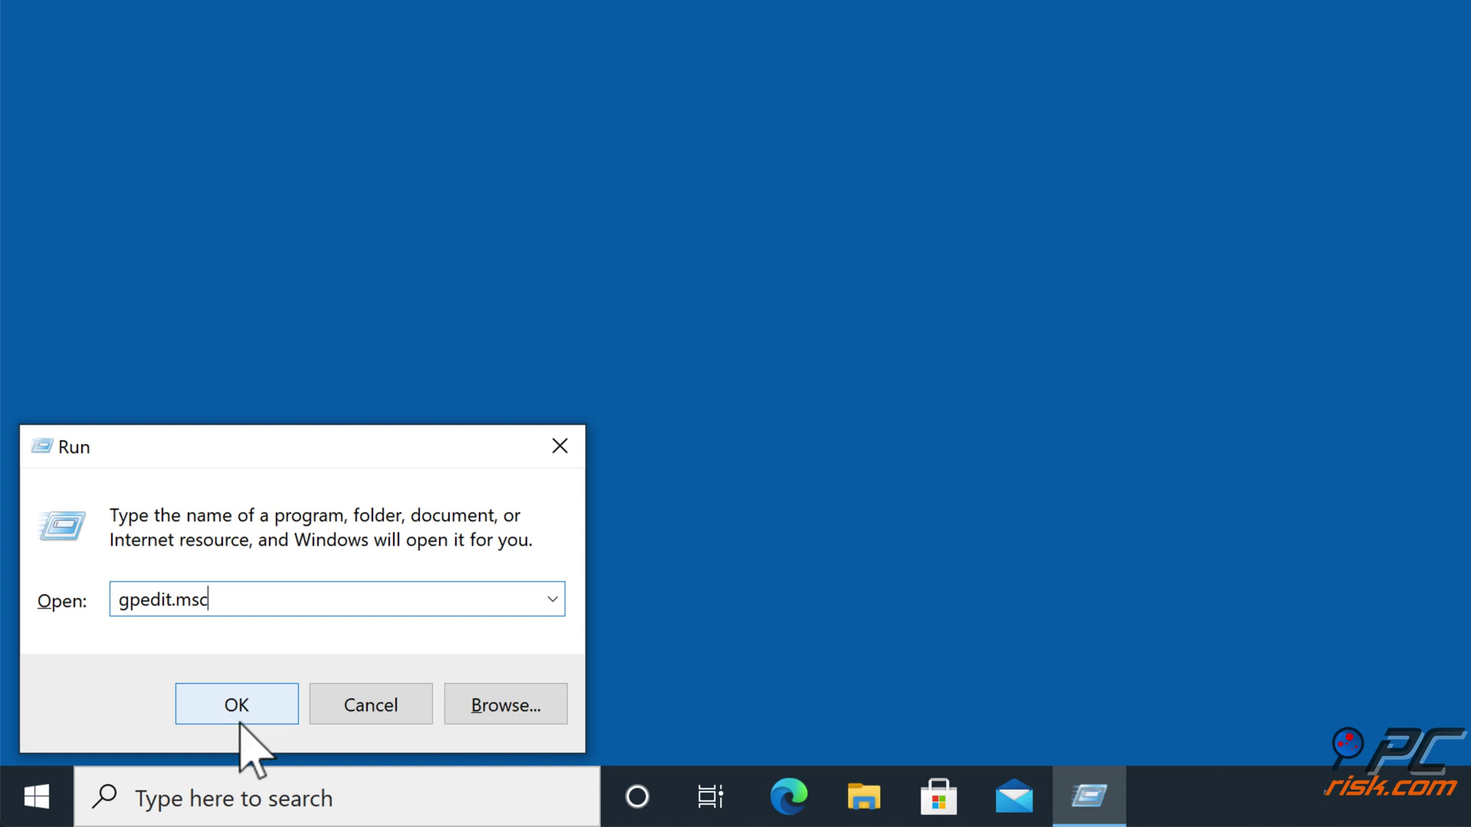
left_click(240, 724)
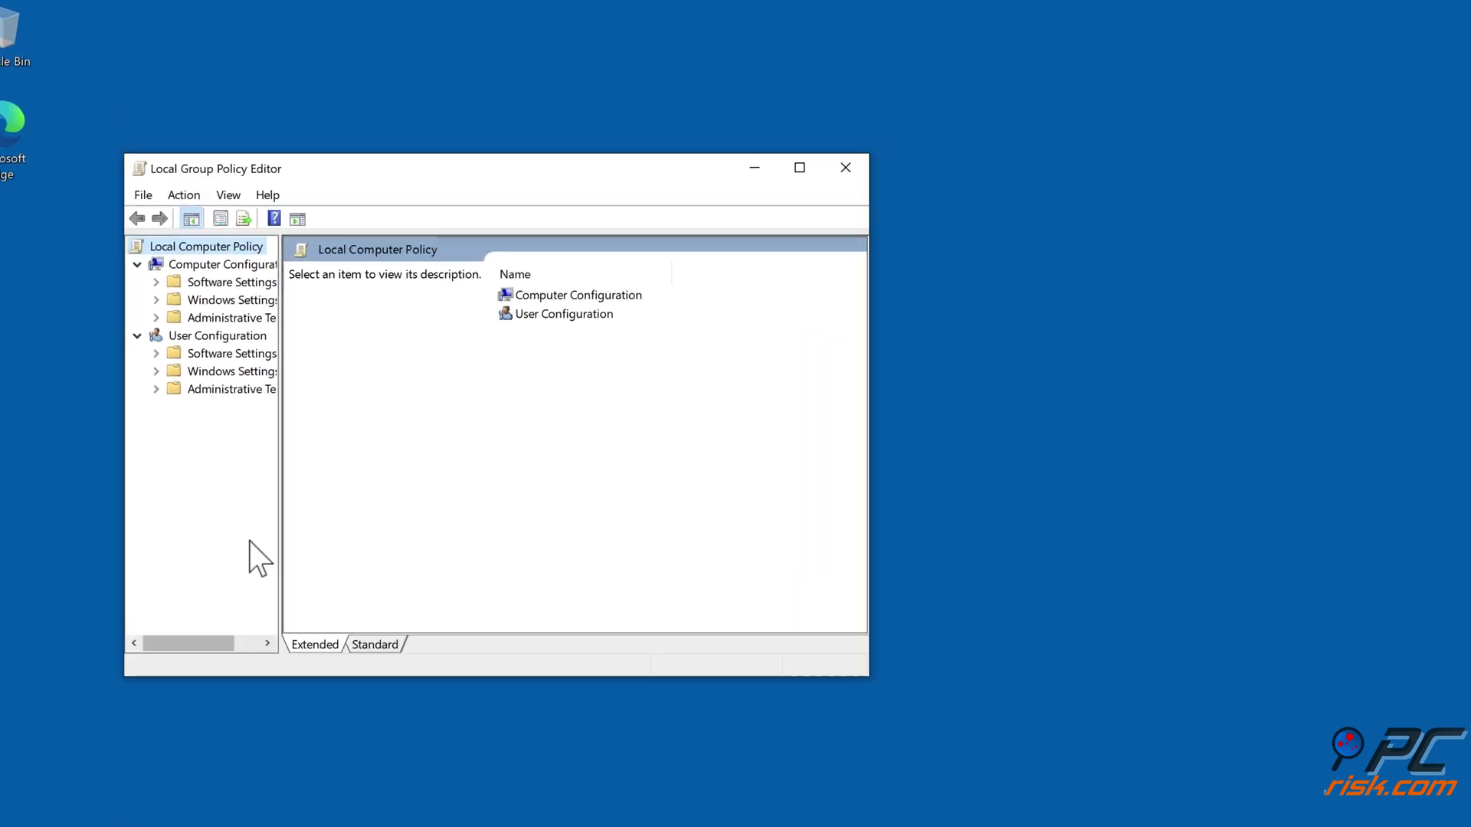
- Show the System policies under Computer Configuration > Administrative Templates, enlarging the tree area and the window so names are readable
left_click_drag(279, 509, 354, 506)
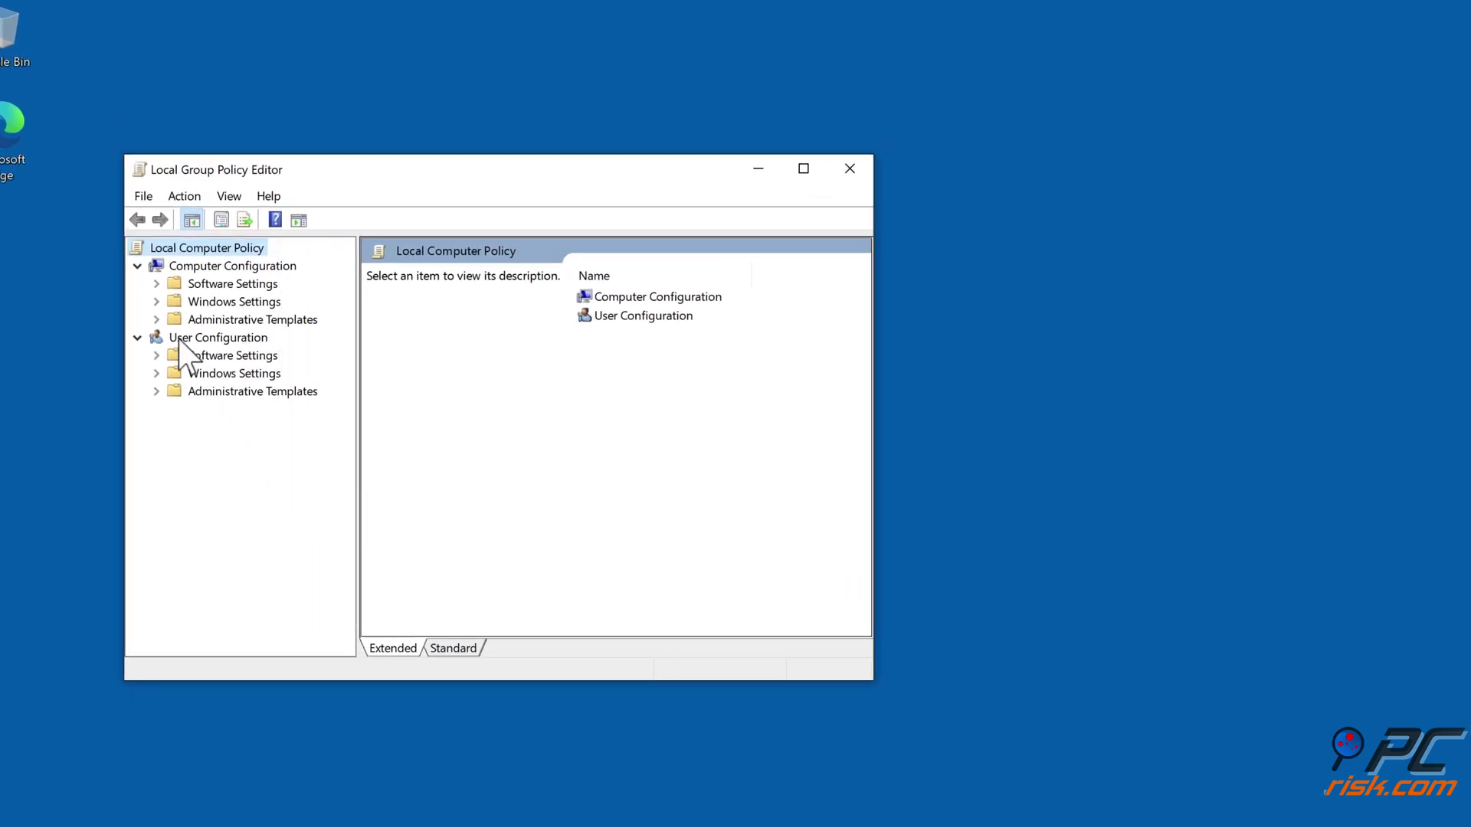
left_click(156, 320)
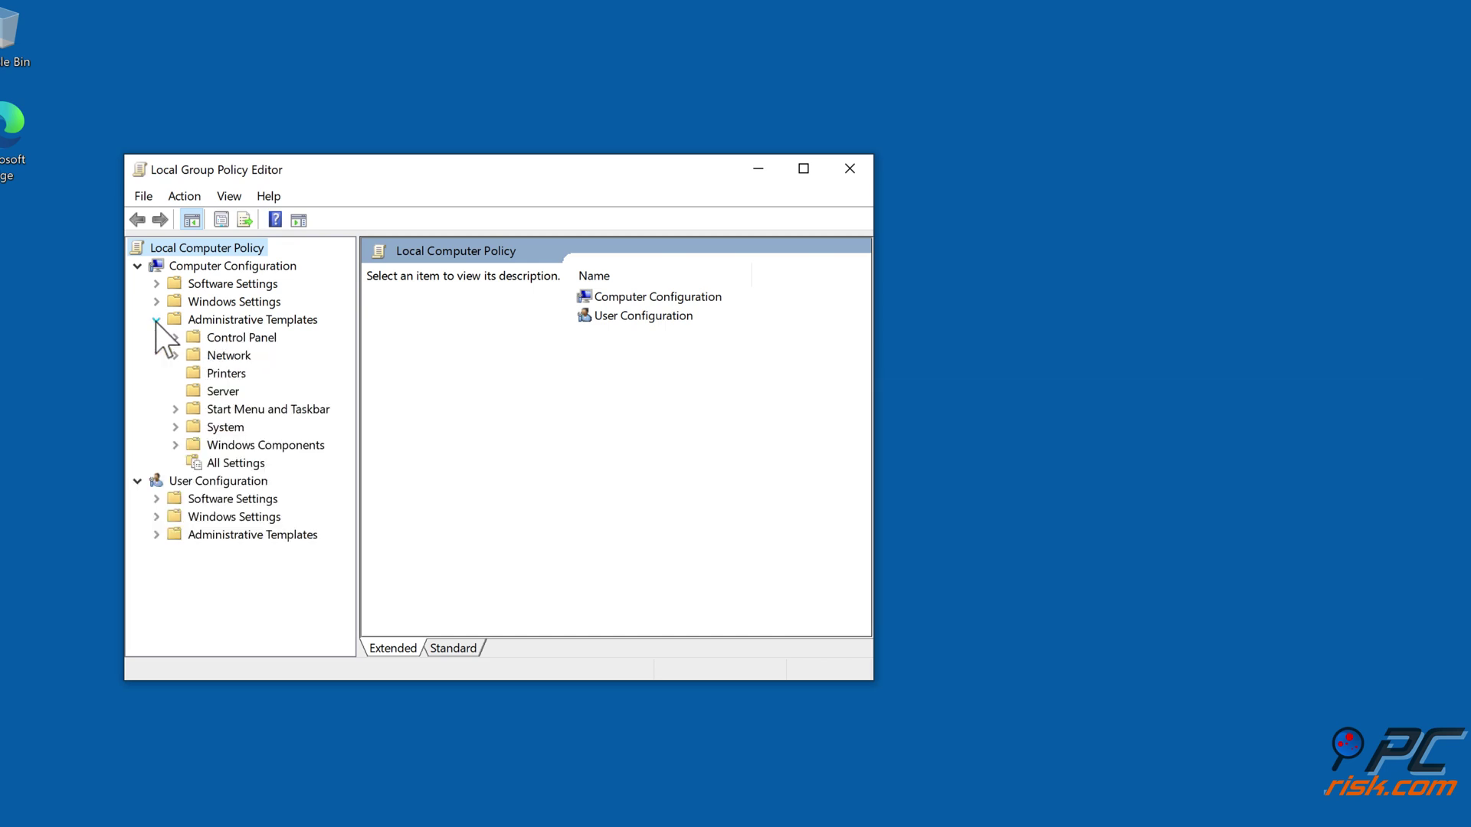
left_click(211, 430)
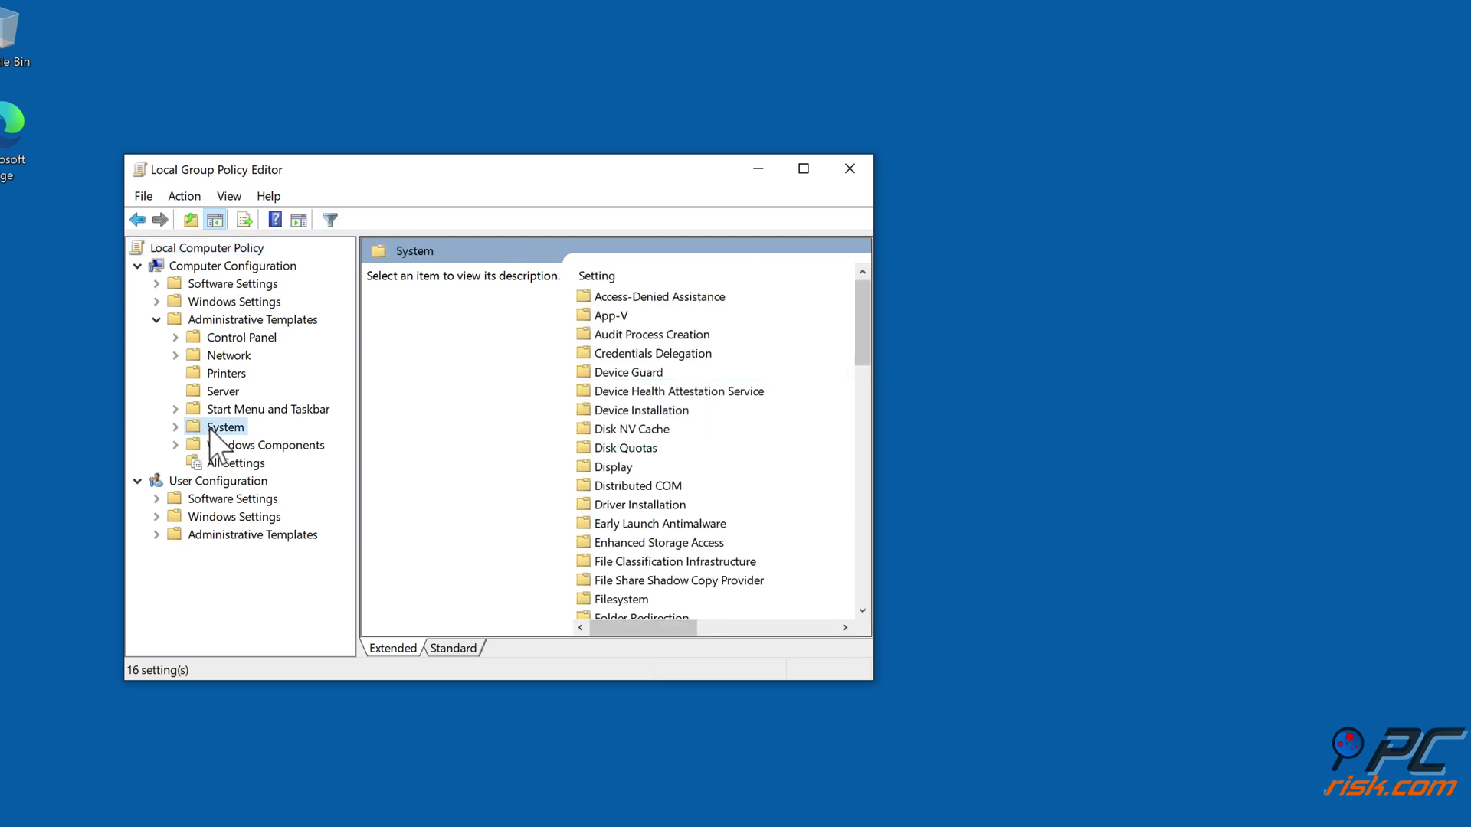
left_click_drag(874, 370, 1080, 561)
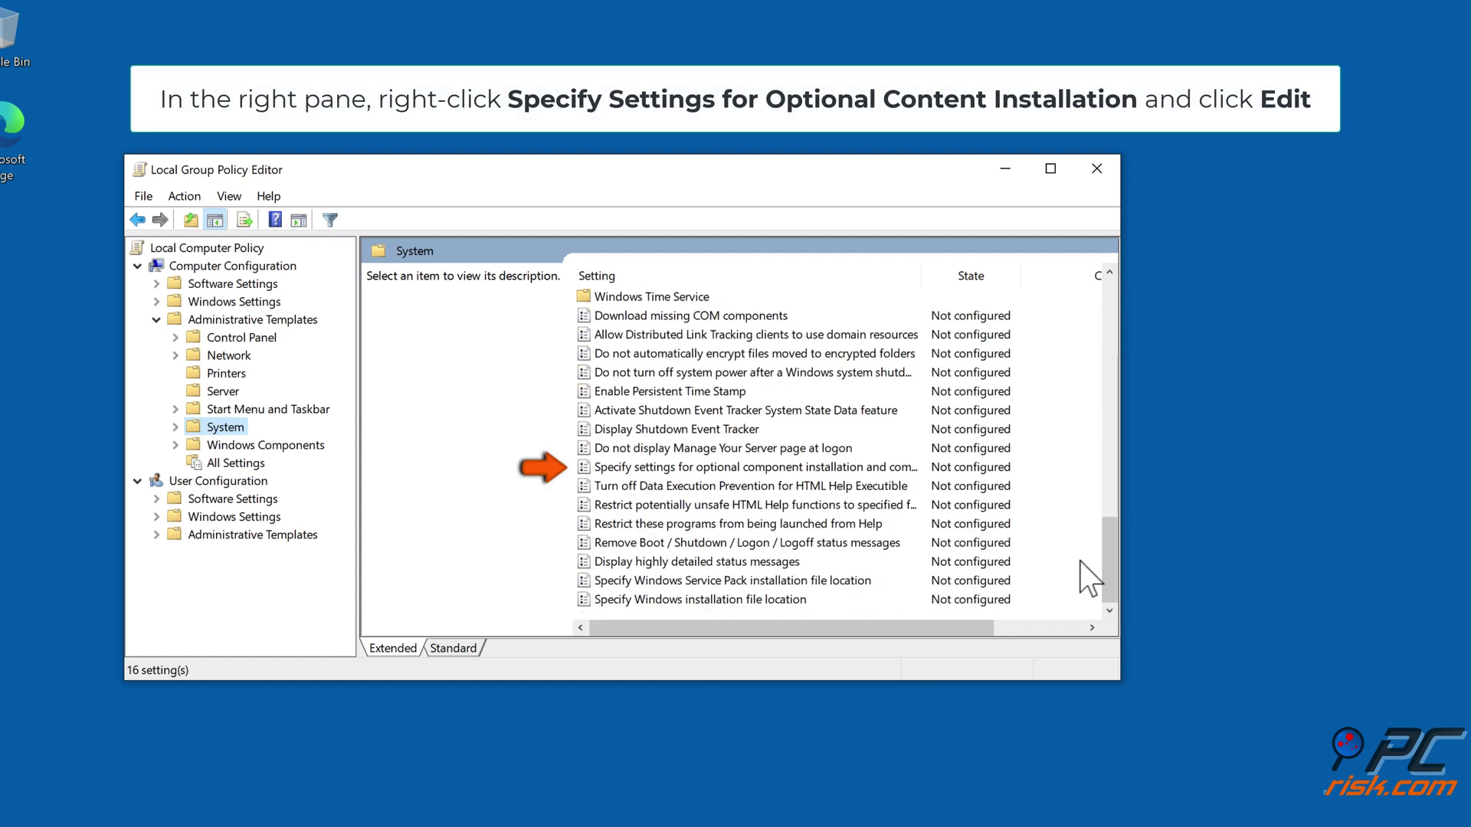
- Enable the optional component installation and component repair policy with repair content downloaded directly from Windows Update instead of WSUS, and save it
left_click(803, 475)
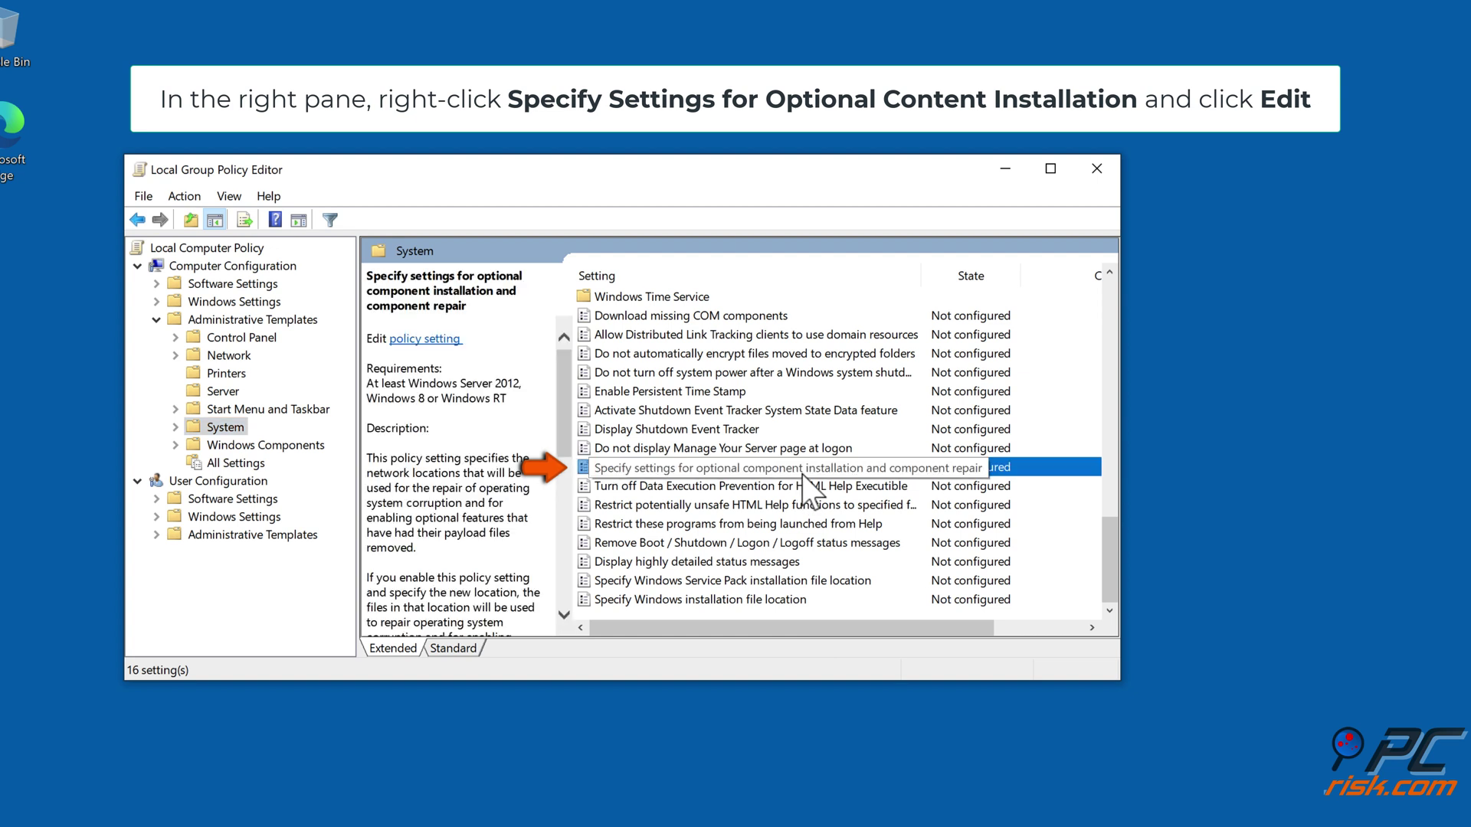
right_click(802, 475)
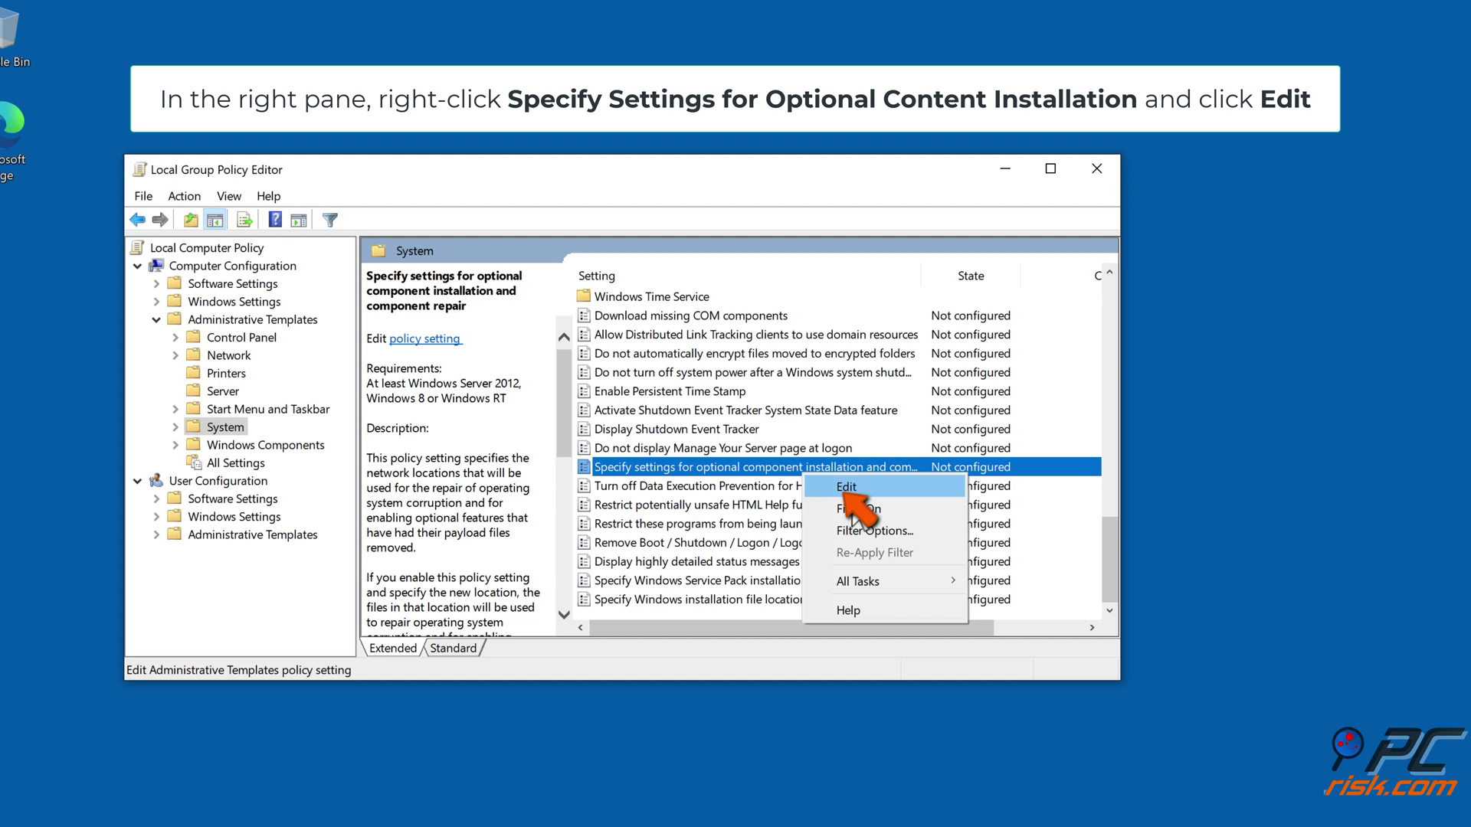
left_click(852, 491)
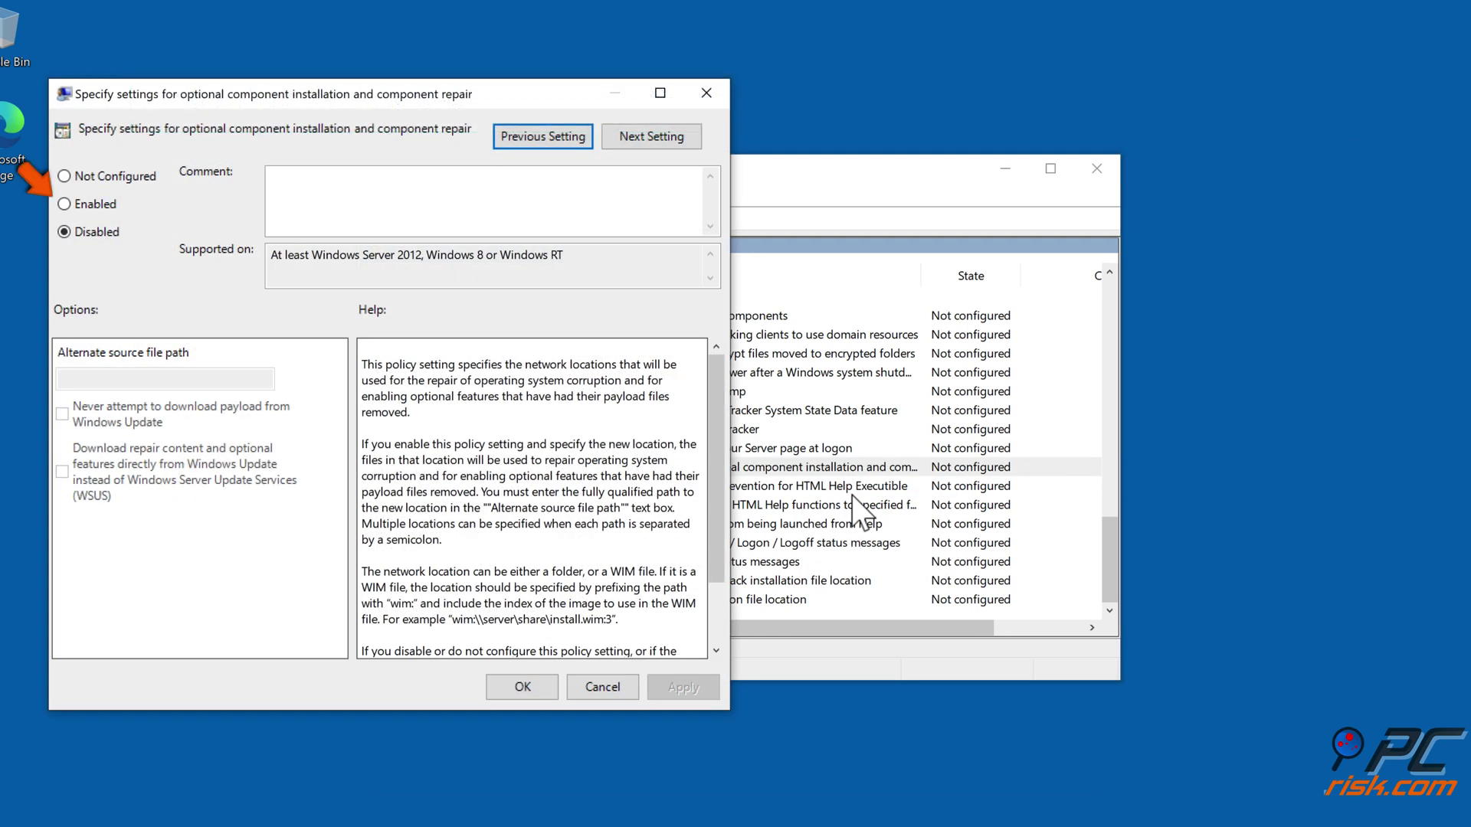
left_click(66, 205)
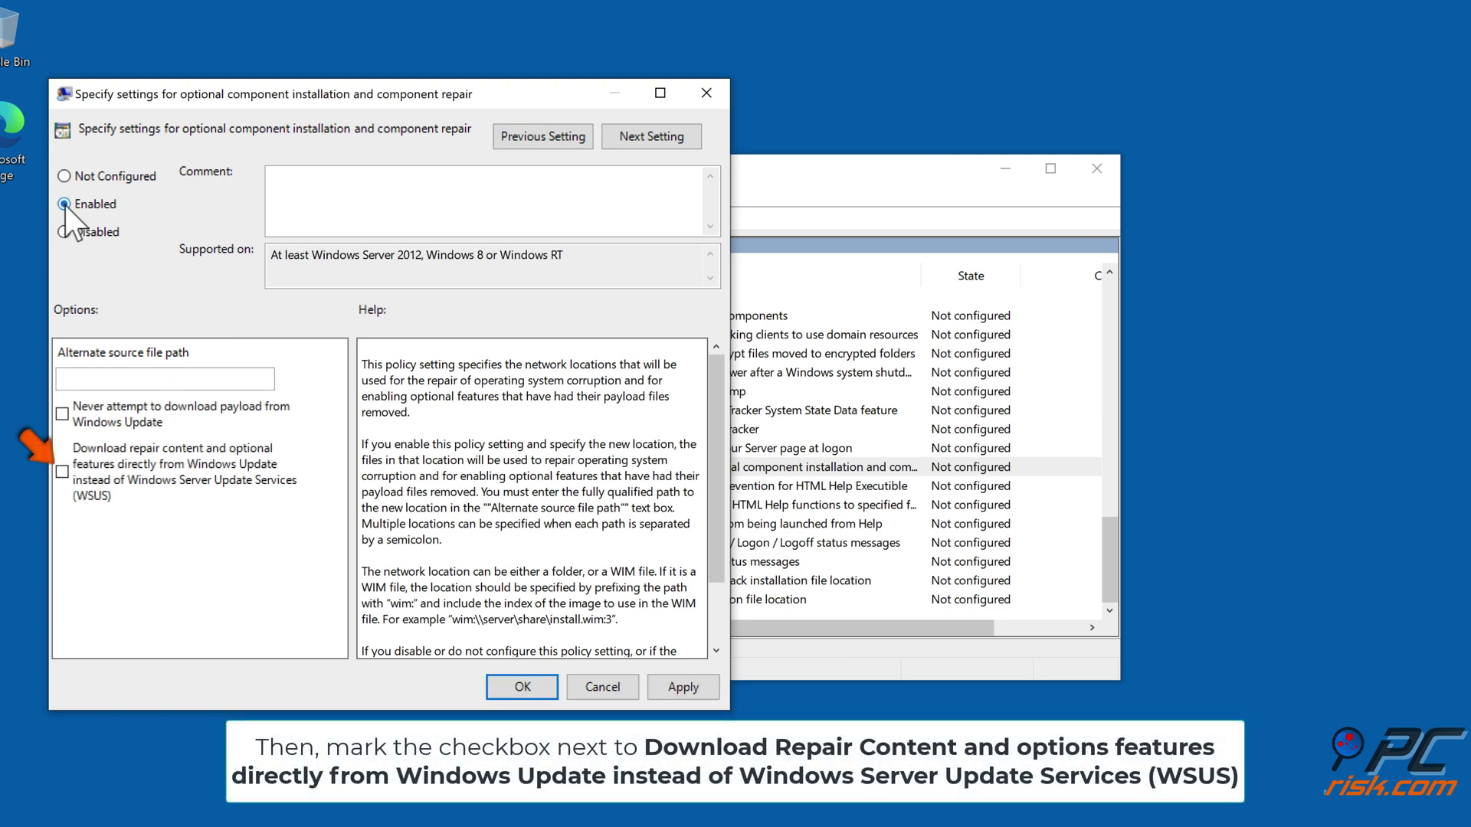
left_click(66, 475)
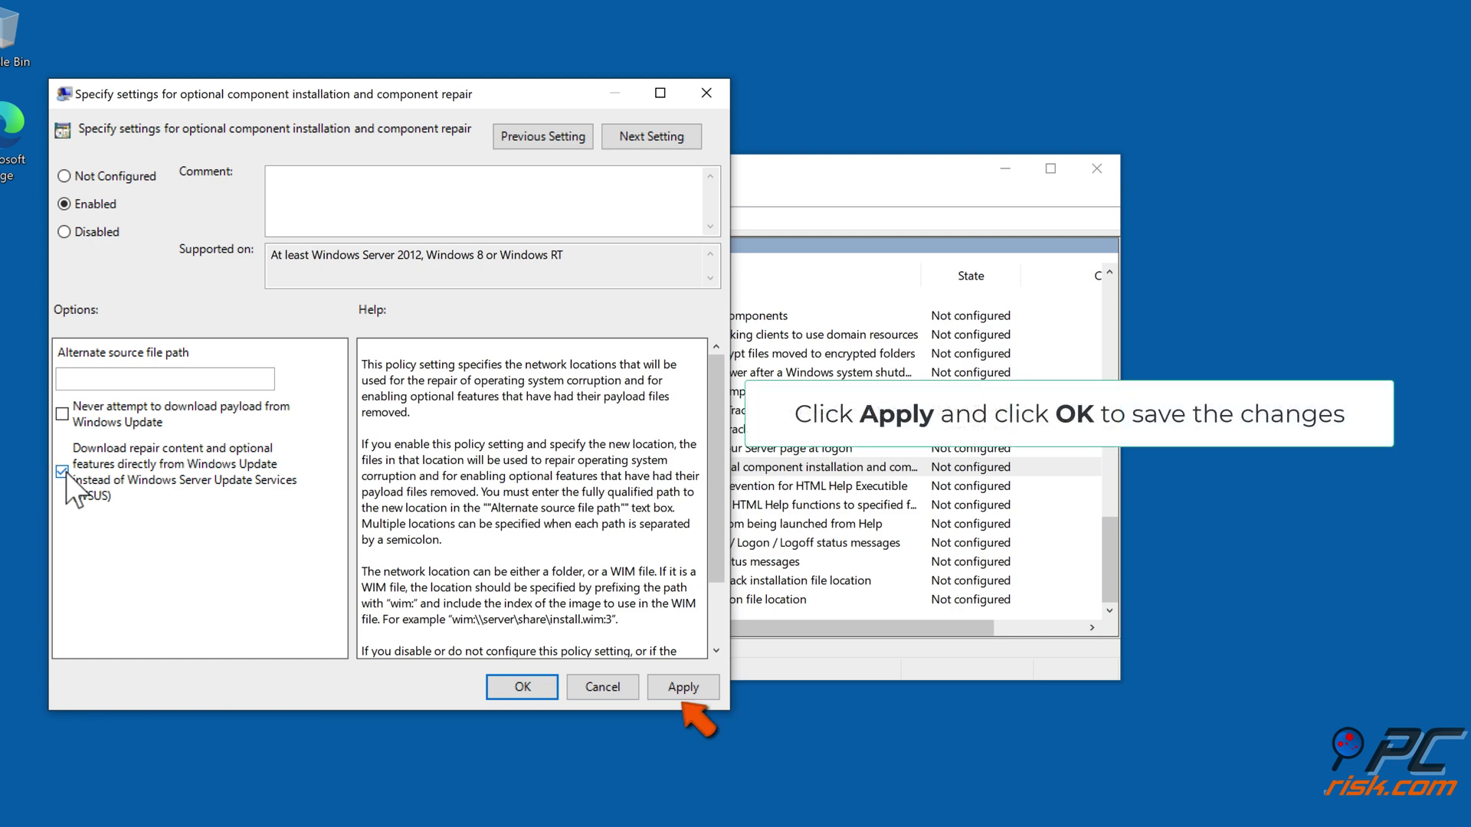
left_click(685, 694)
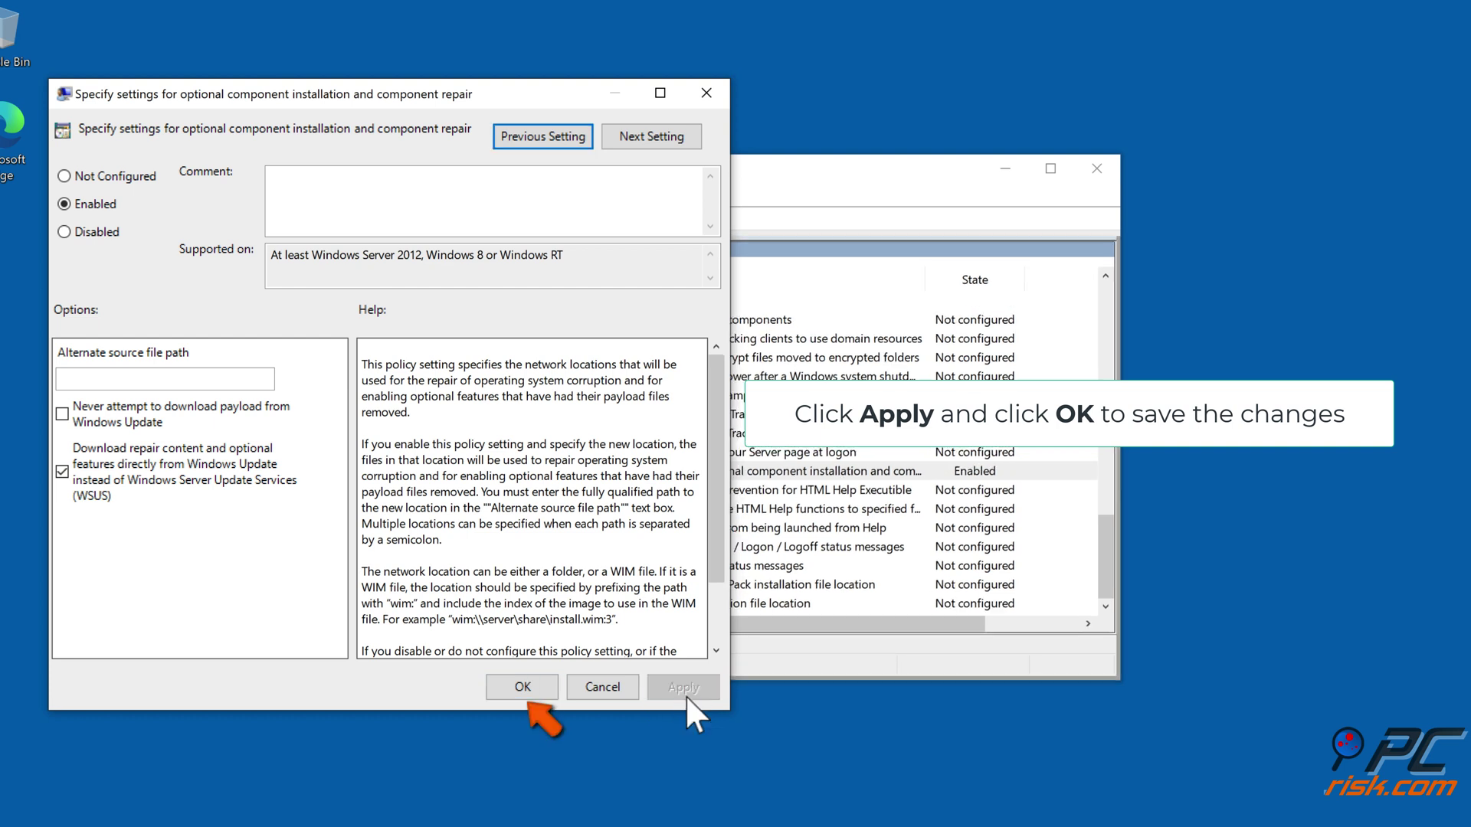
left_click(524, 692)
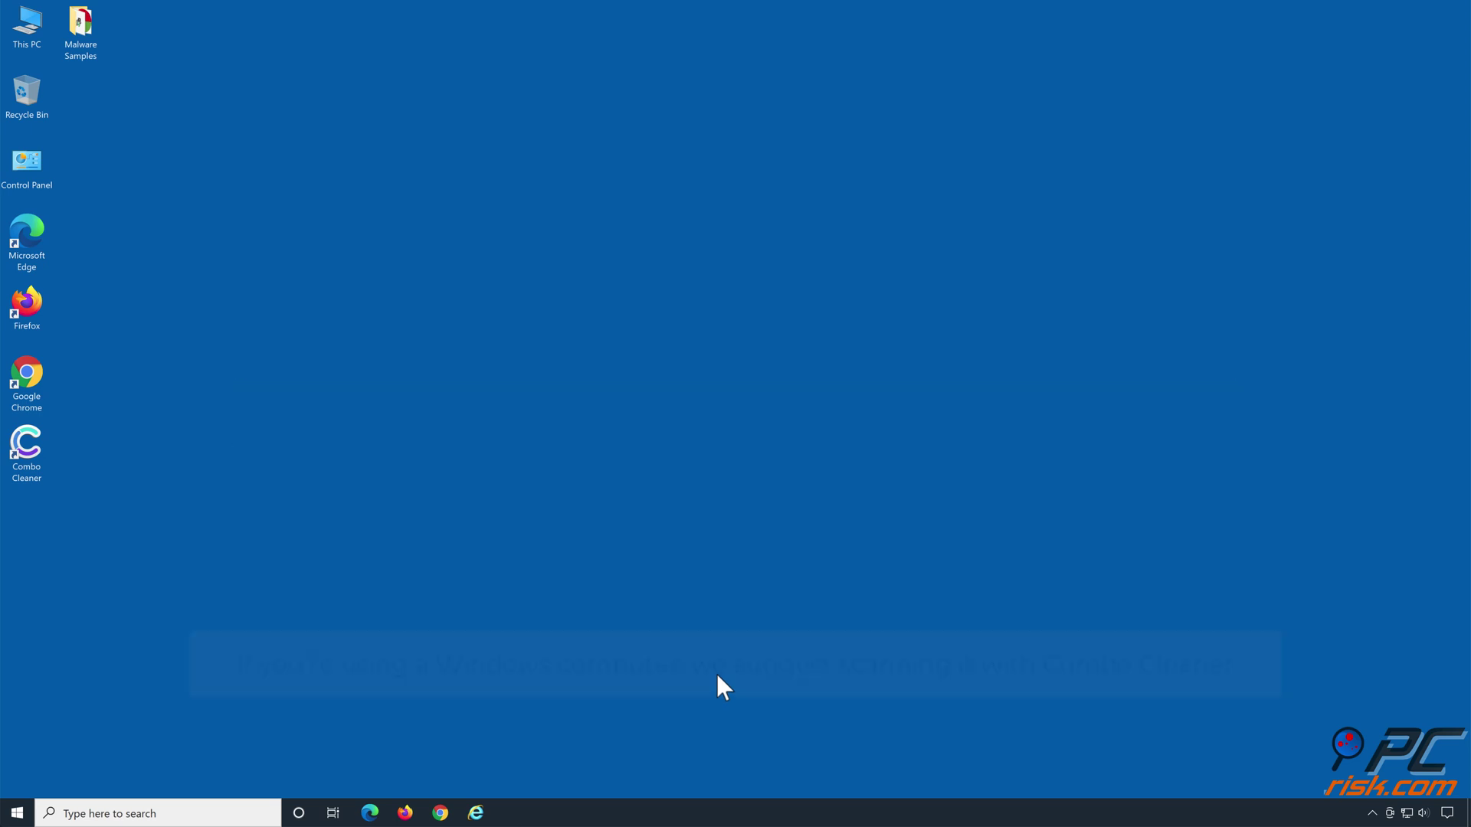
- Switch to Combo Cleaner, run a Quick Scan and move all detected threats to quarantine
double_click(31, 458)
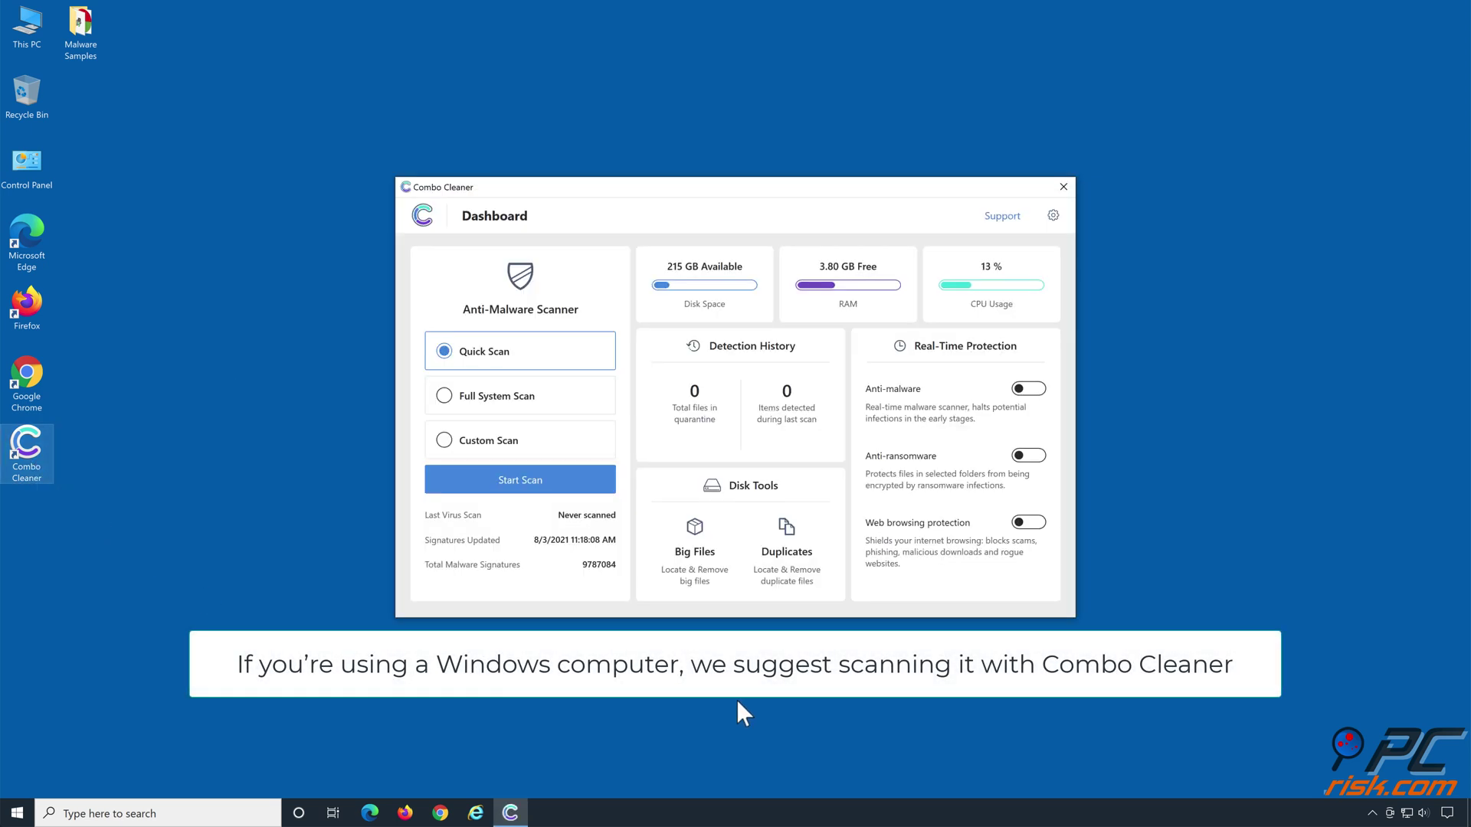
left_click(520, 488)
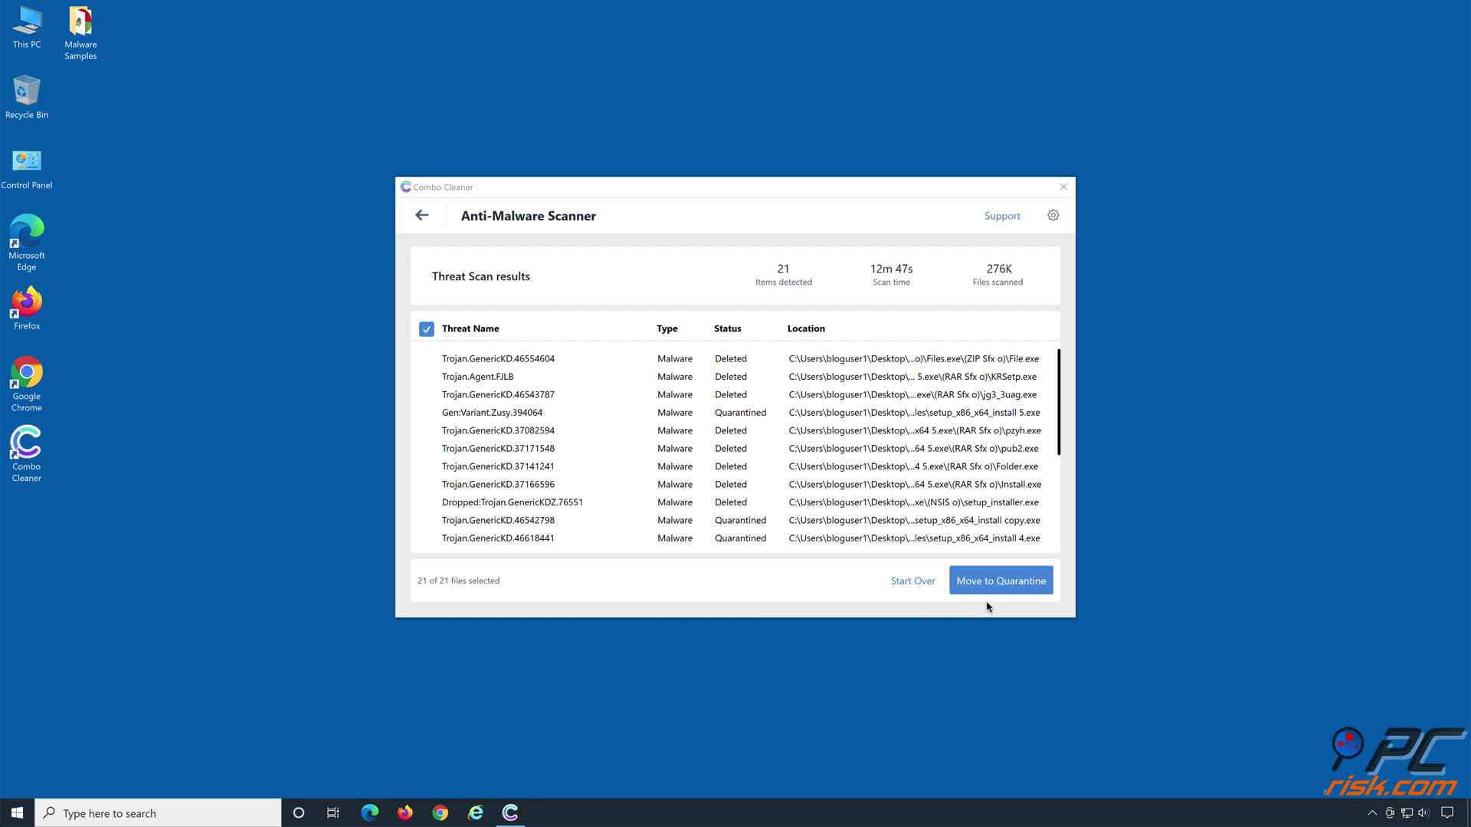
left_click(1001, 586)
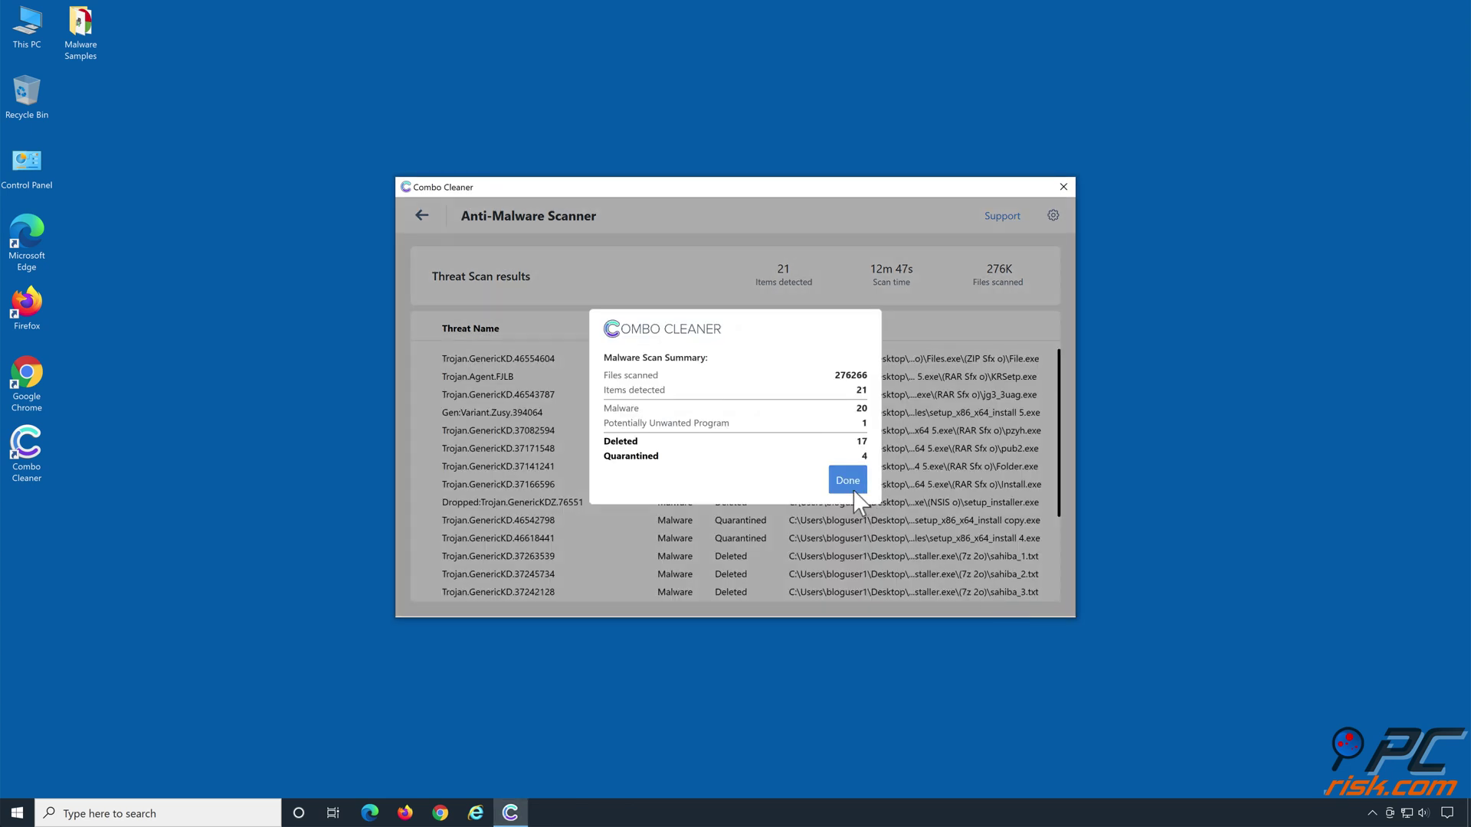
left_click(854, 490)
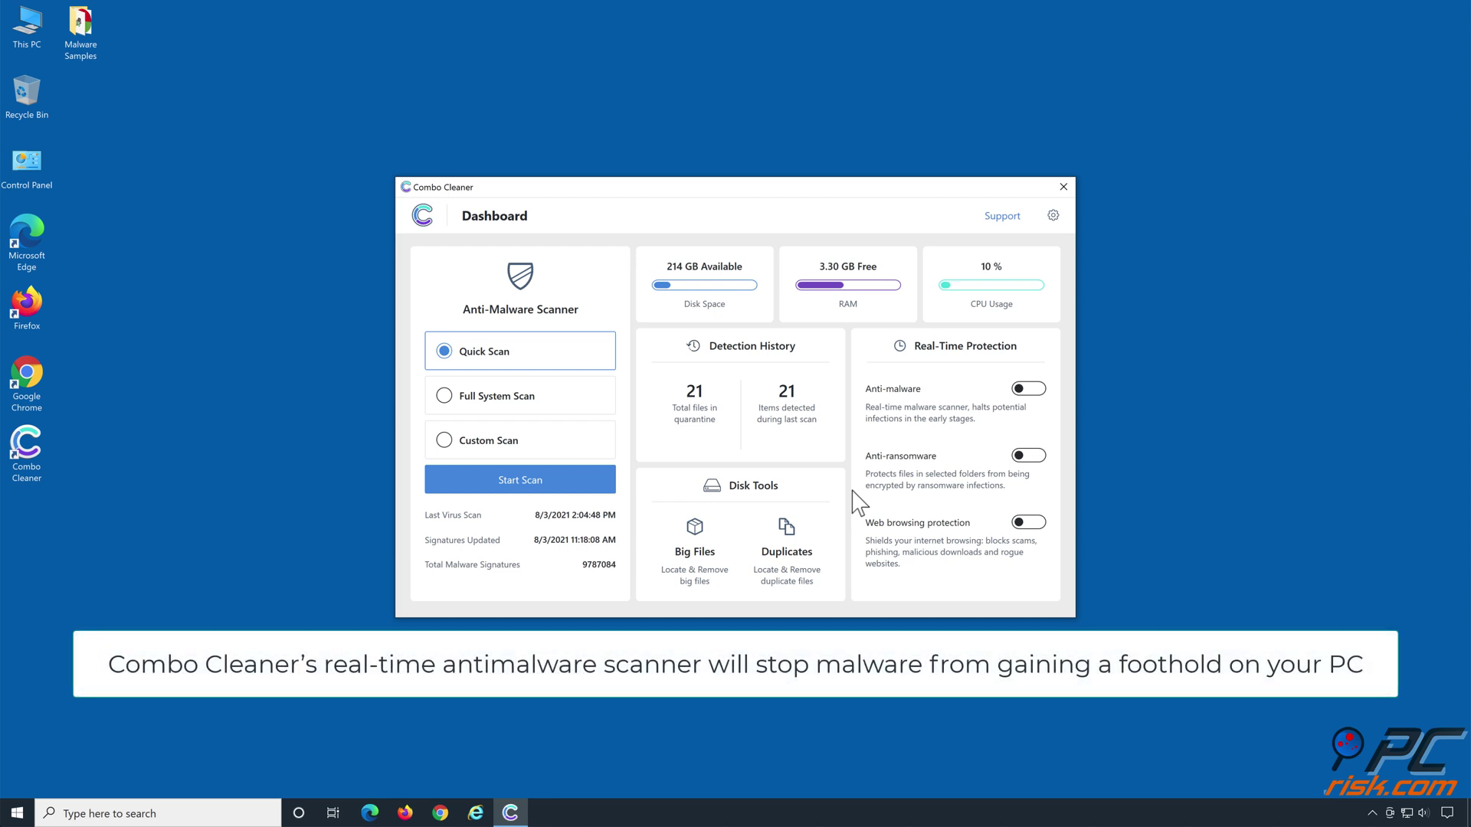
- Turn on real-time anti-malware and anti-ransomware protection, adding the Documents folder from the Documents library as a protected folder
left_click(1029, 391)
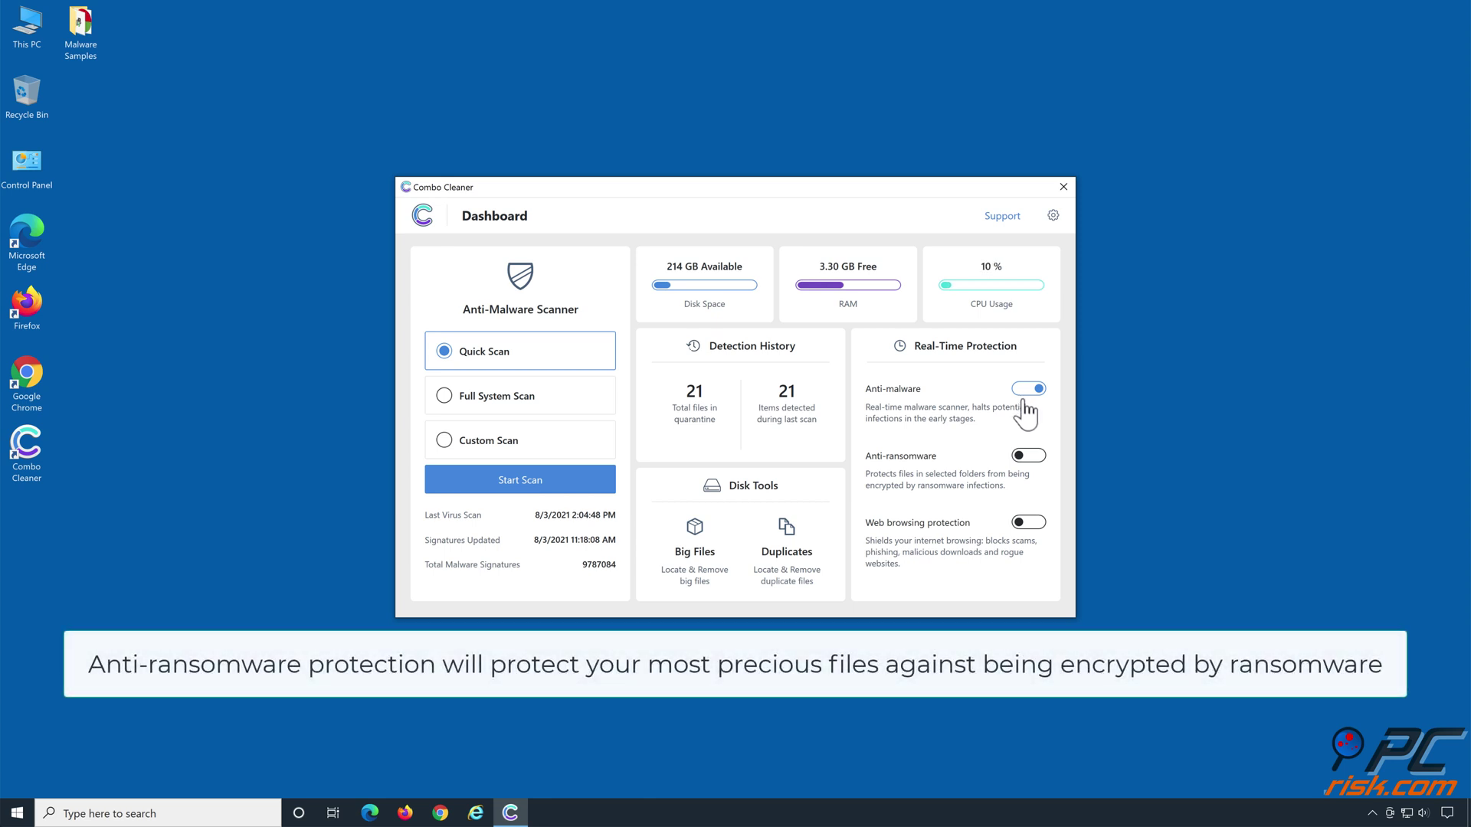
left_click(1029, 457)
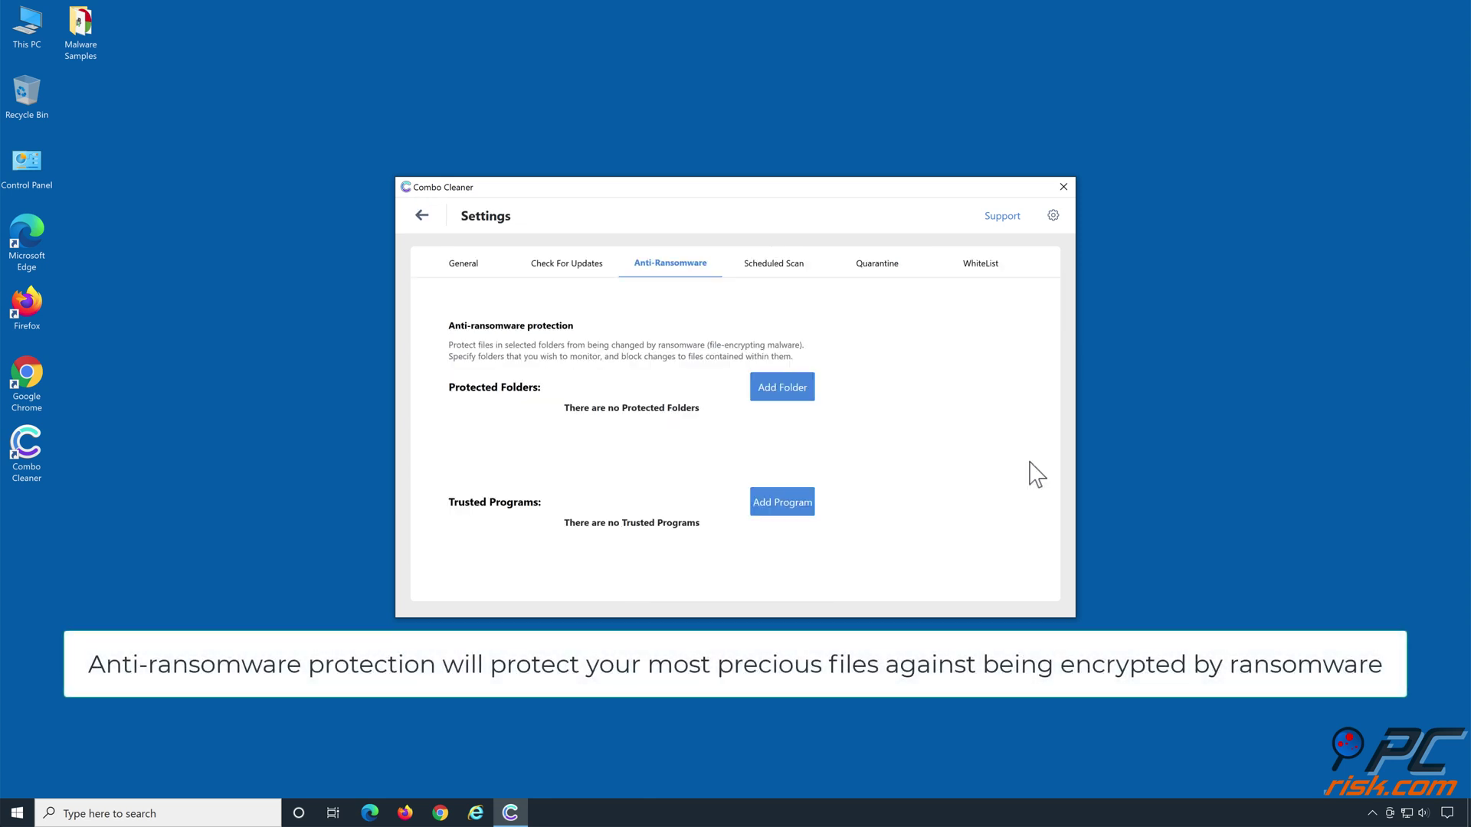
left_click(781, 397)
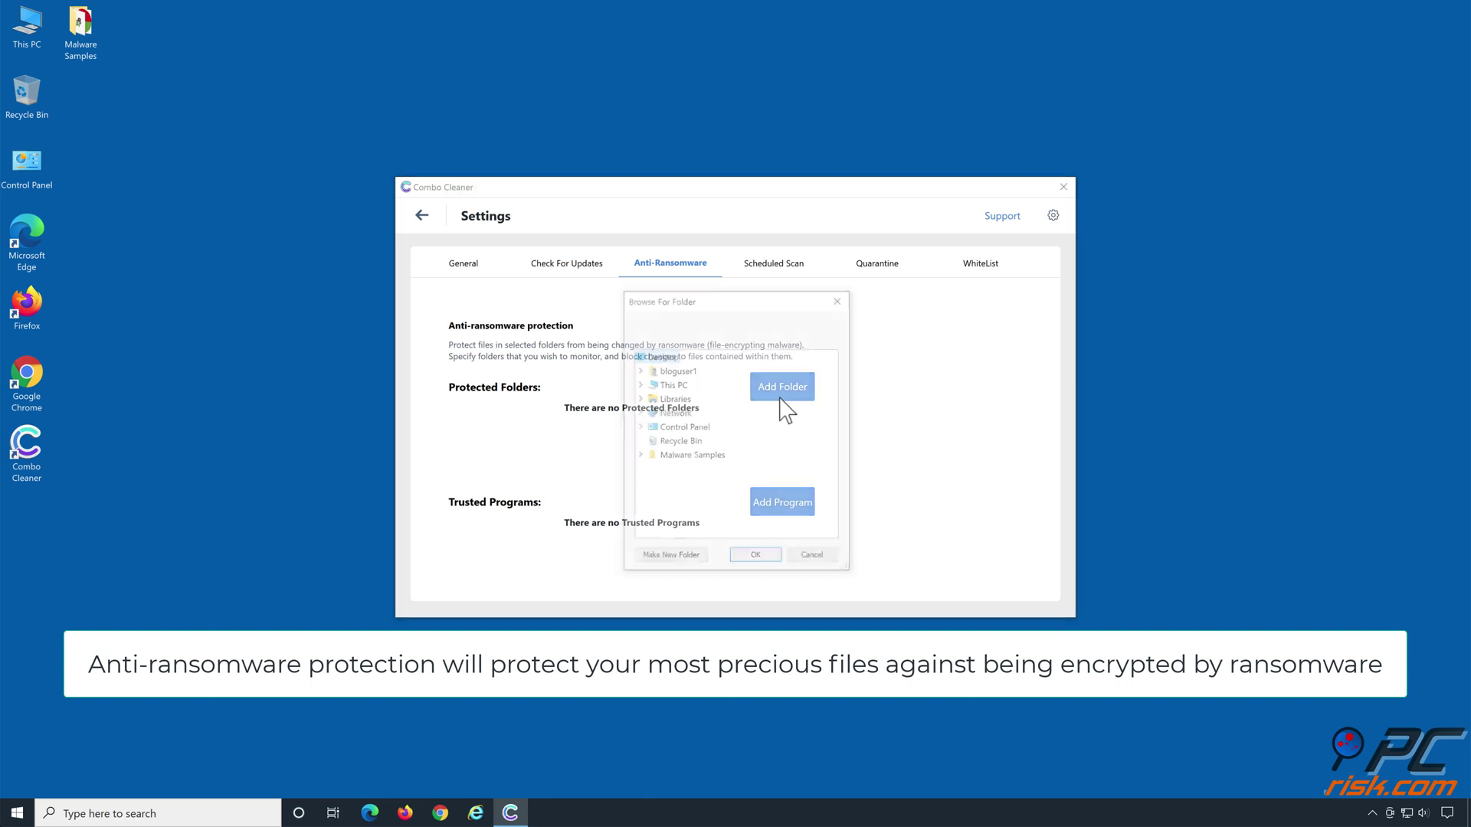
left_click(638, 399)
double_click(692, 427)
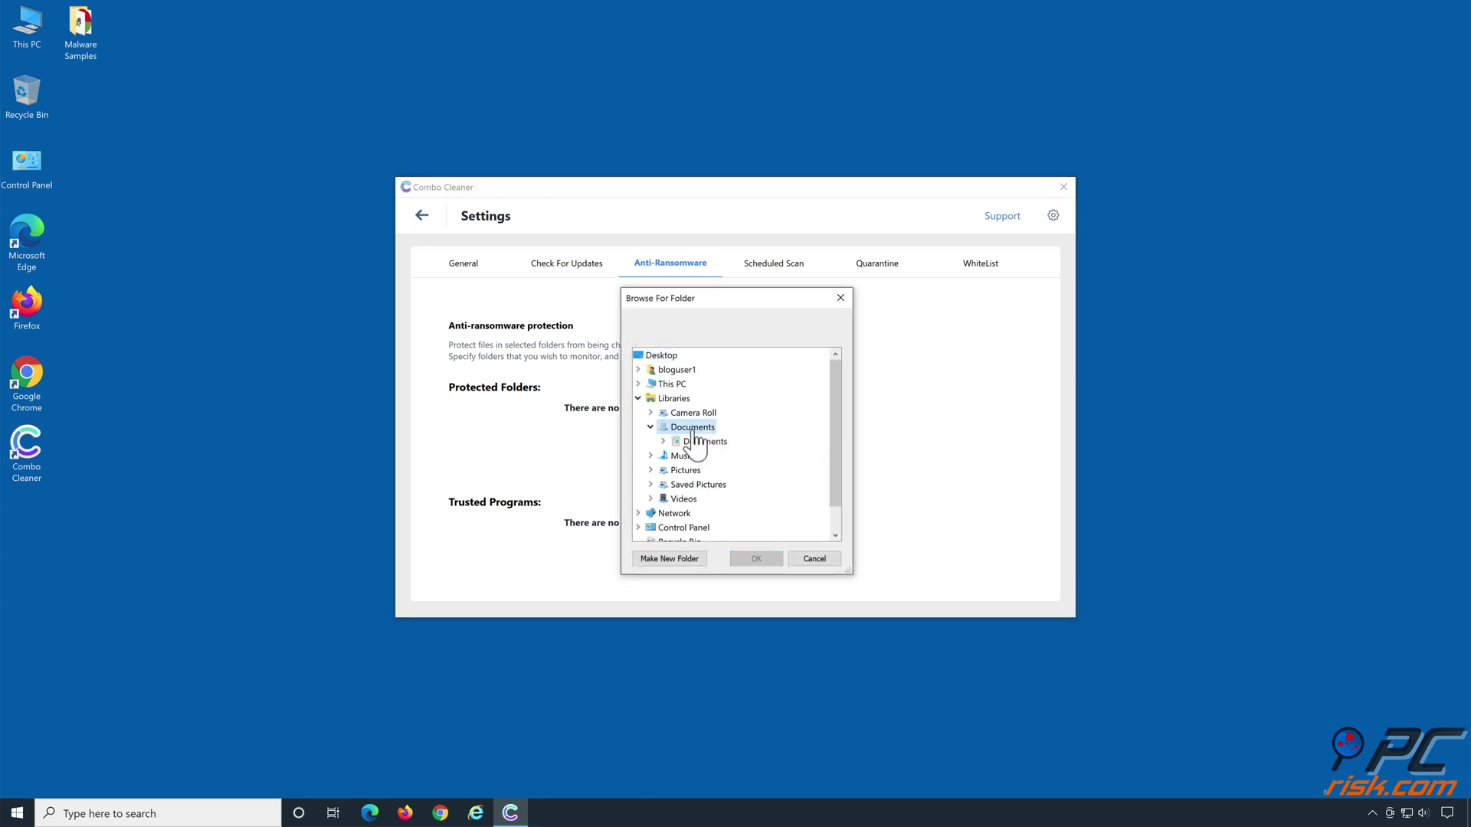
left_click(694, 442)
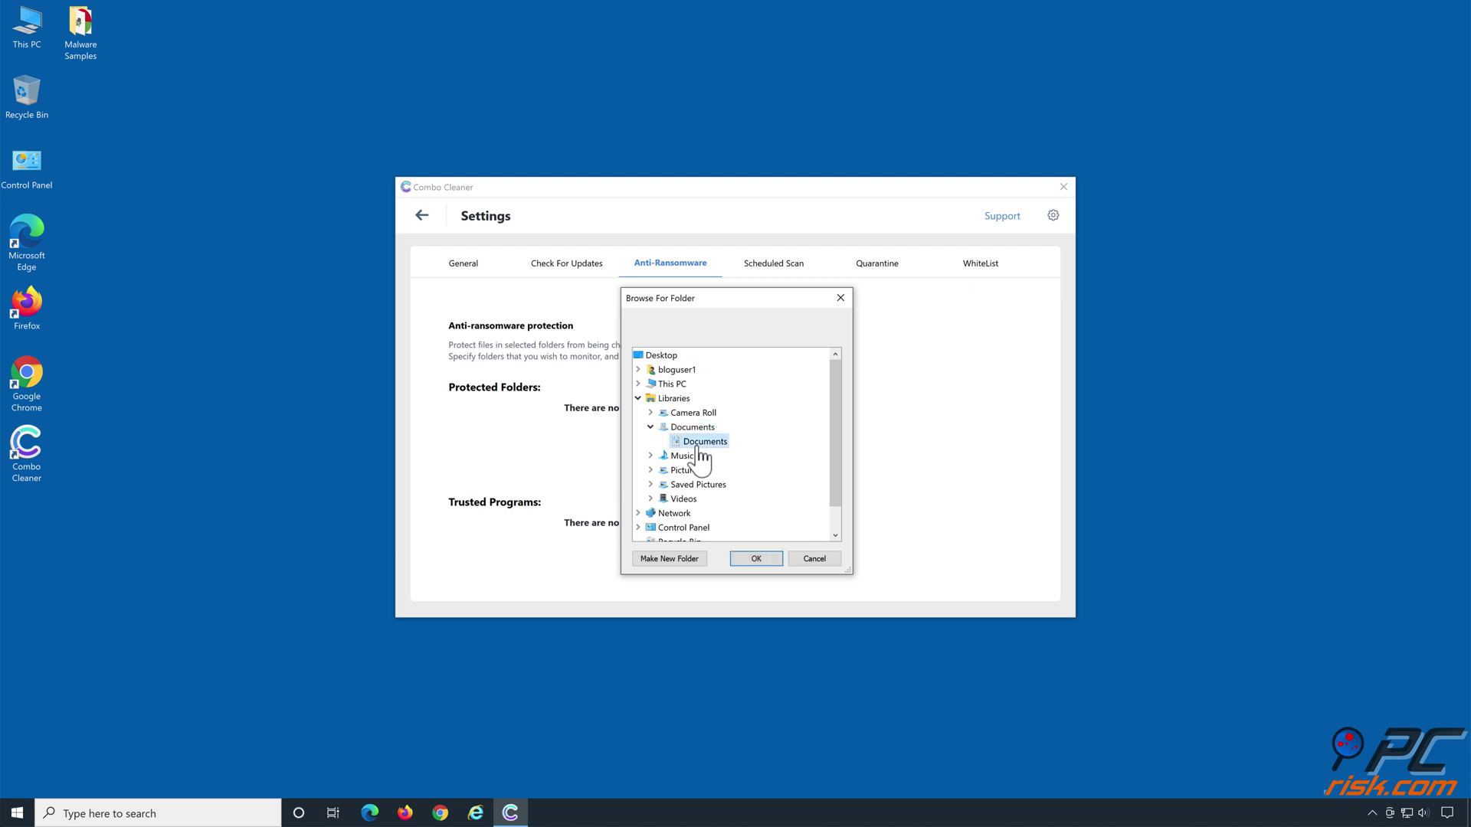
left_click(755, 559)
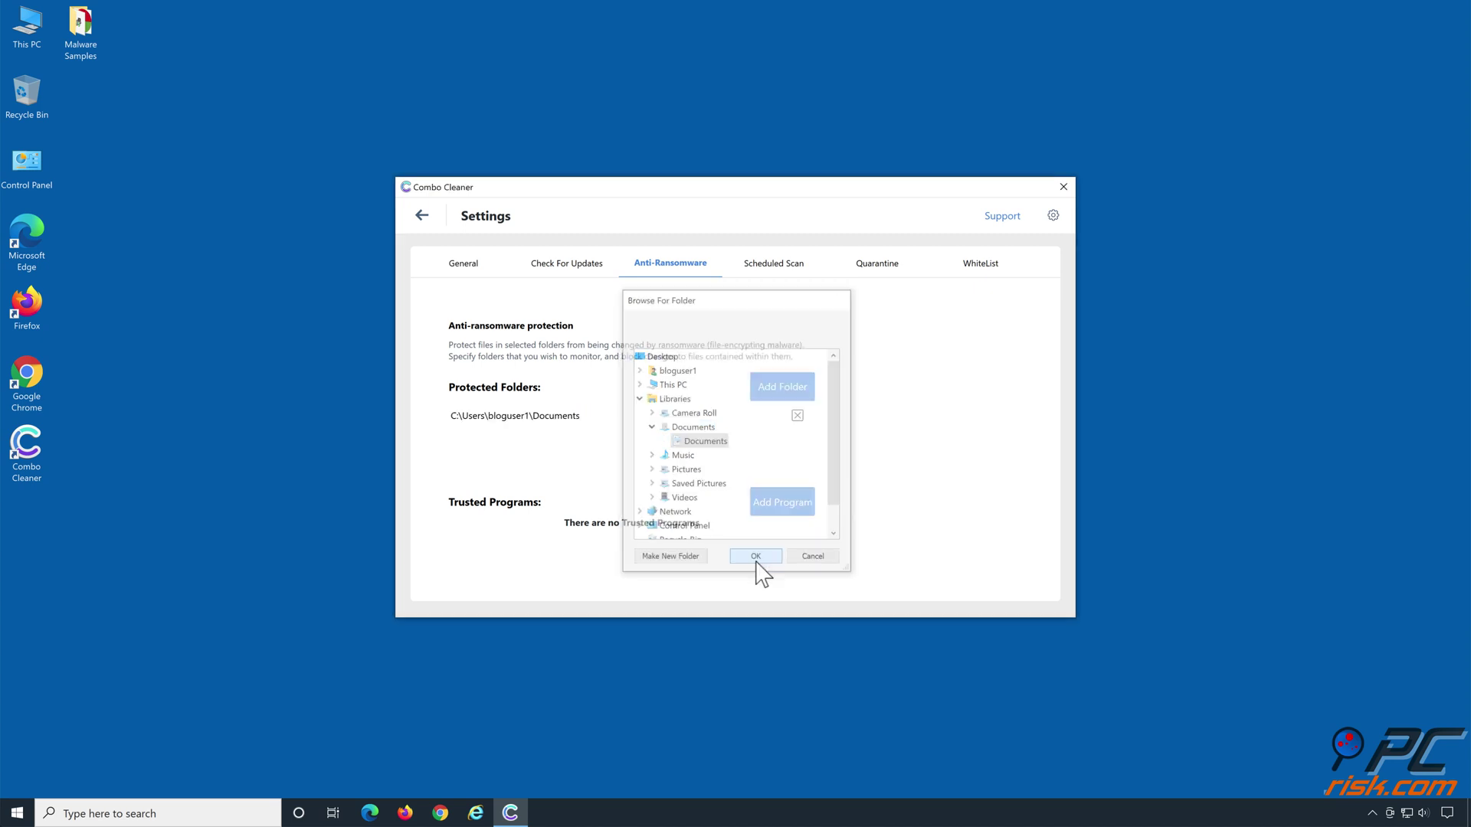
- Return to the dashboard and turn on Web browsing protection
left_click(422, 217)
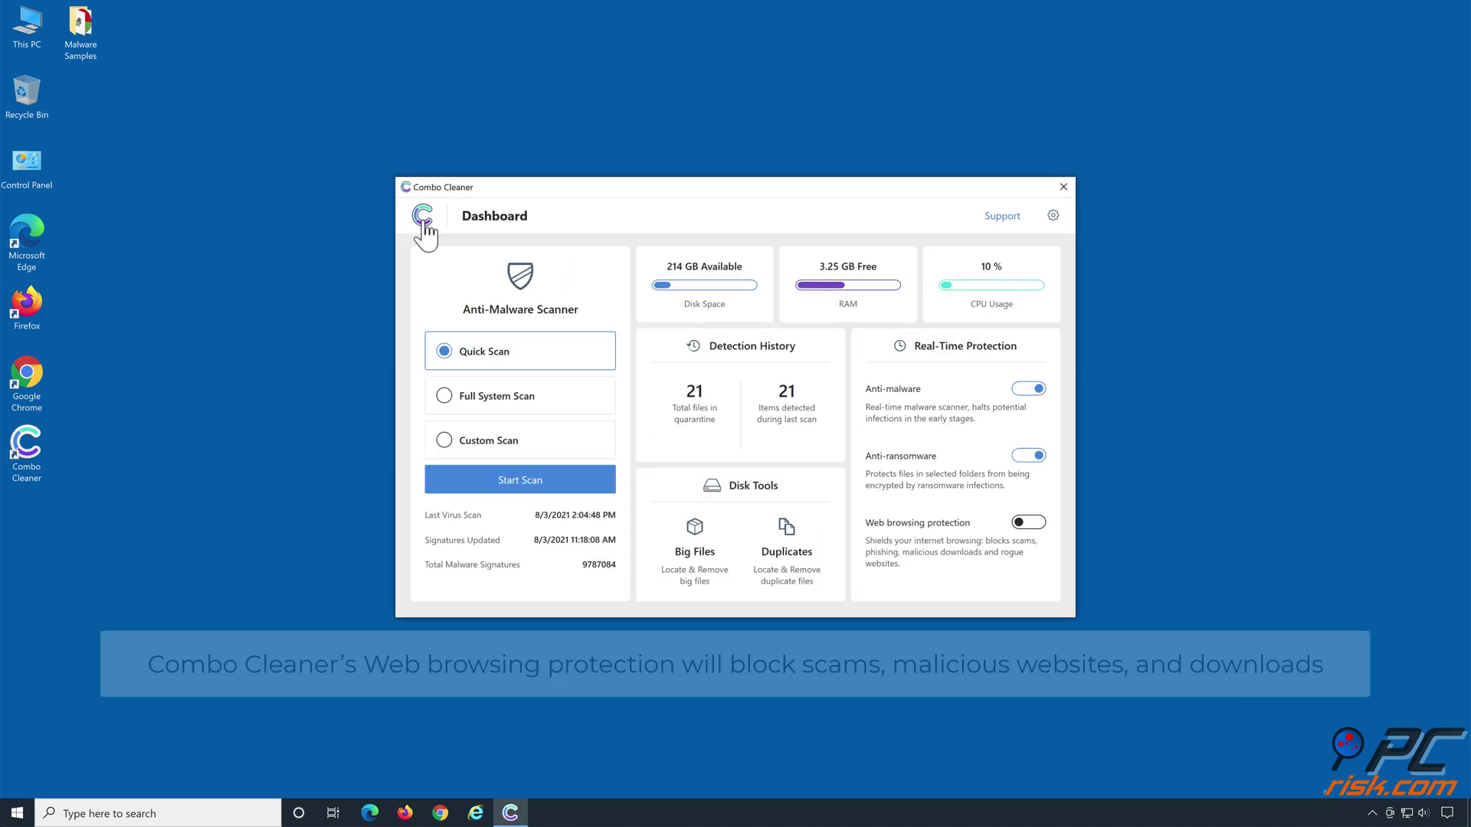
left_click(1029, 531)
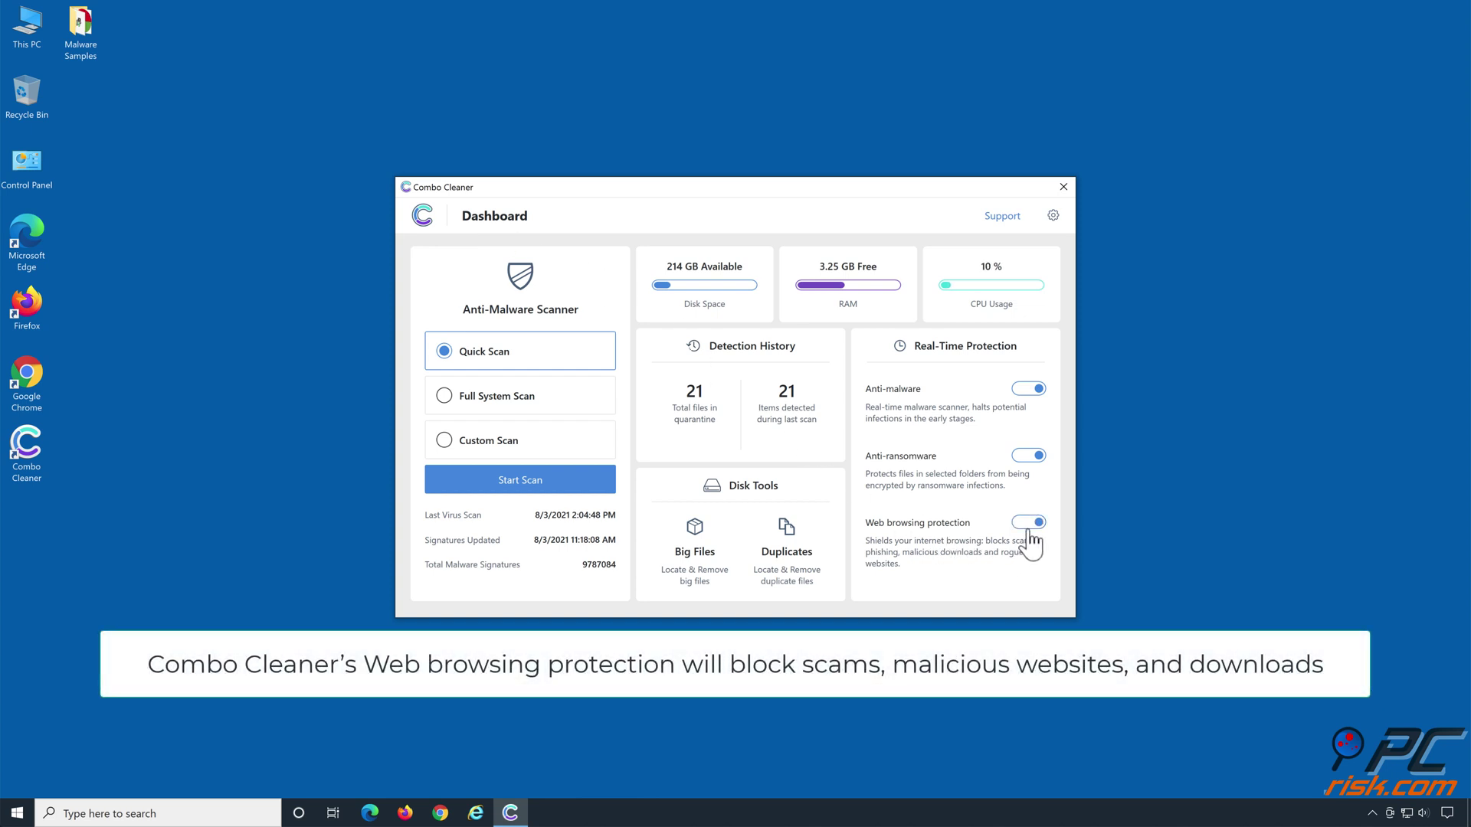